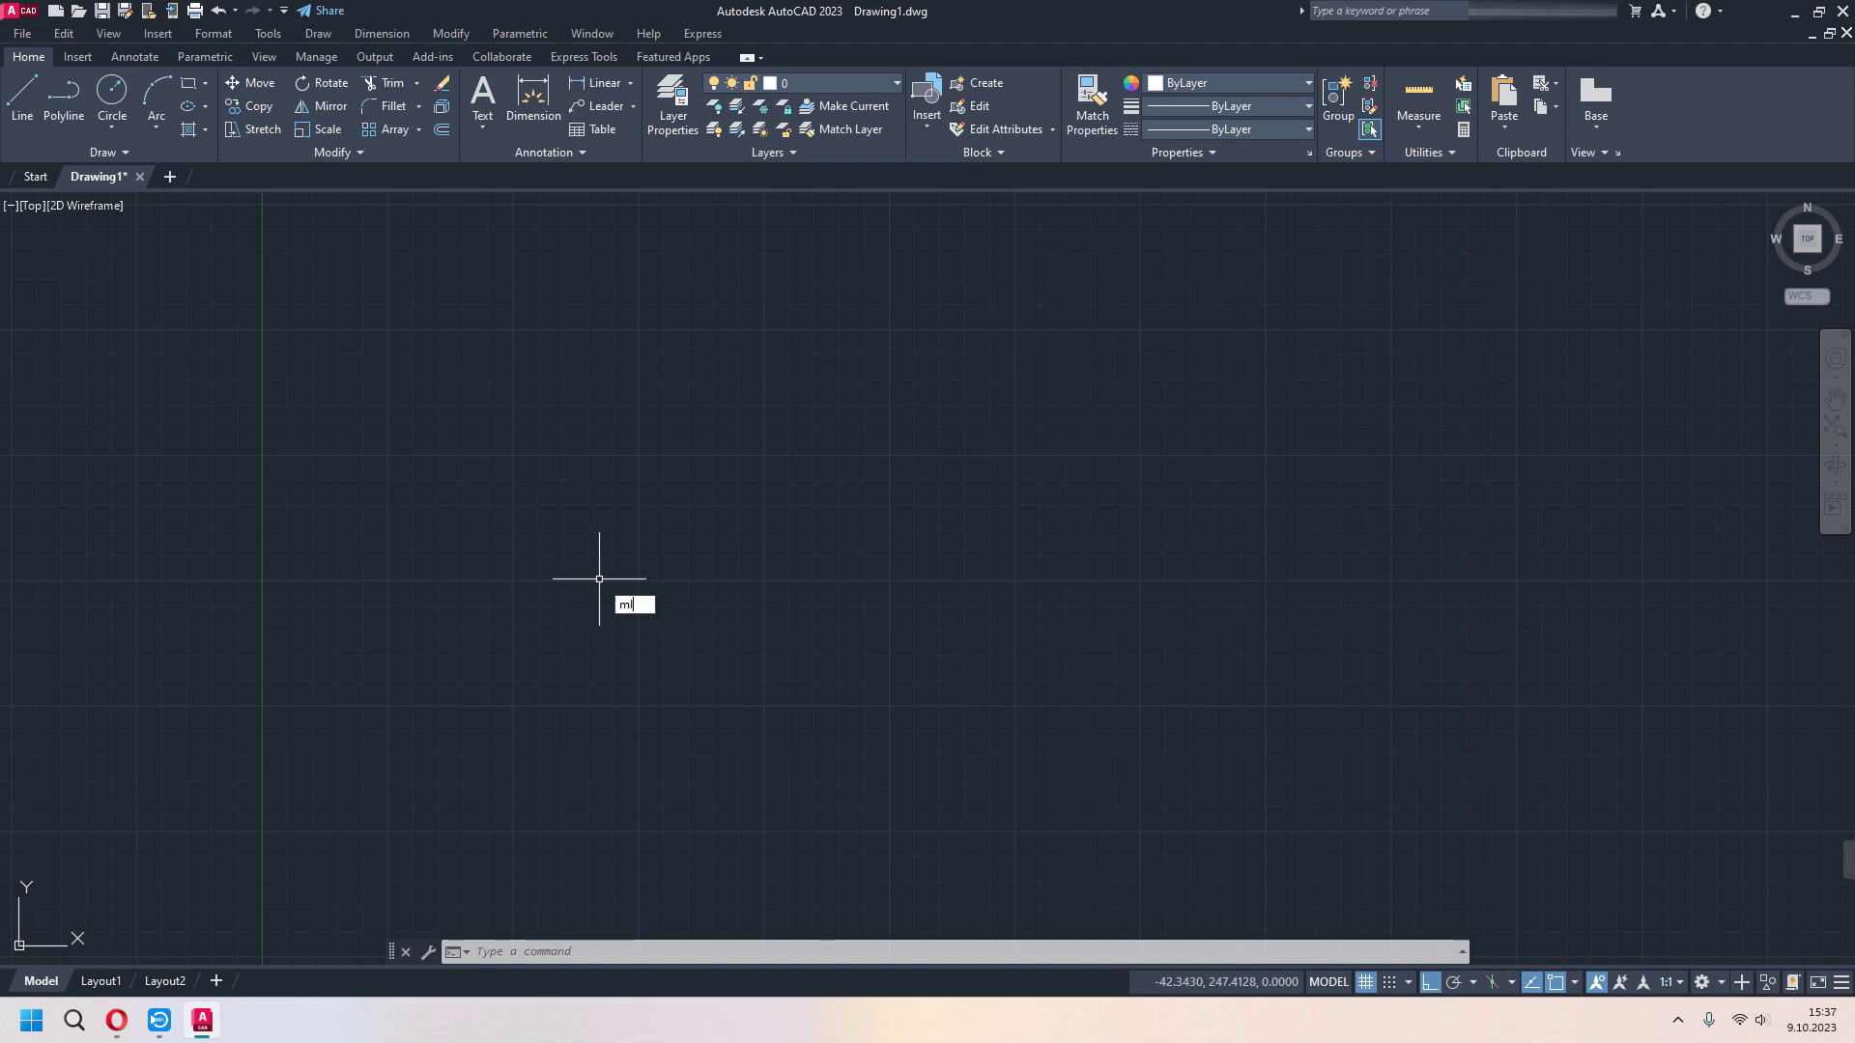
- Draw one horizontal scale-20 Standard multiline segment across the drawing's middle
key("Return")
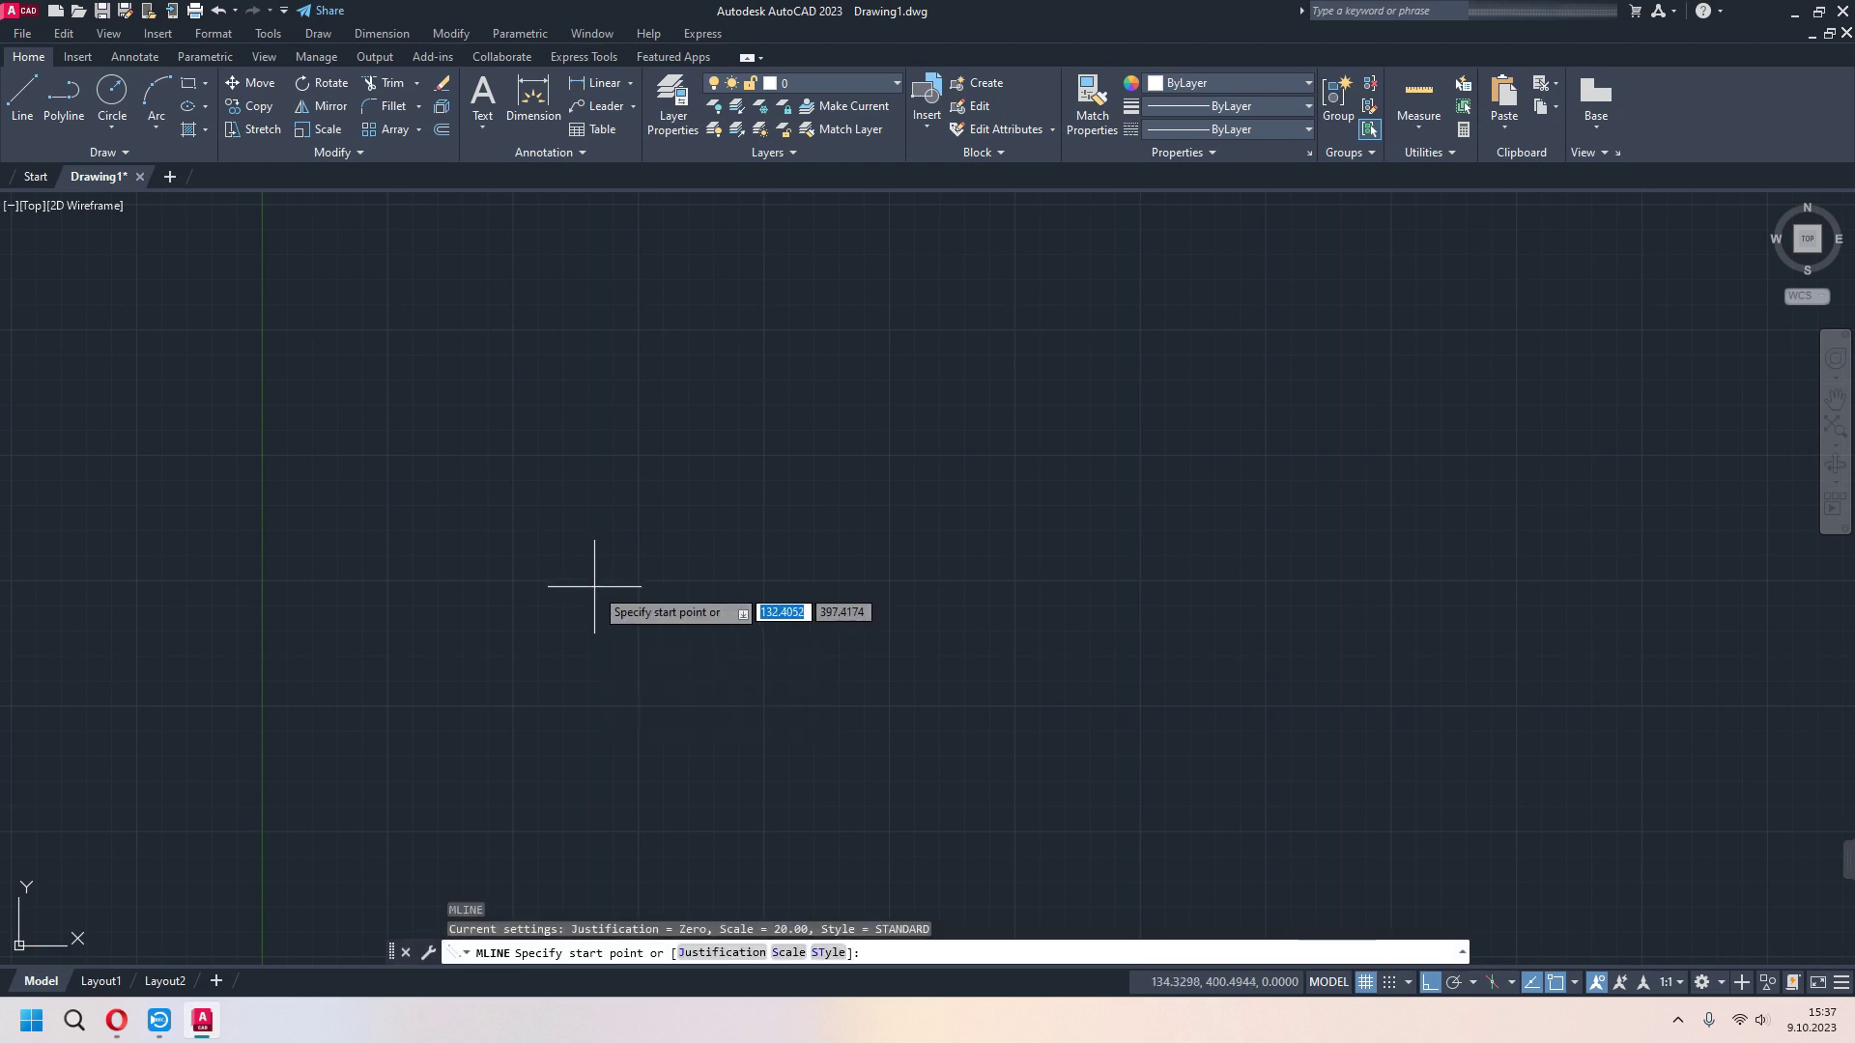
left_click(545, 469)
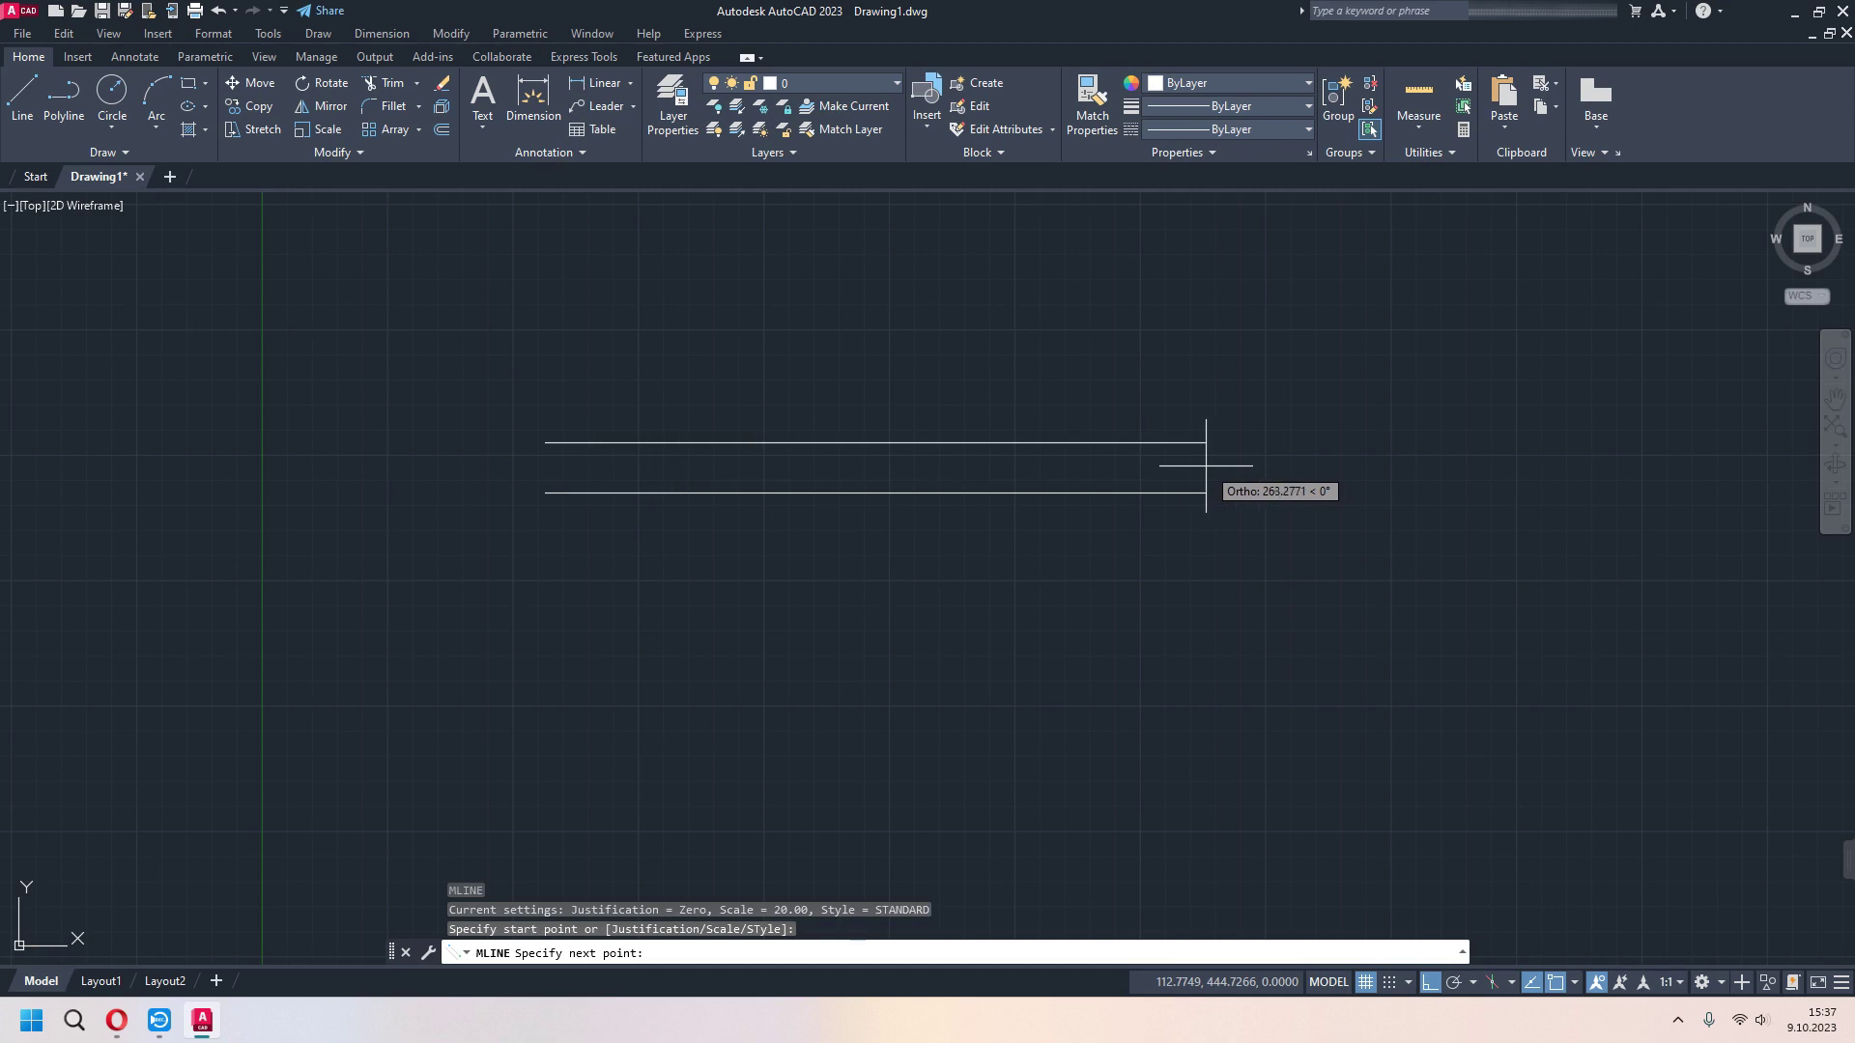
left_click(1159, 467)
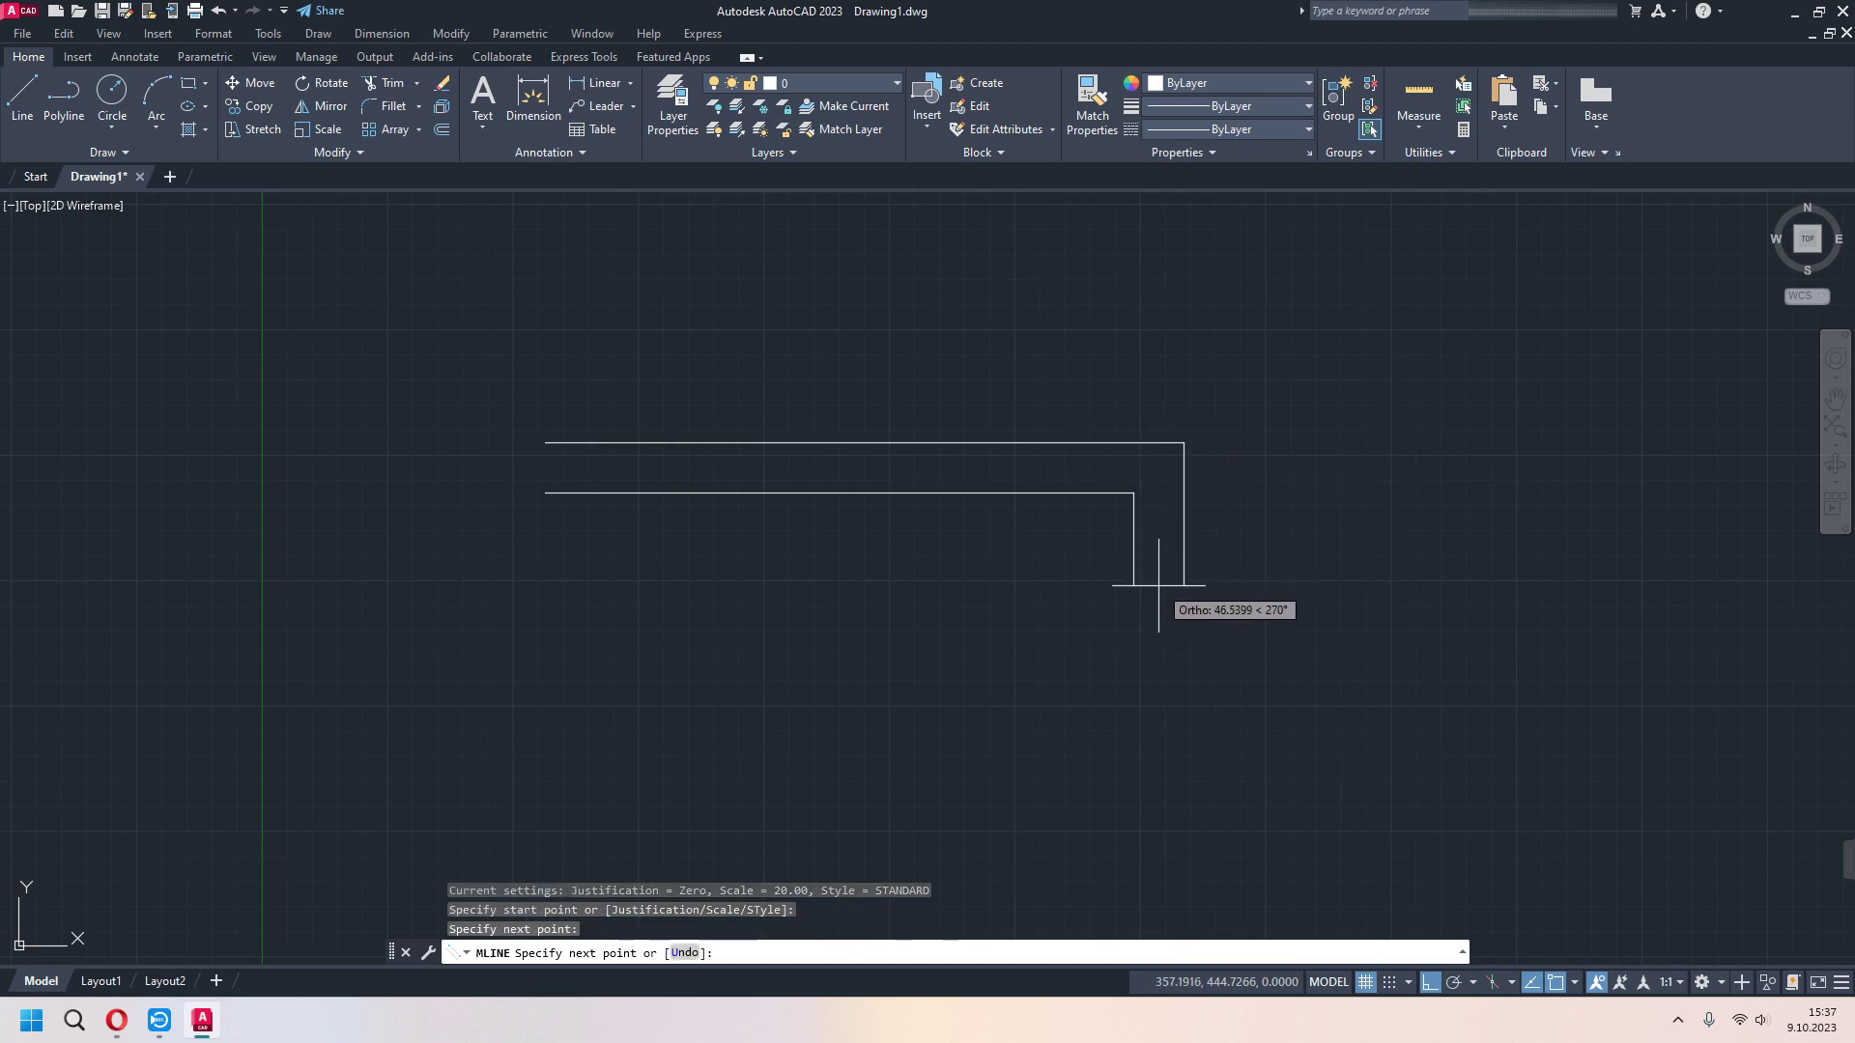
key("Escape")
left_click(534, 97)
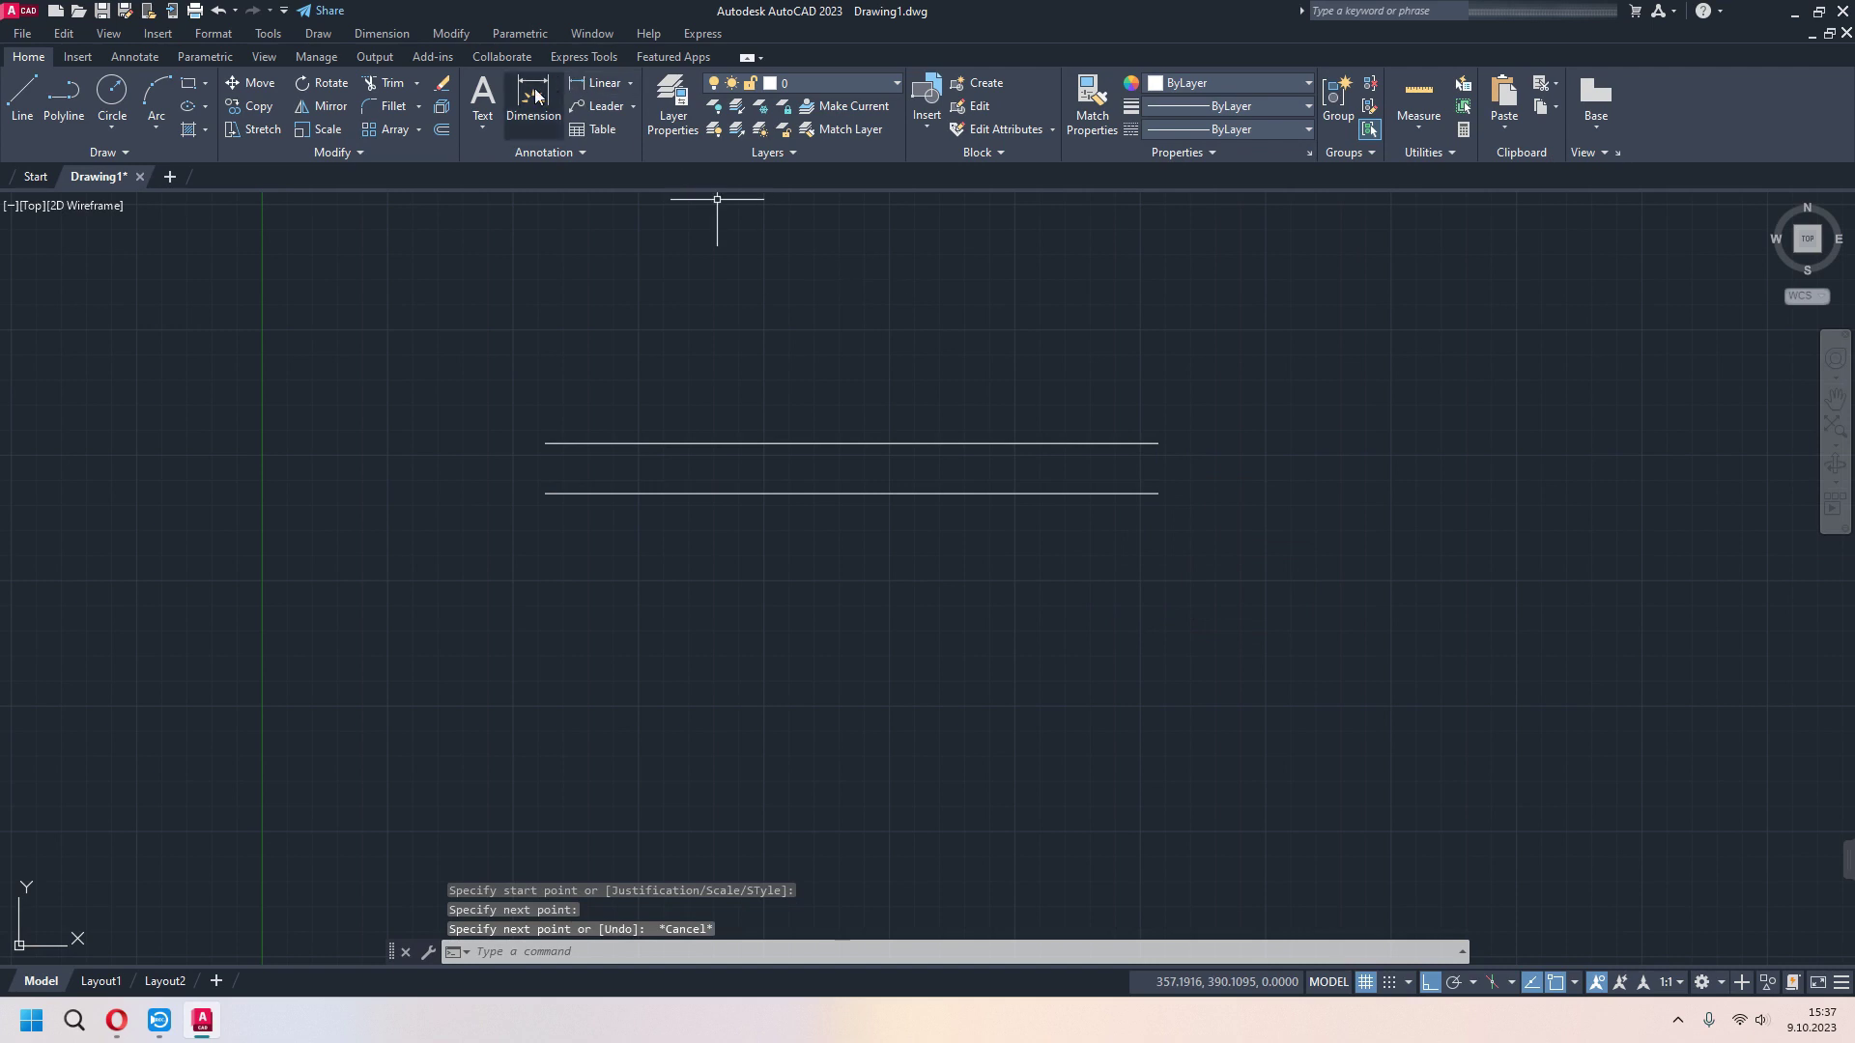
- Dimension the 20-unit gap between the multiline's two lines, then undo that dimension
left_click(852, 443)
left_click(852, 492)
left_click(829, 487)
scroll(831, 493, "up", 6)
scroll(828, 491, "down", 4)
key("Return")
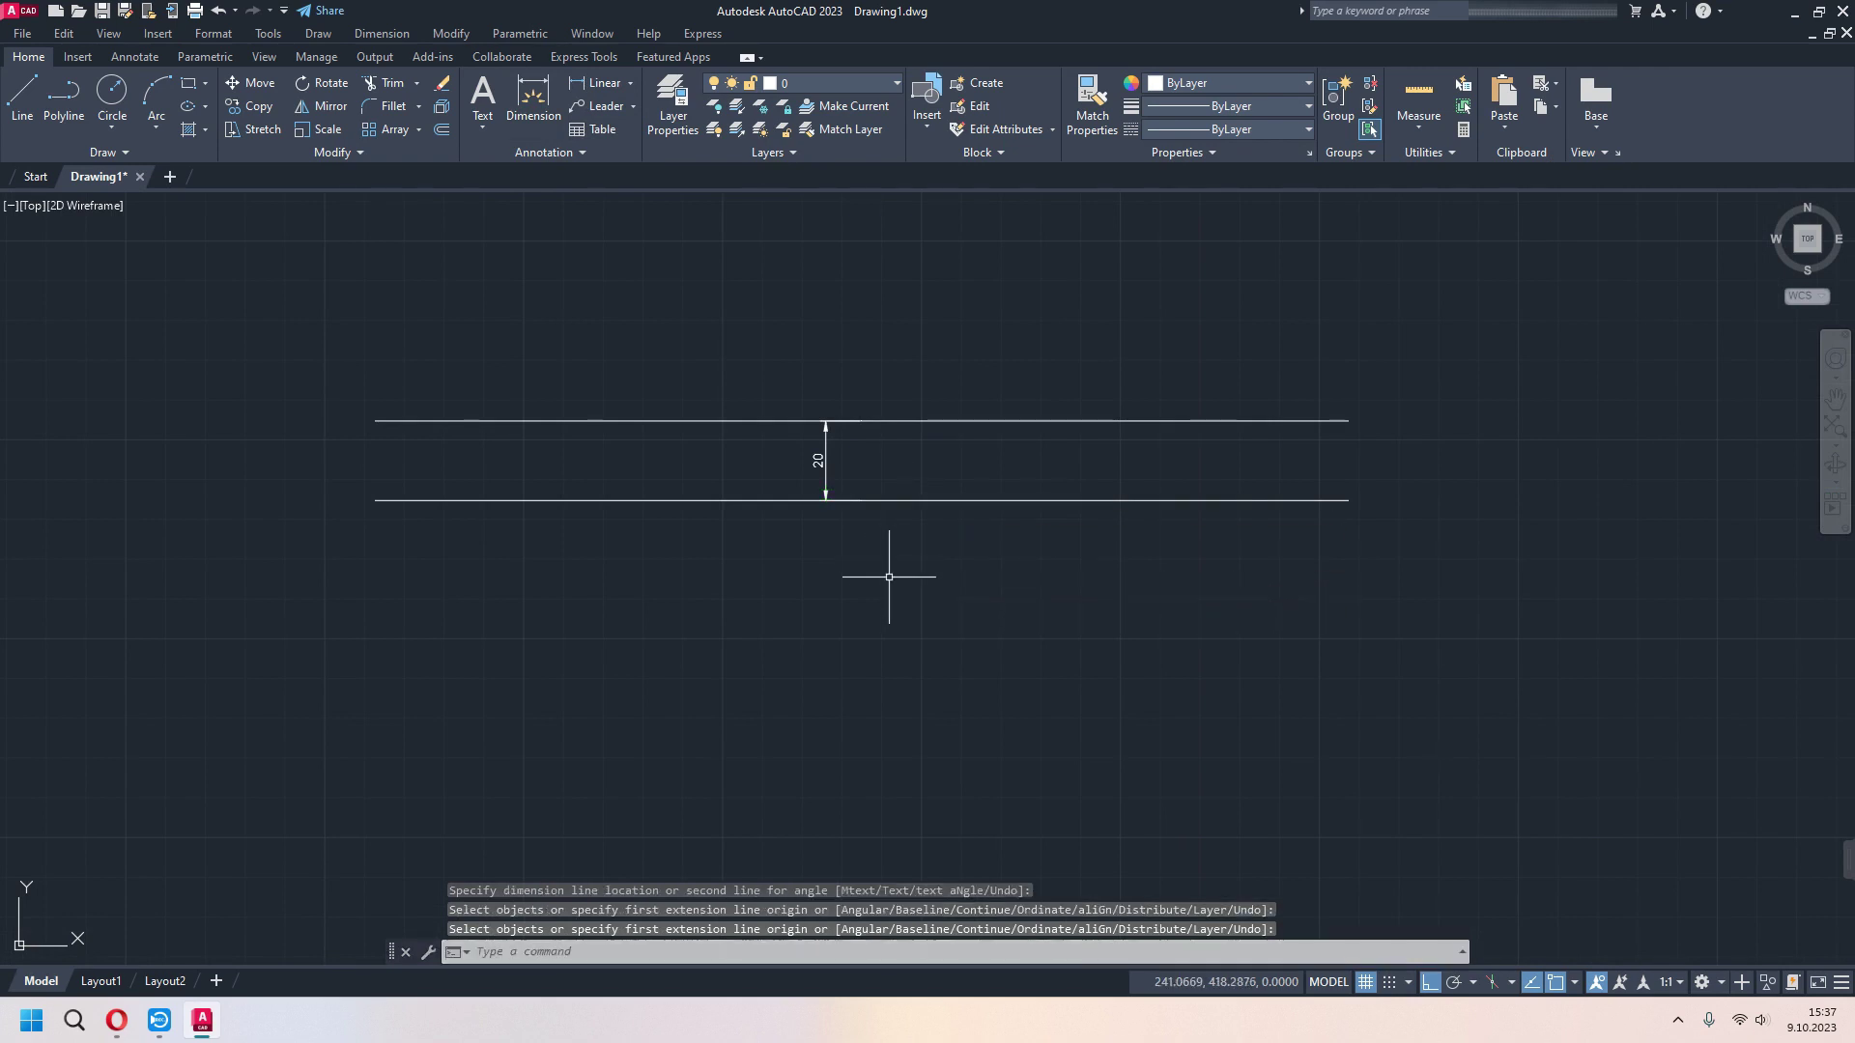
key("ctrl+z")
- Crossing-select the multiline and delete it, leaving the drawing empty
left_click(1236, 364)
left_click(477, 595)
key("Delete")
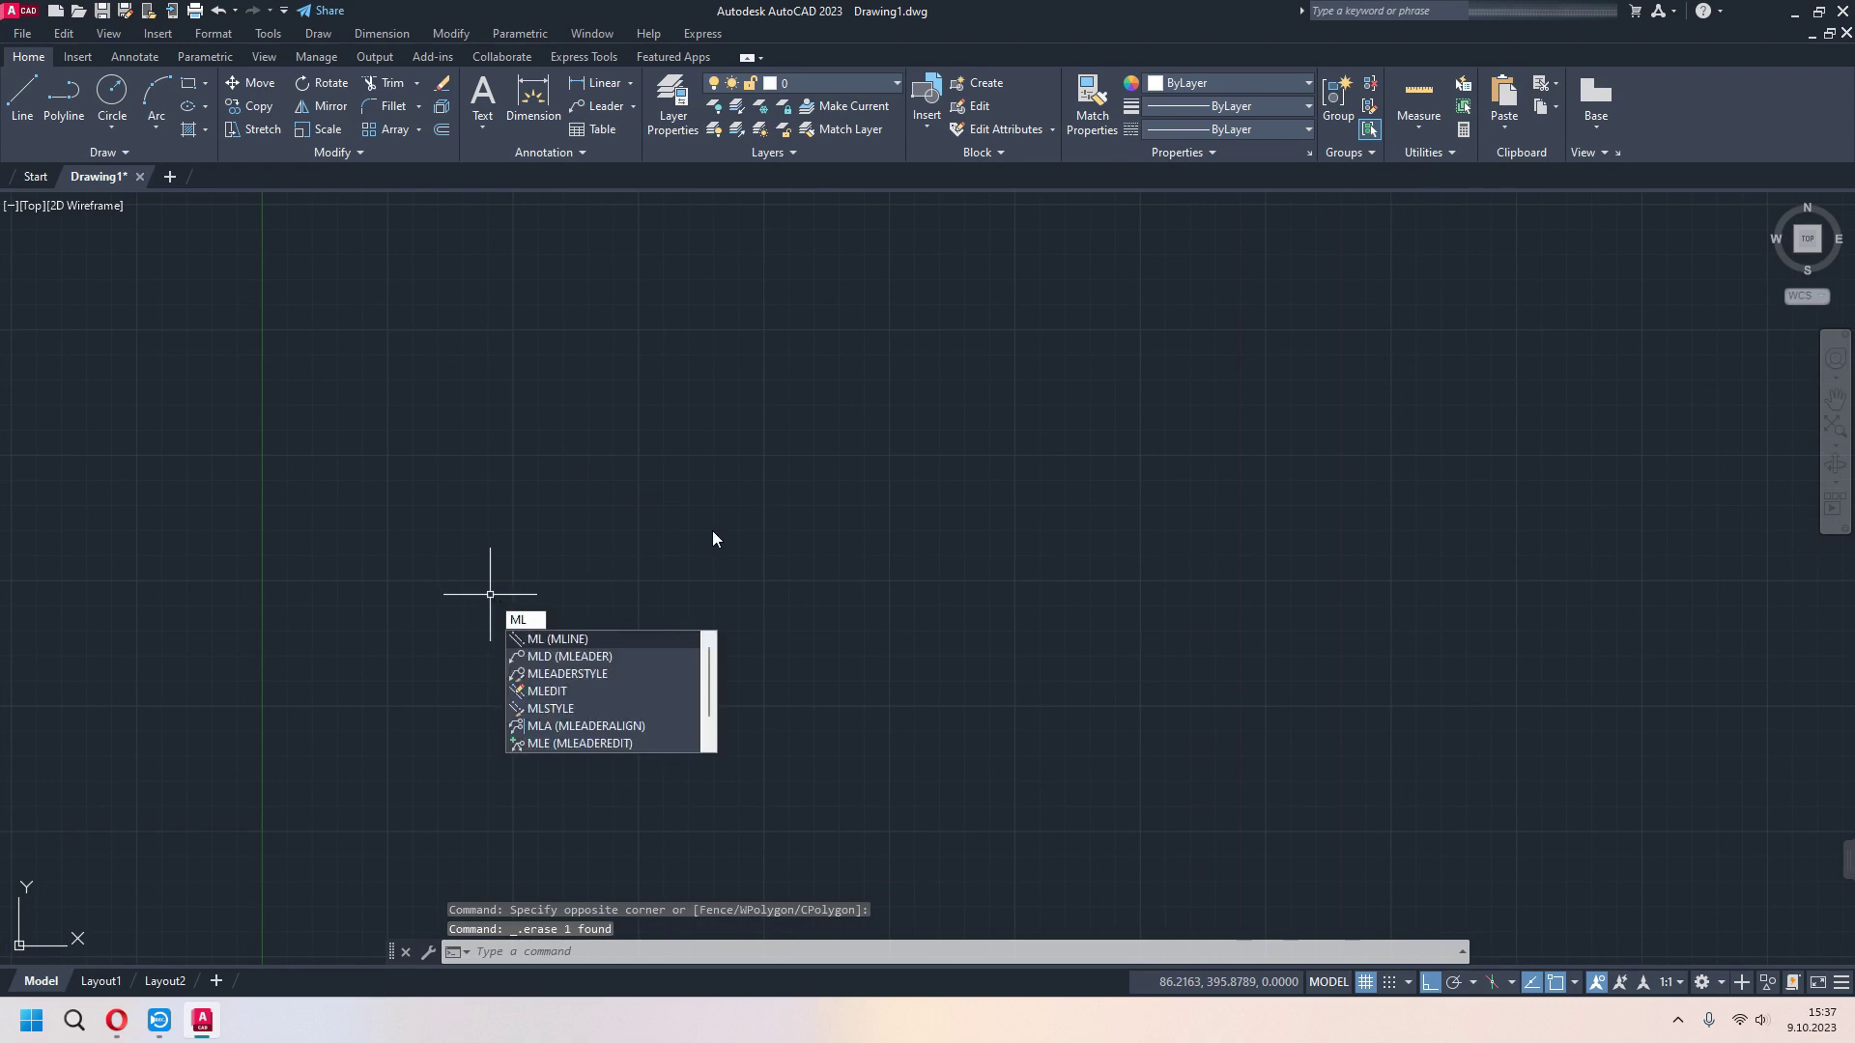
key("Return")
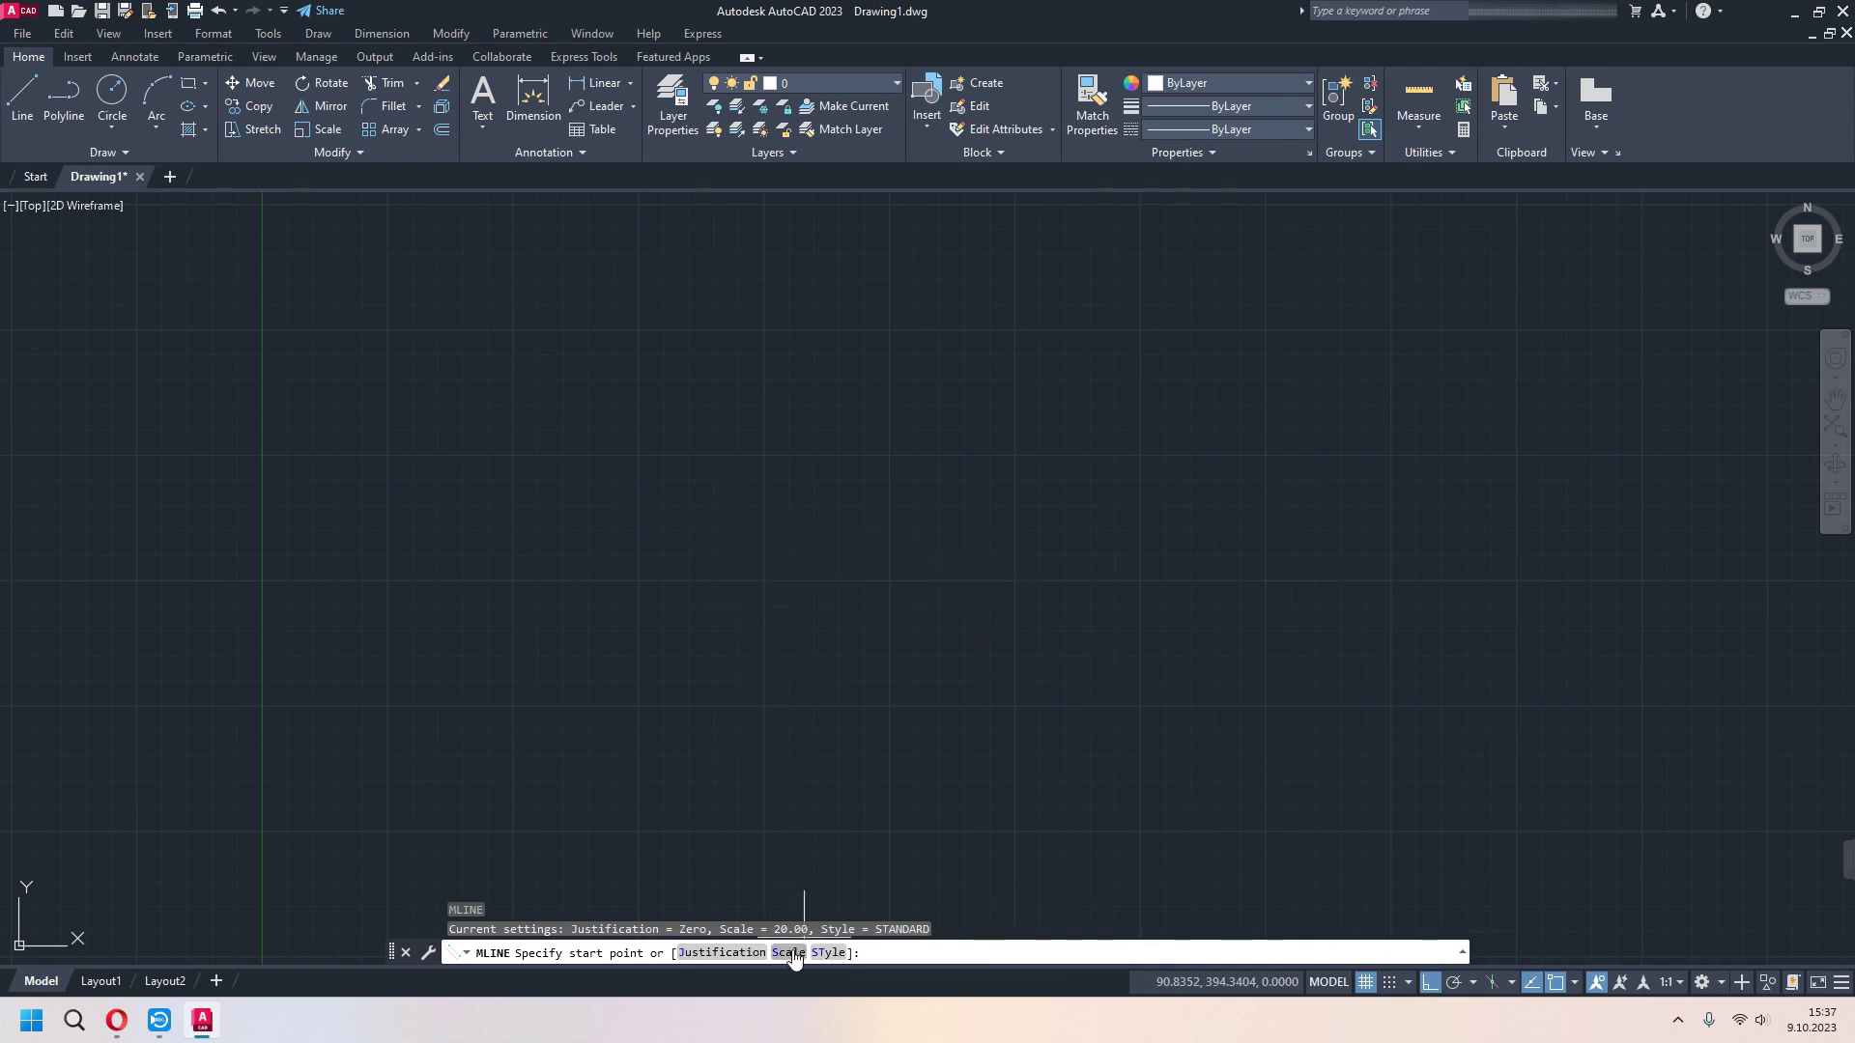
- Set the multiline scale to 10 and draw a horizontal test multiline
type("s")
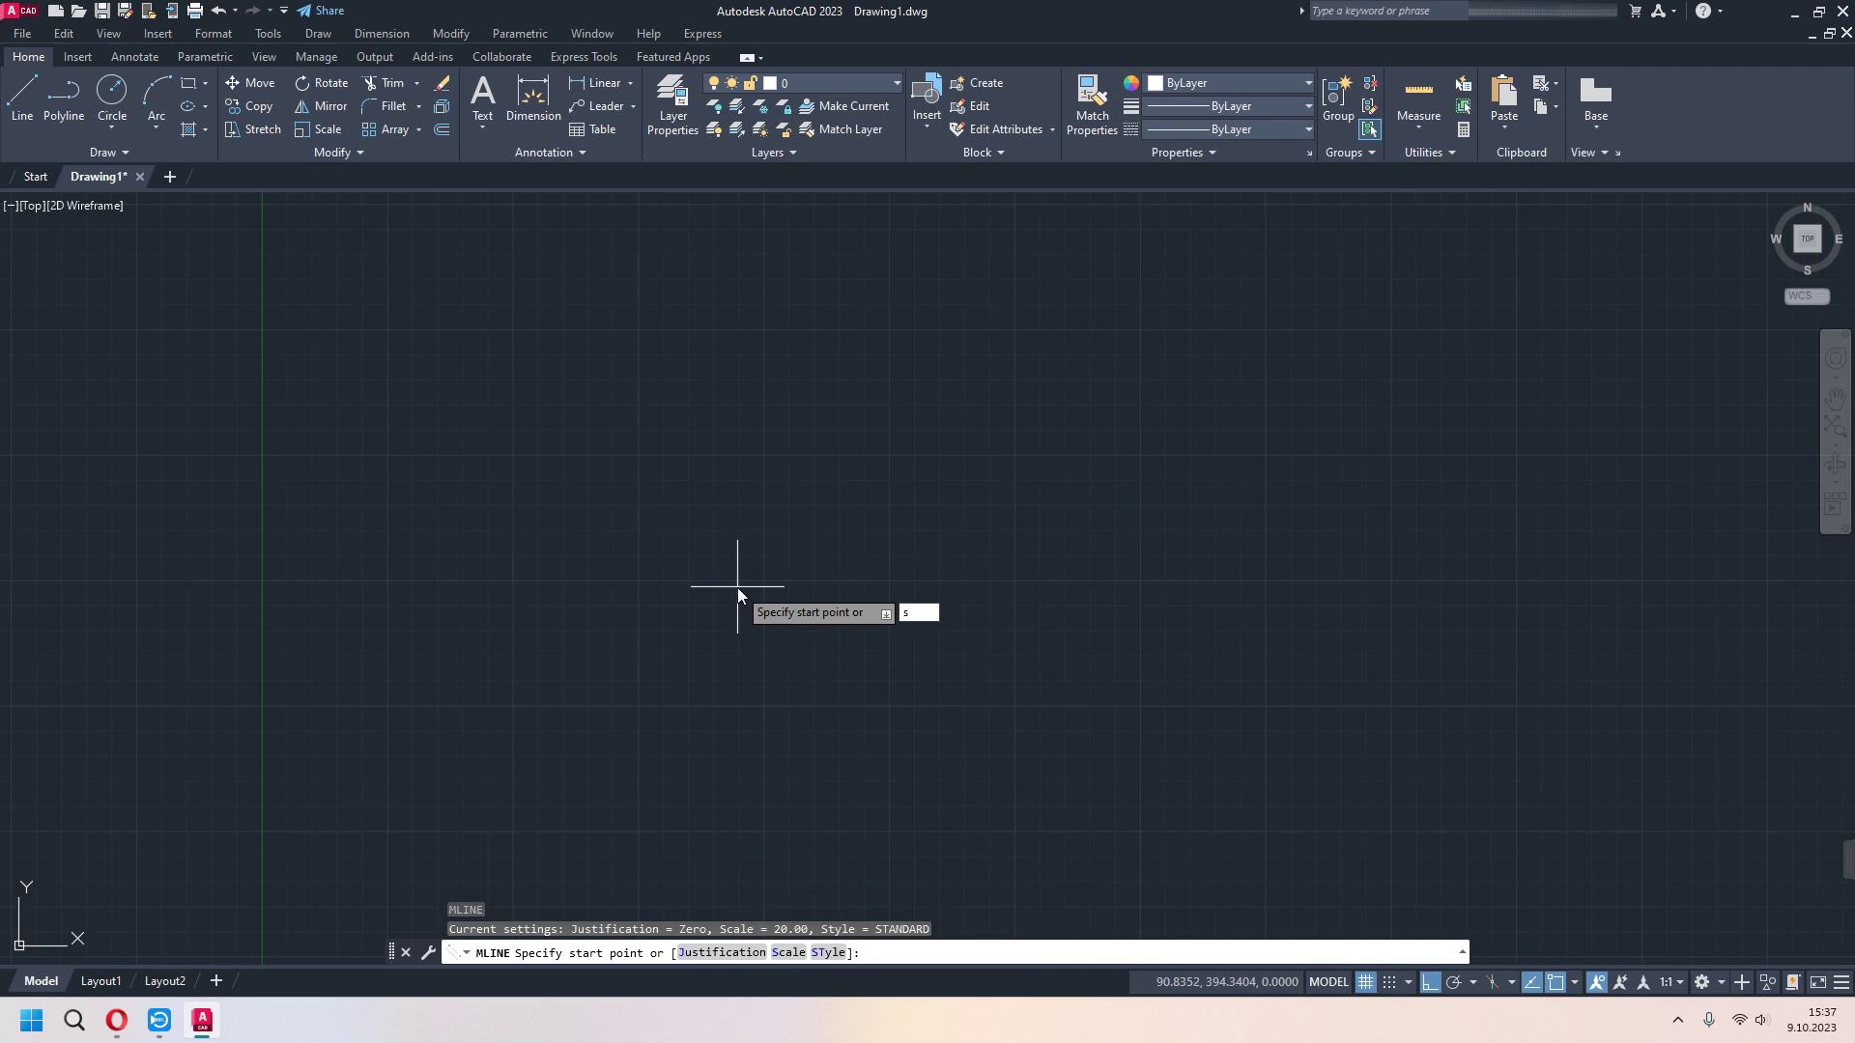
key("Return")
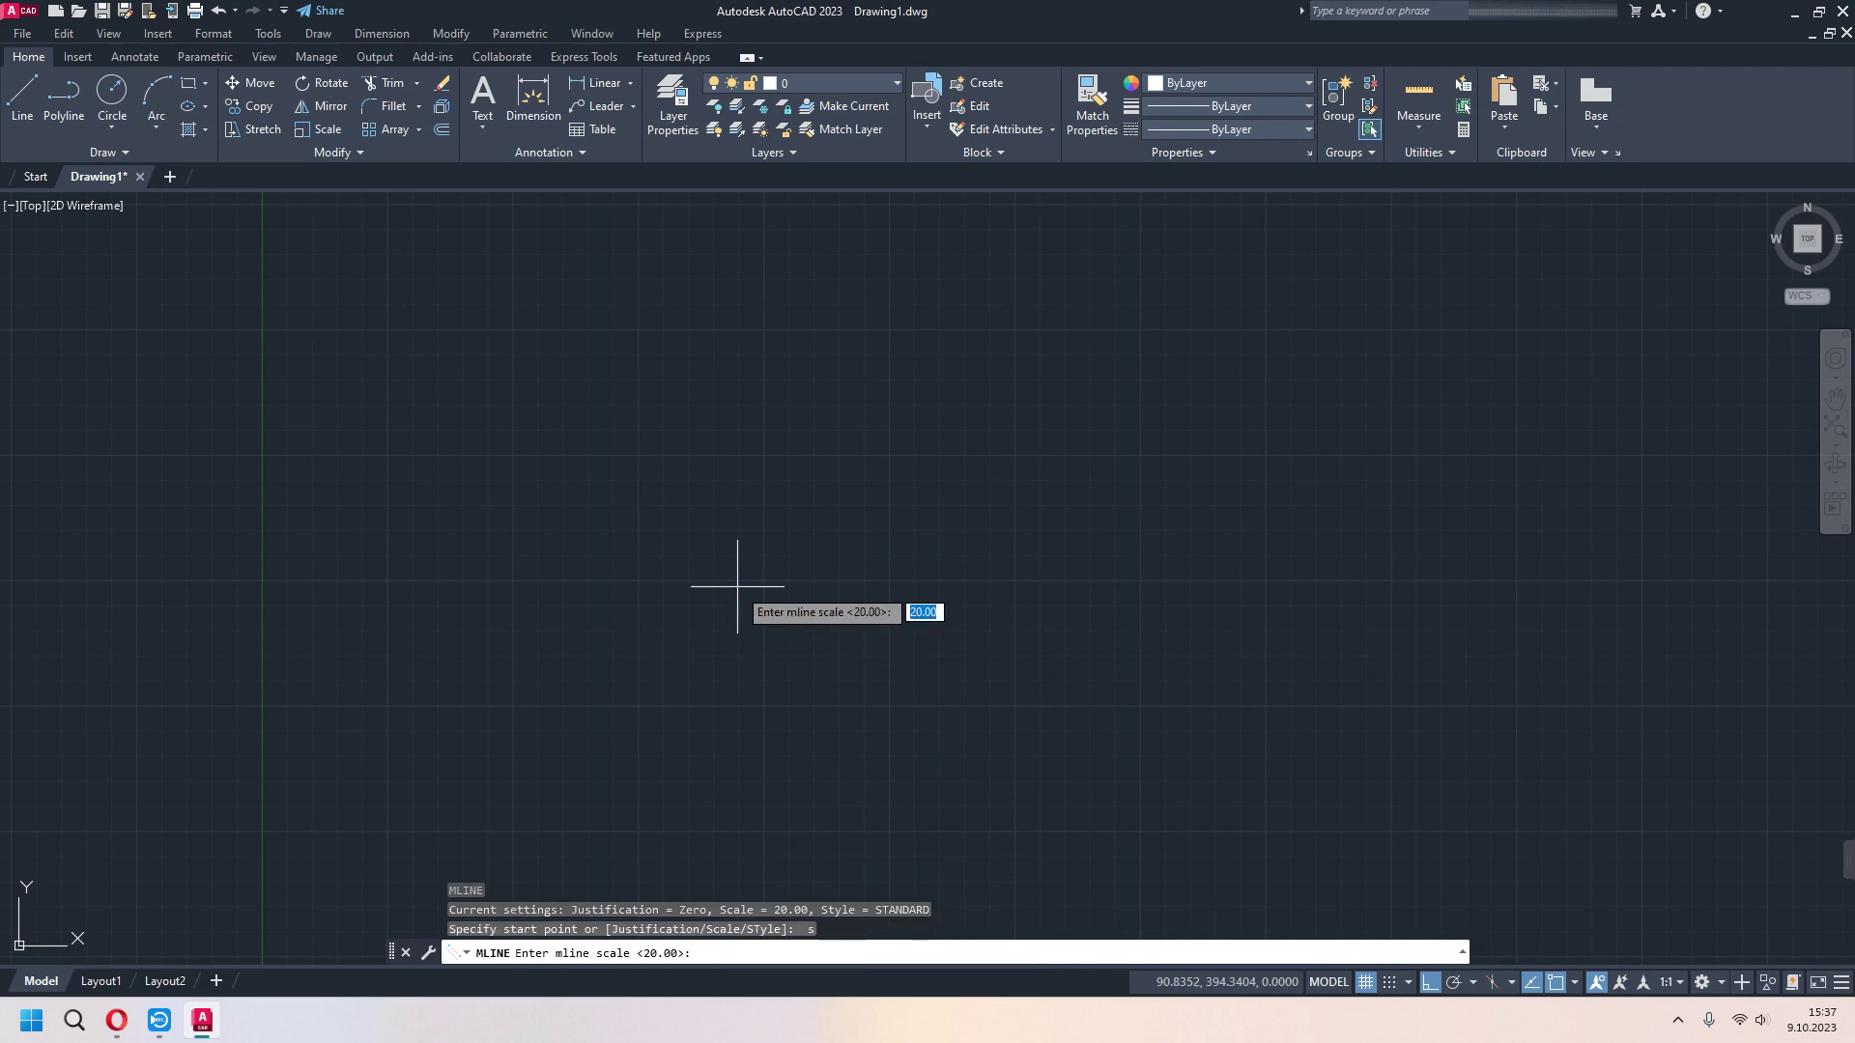
type("10")
key("Return")
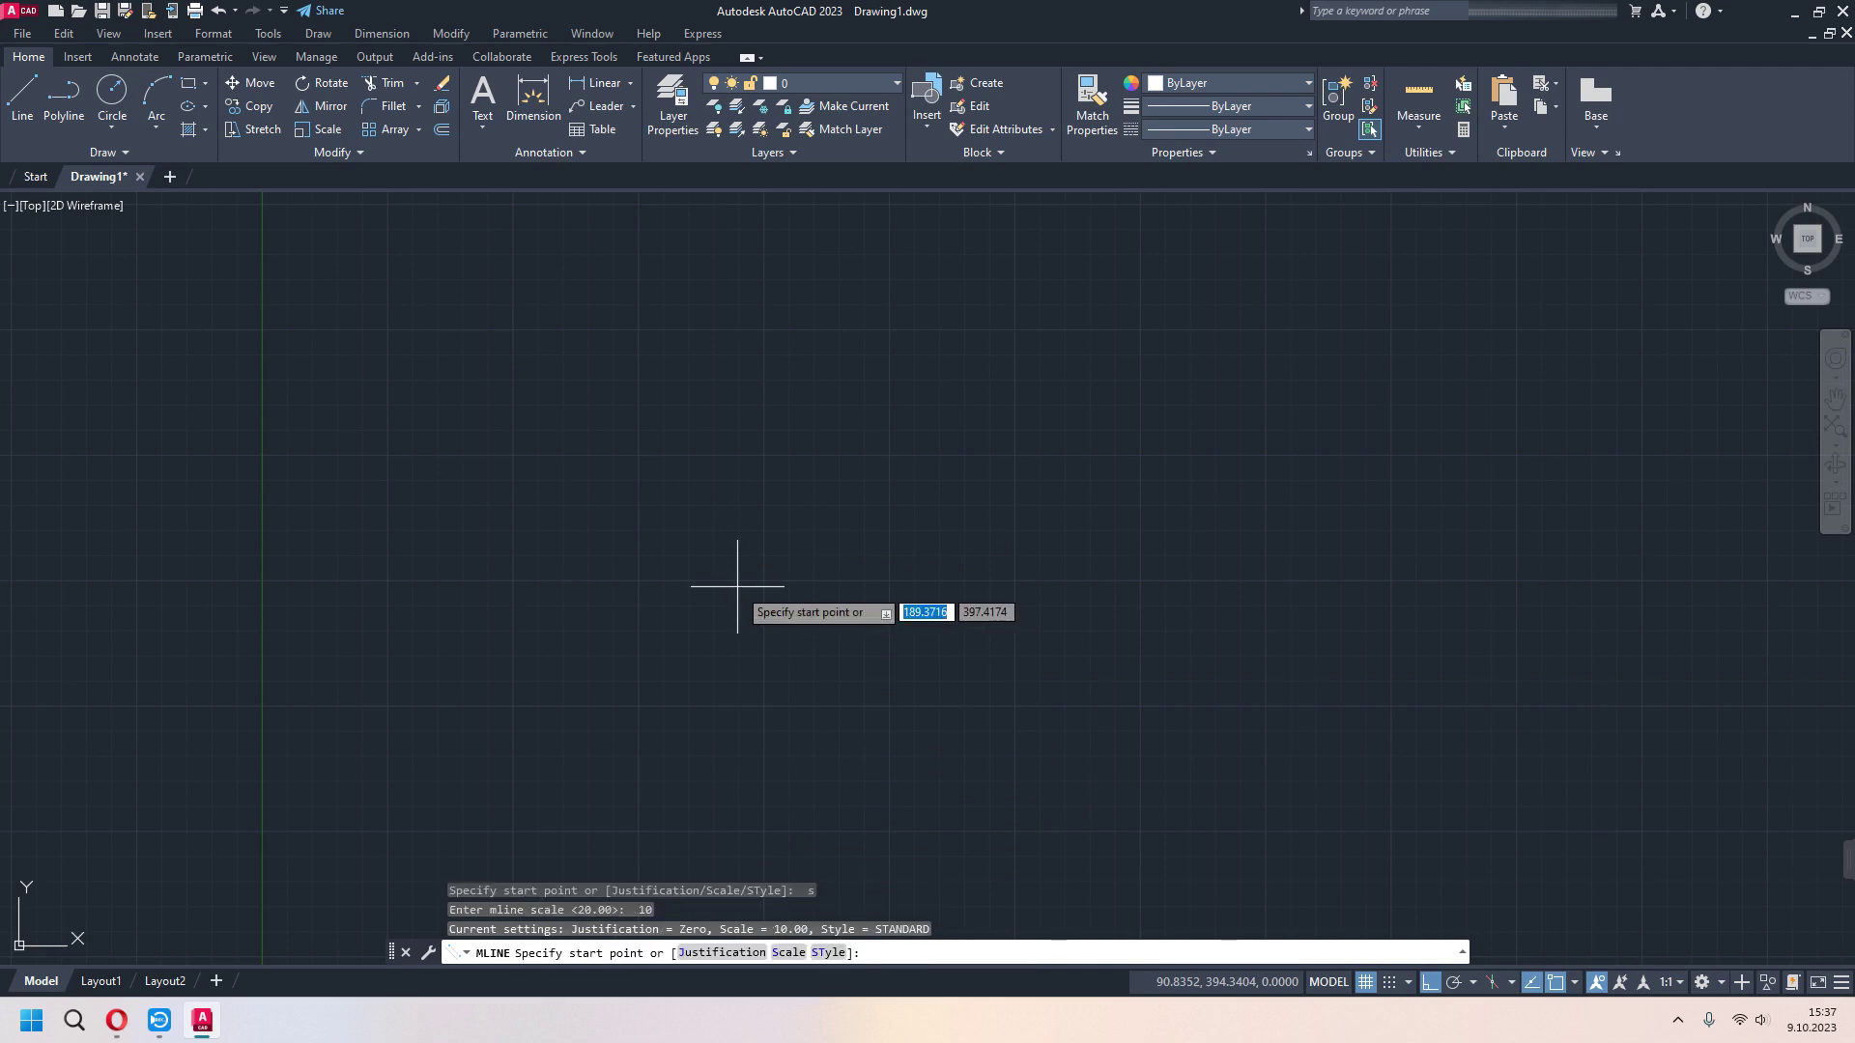
left_click(656, 524)
left_click(1102, 525)
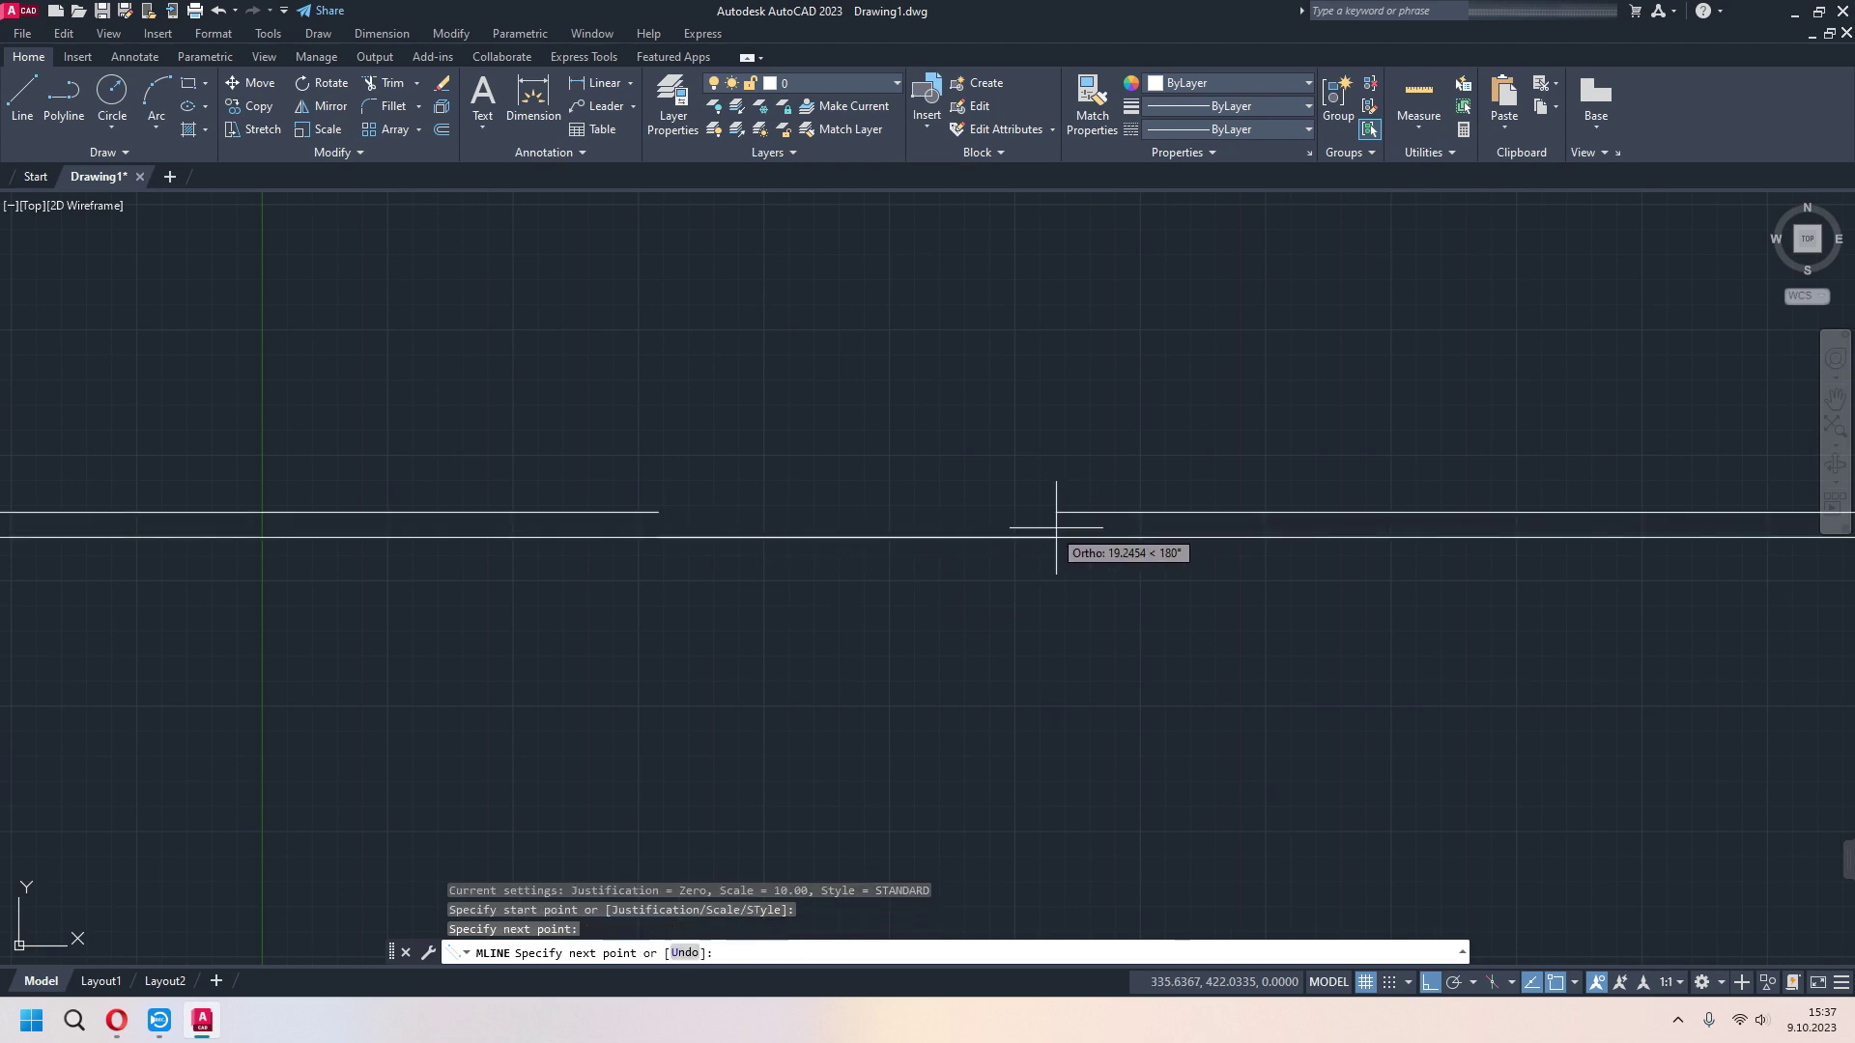
key("Return")
left_click(533, 96)
- Measure the 10-unit spacing, undo the dimension, and delete the test multiline
left_click(881, 510)
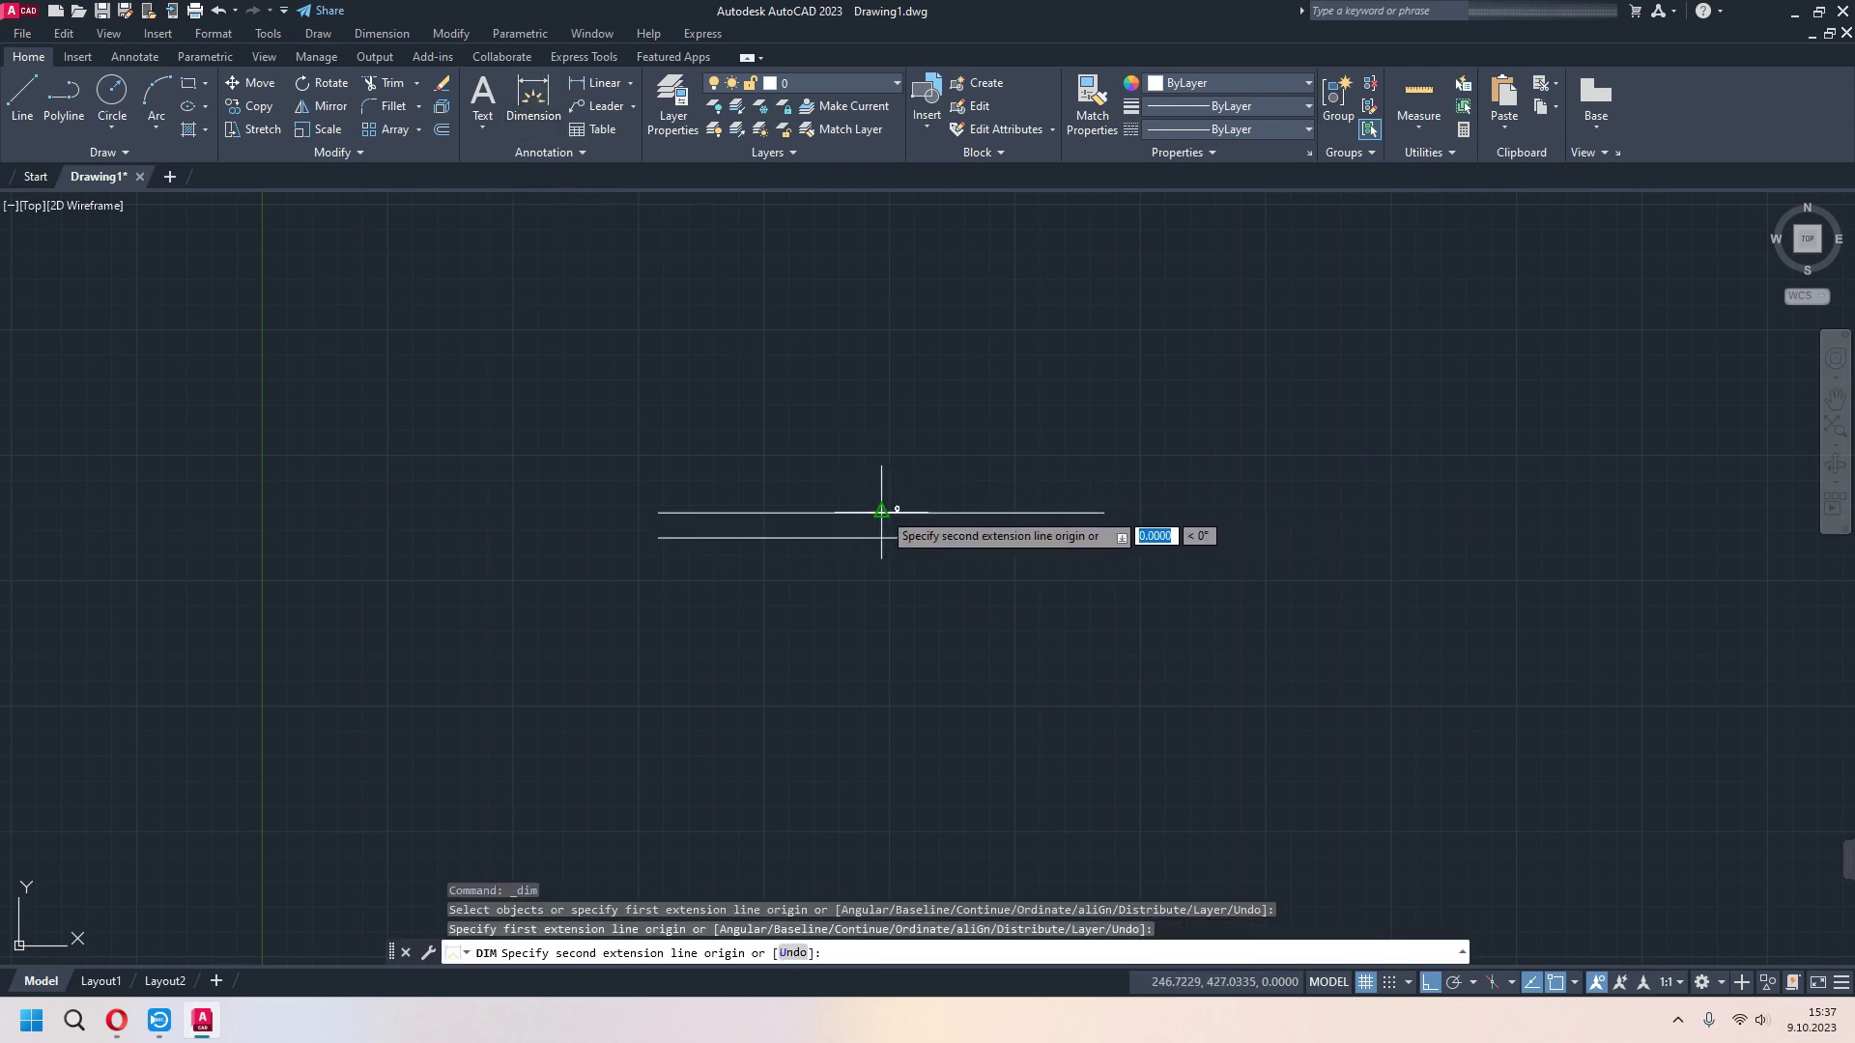
left_click(875, 539)
scroll(847, 536, "up", 2)
scroll(846, 536, "up", 4)
scroll(846, 536, "down", 6)
key("ctrl+z")
key("ctrl+z")
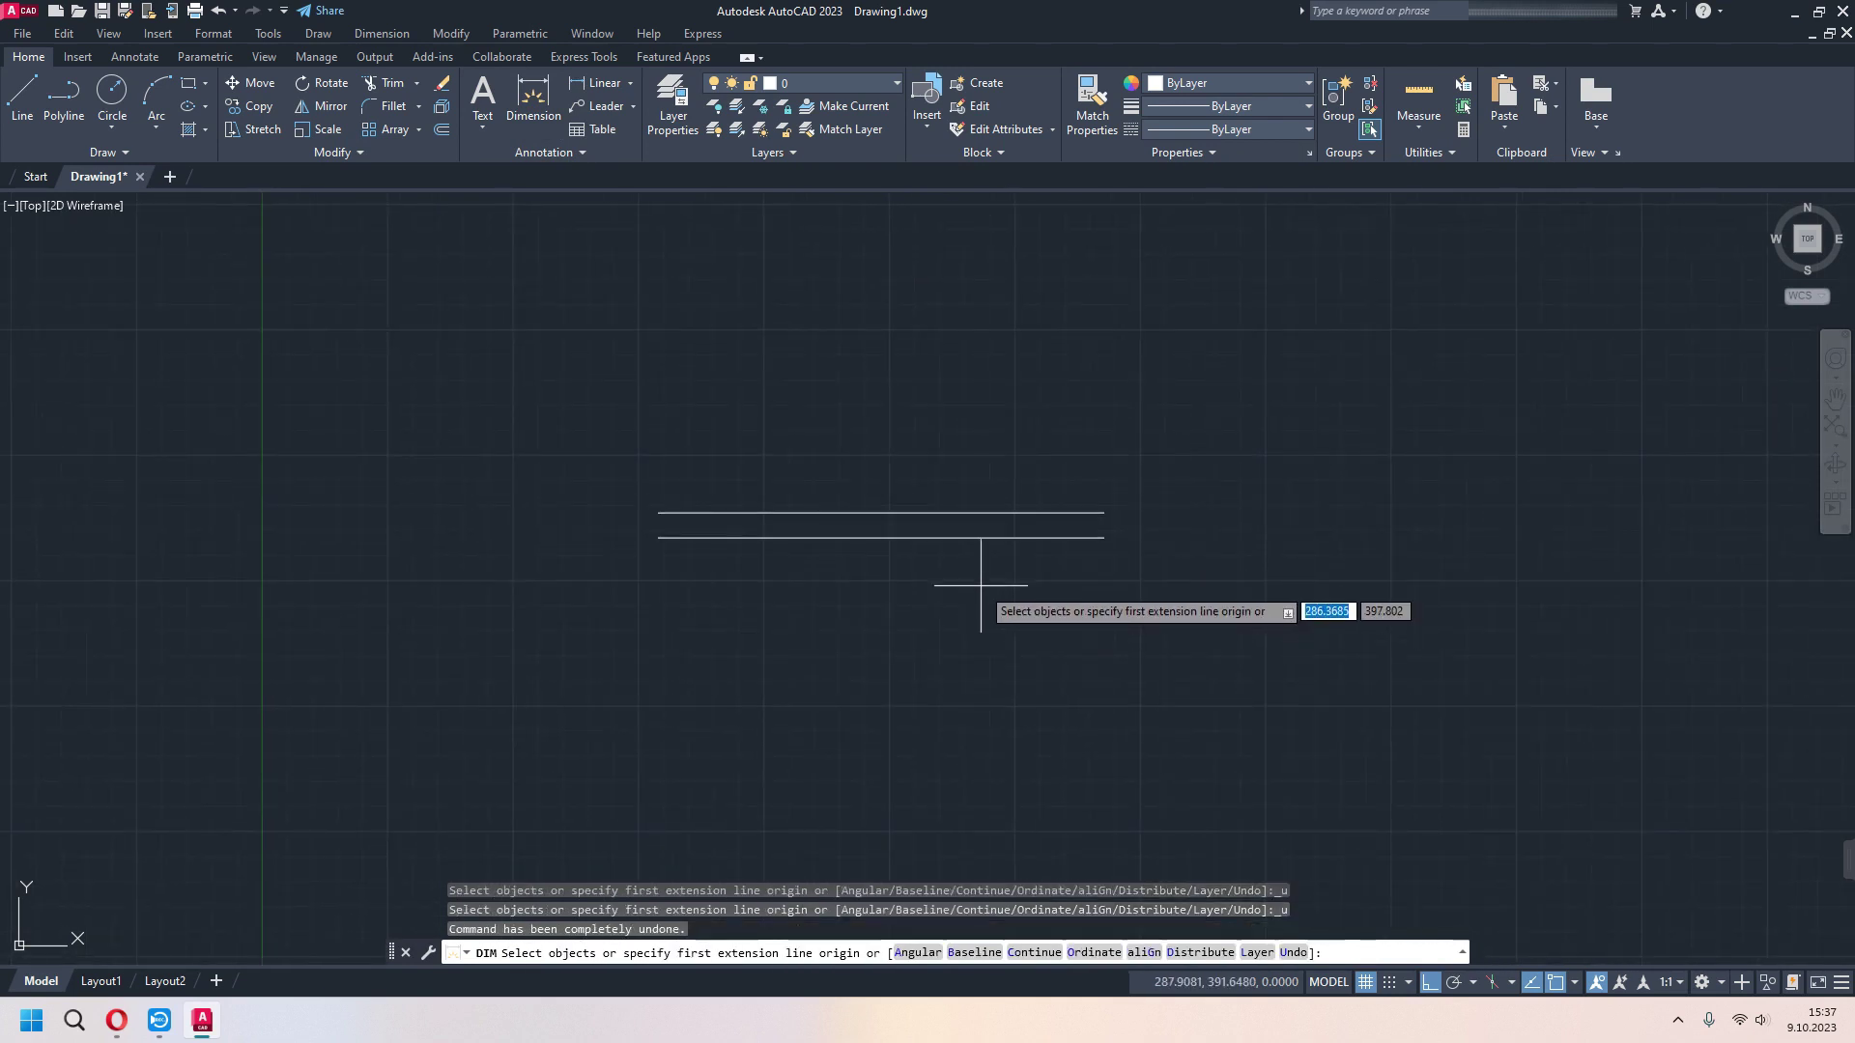
key("Escape")
left_click(1246, 417)
left_click(667, 628)
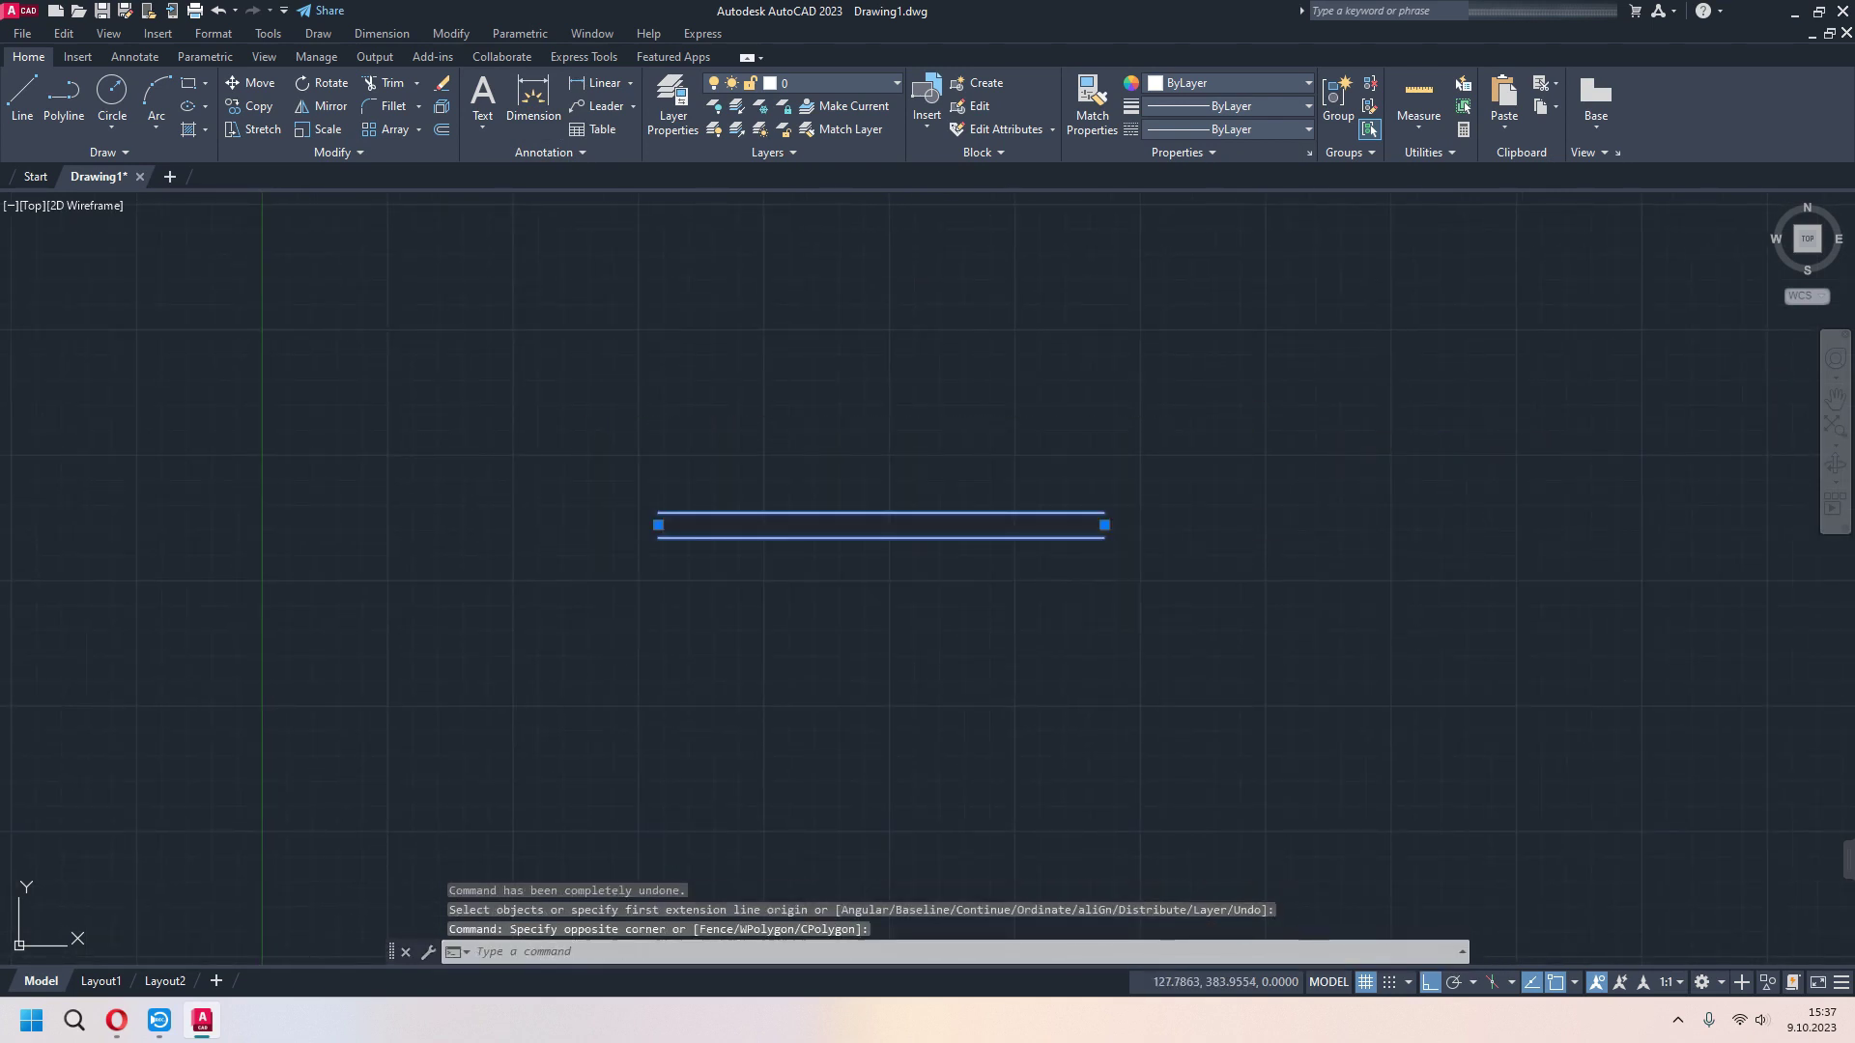
key("Delete")
- Switch multiline justification to Top and draw a horizontal multiline above the centre
type("m")
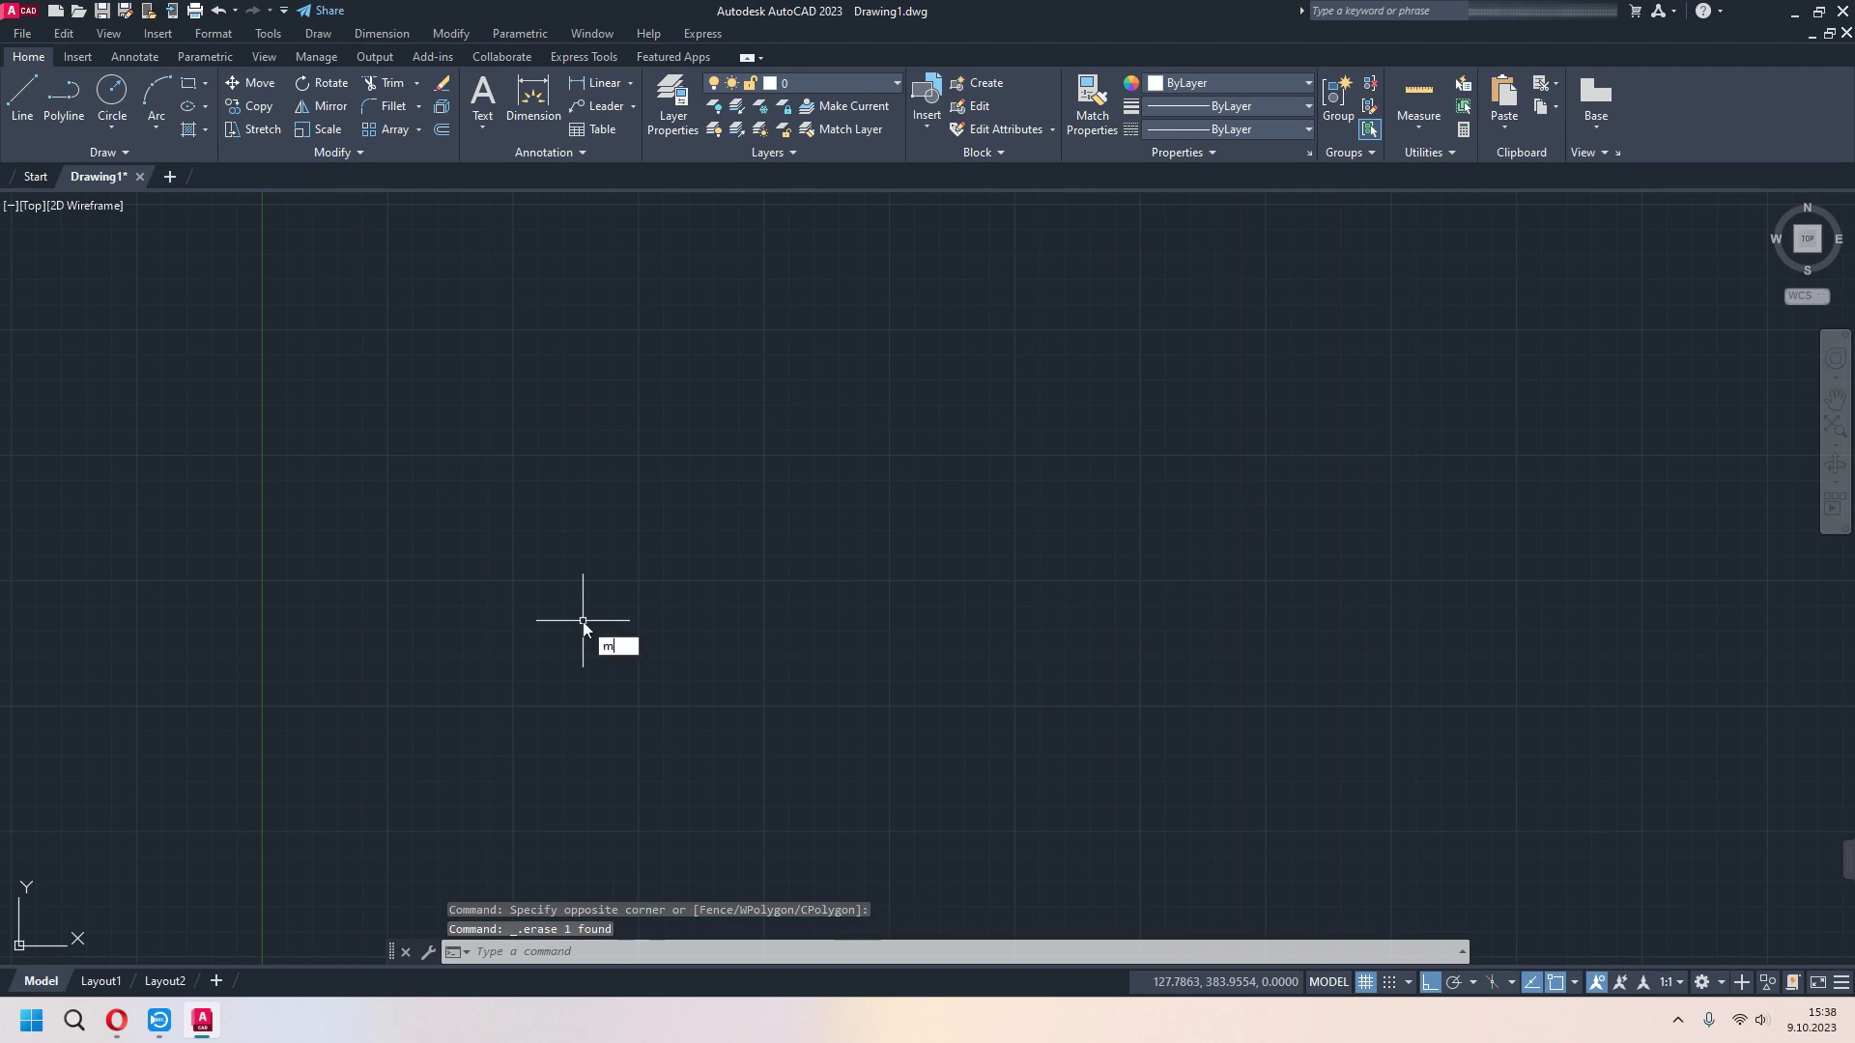
key("Return")
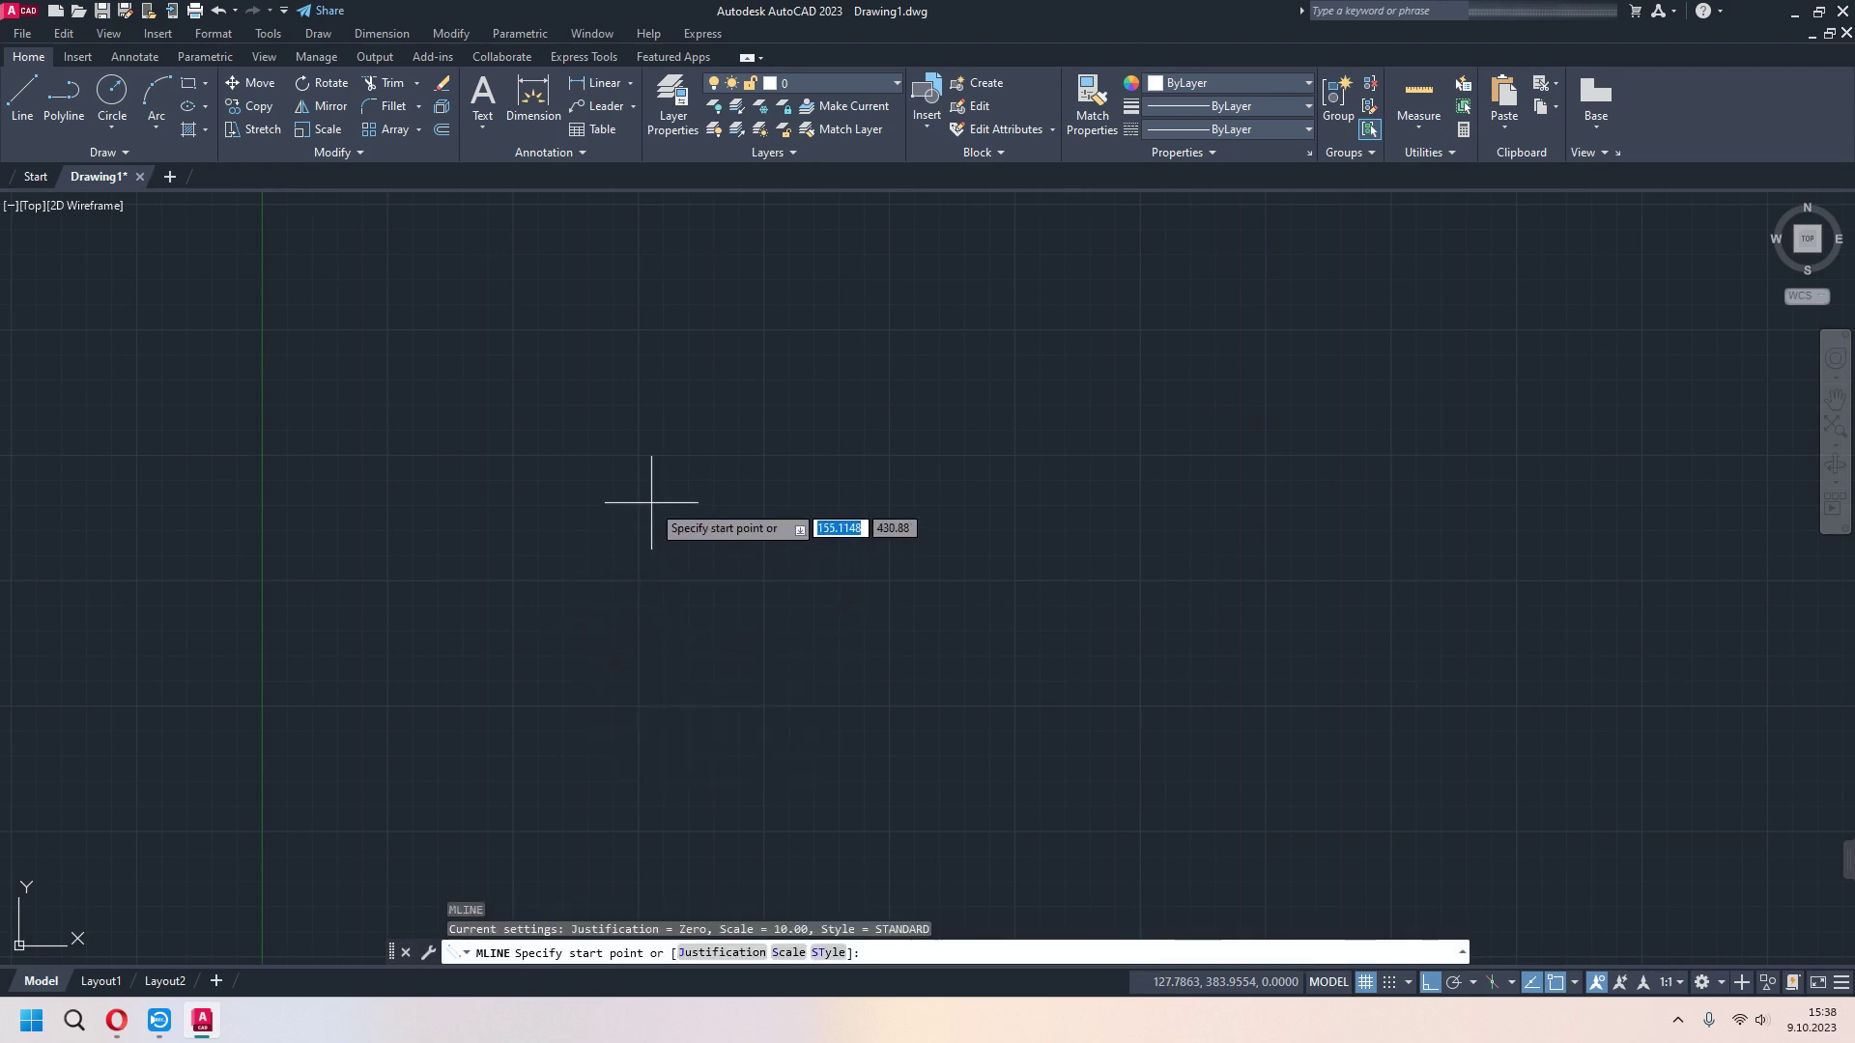
left_click(722, 953)
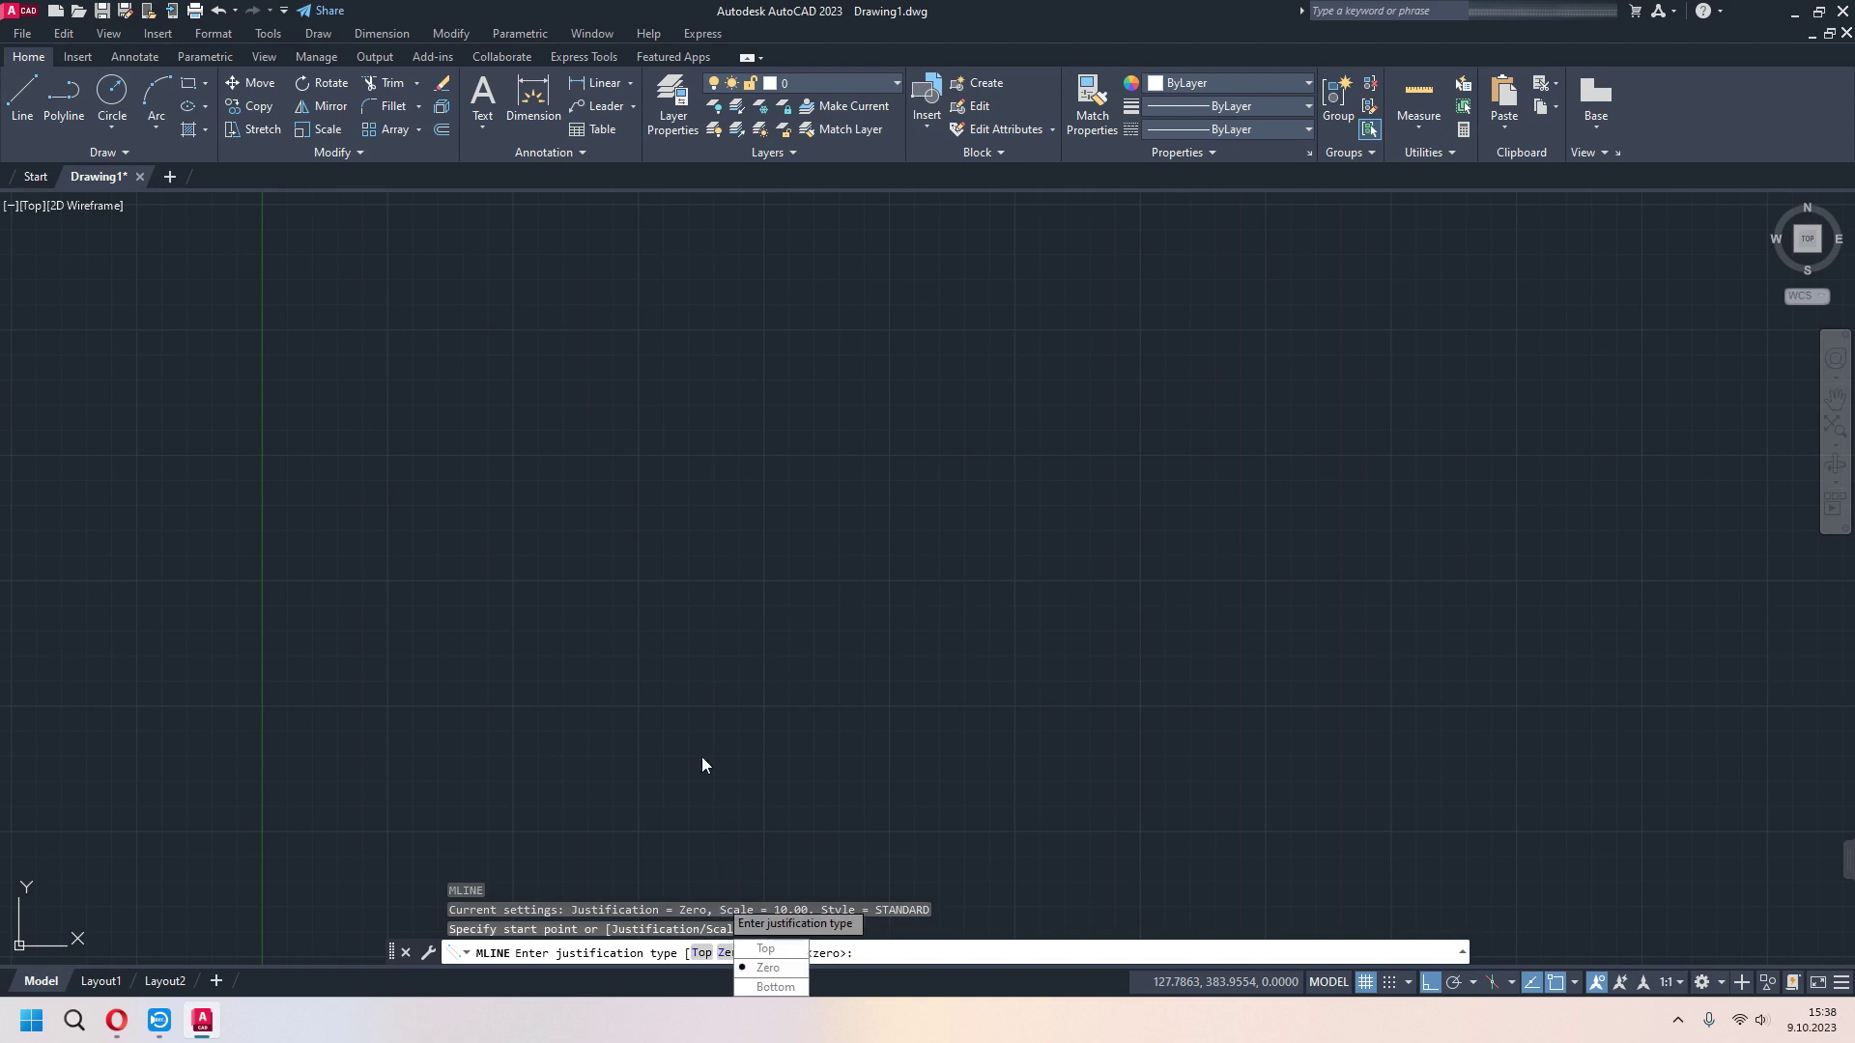
left_click(767, 948)
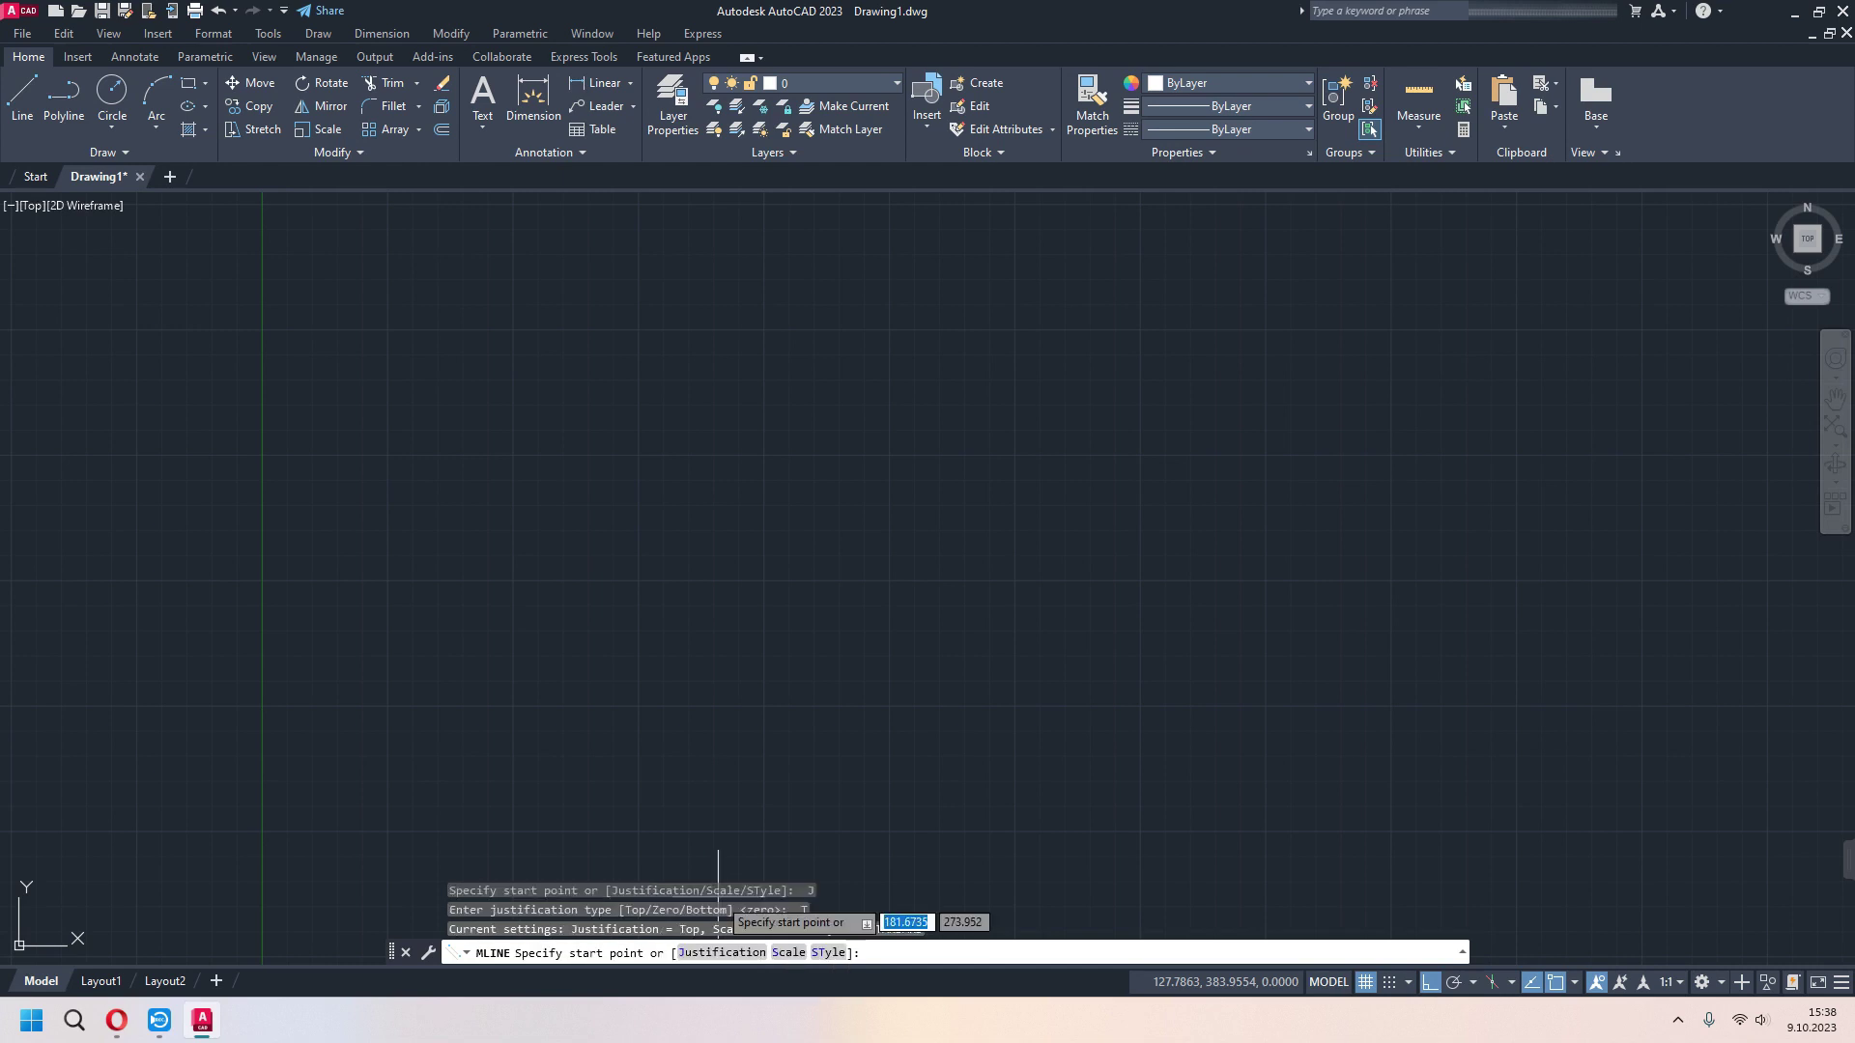
left_click(580, 466)
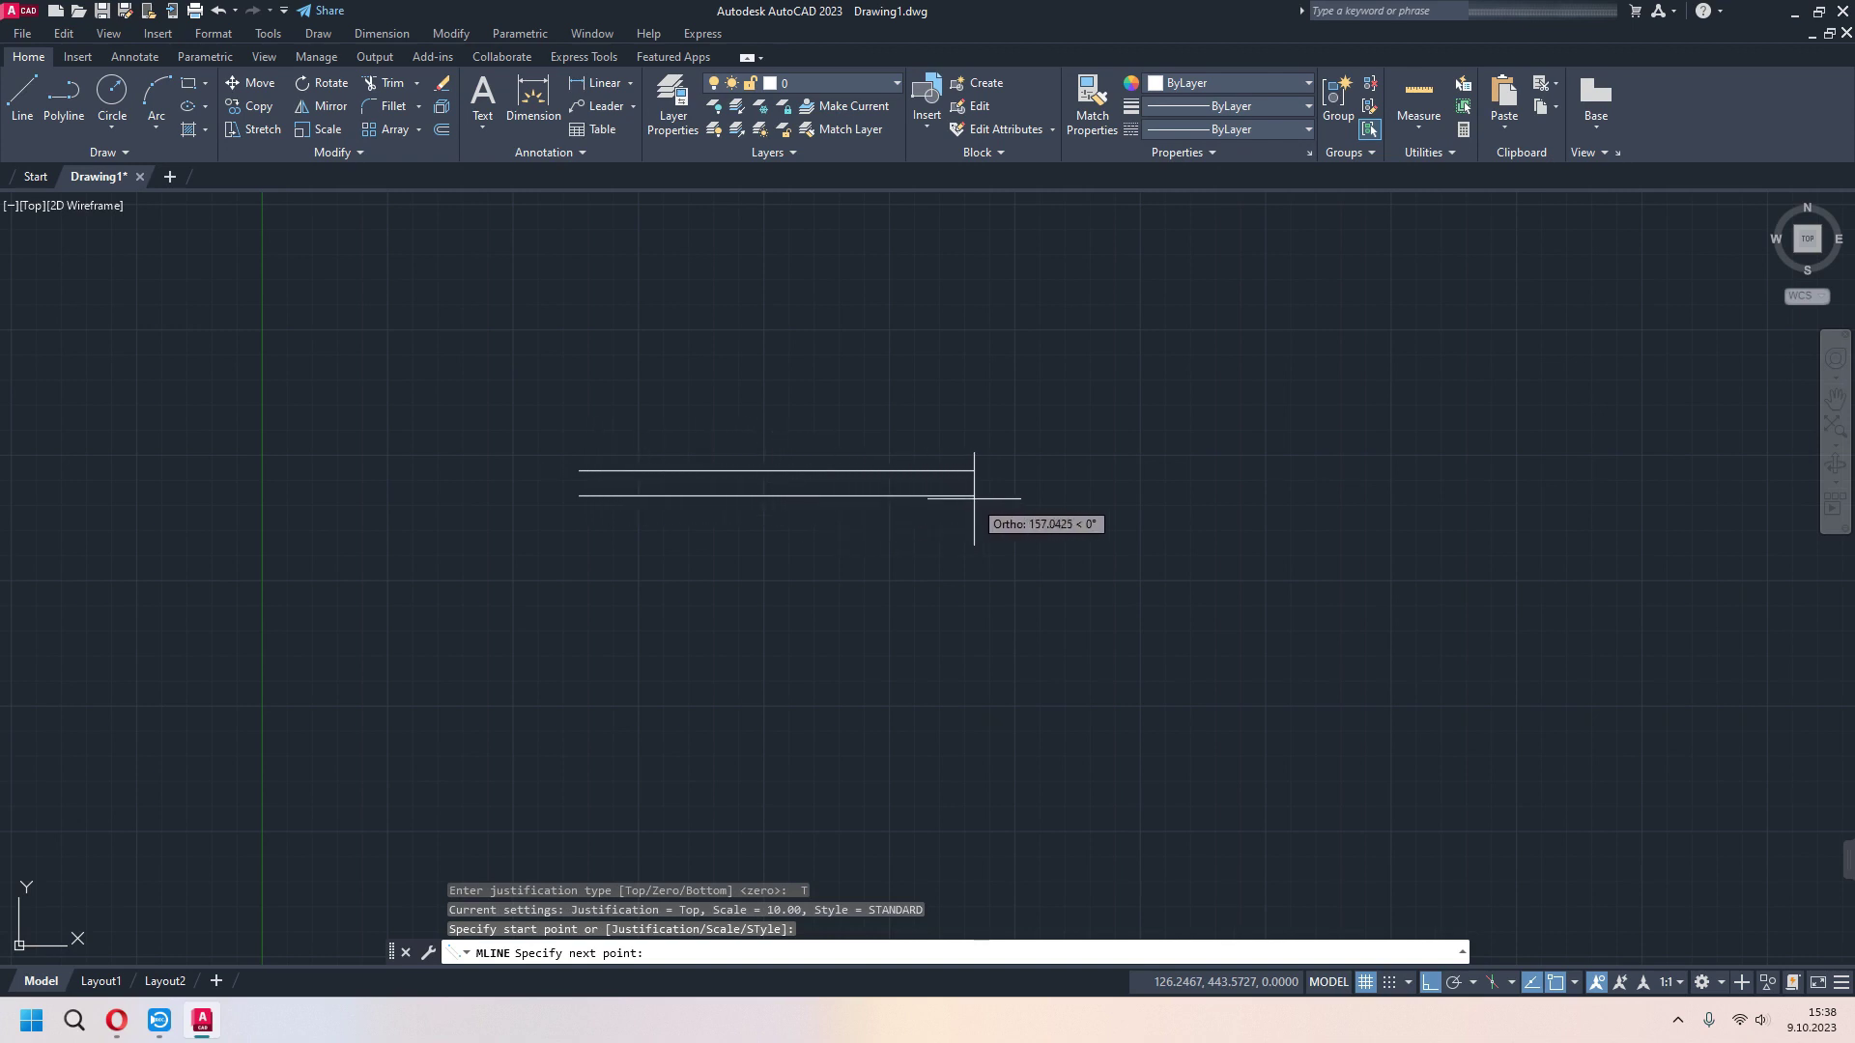
left_click(1089, 499)
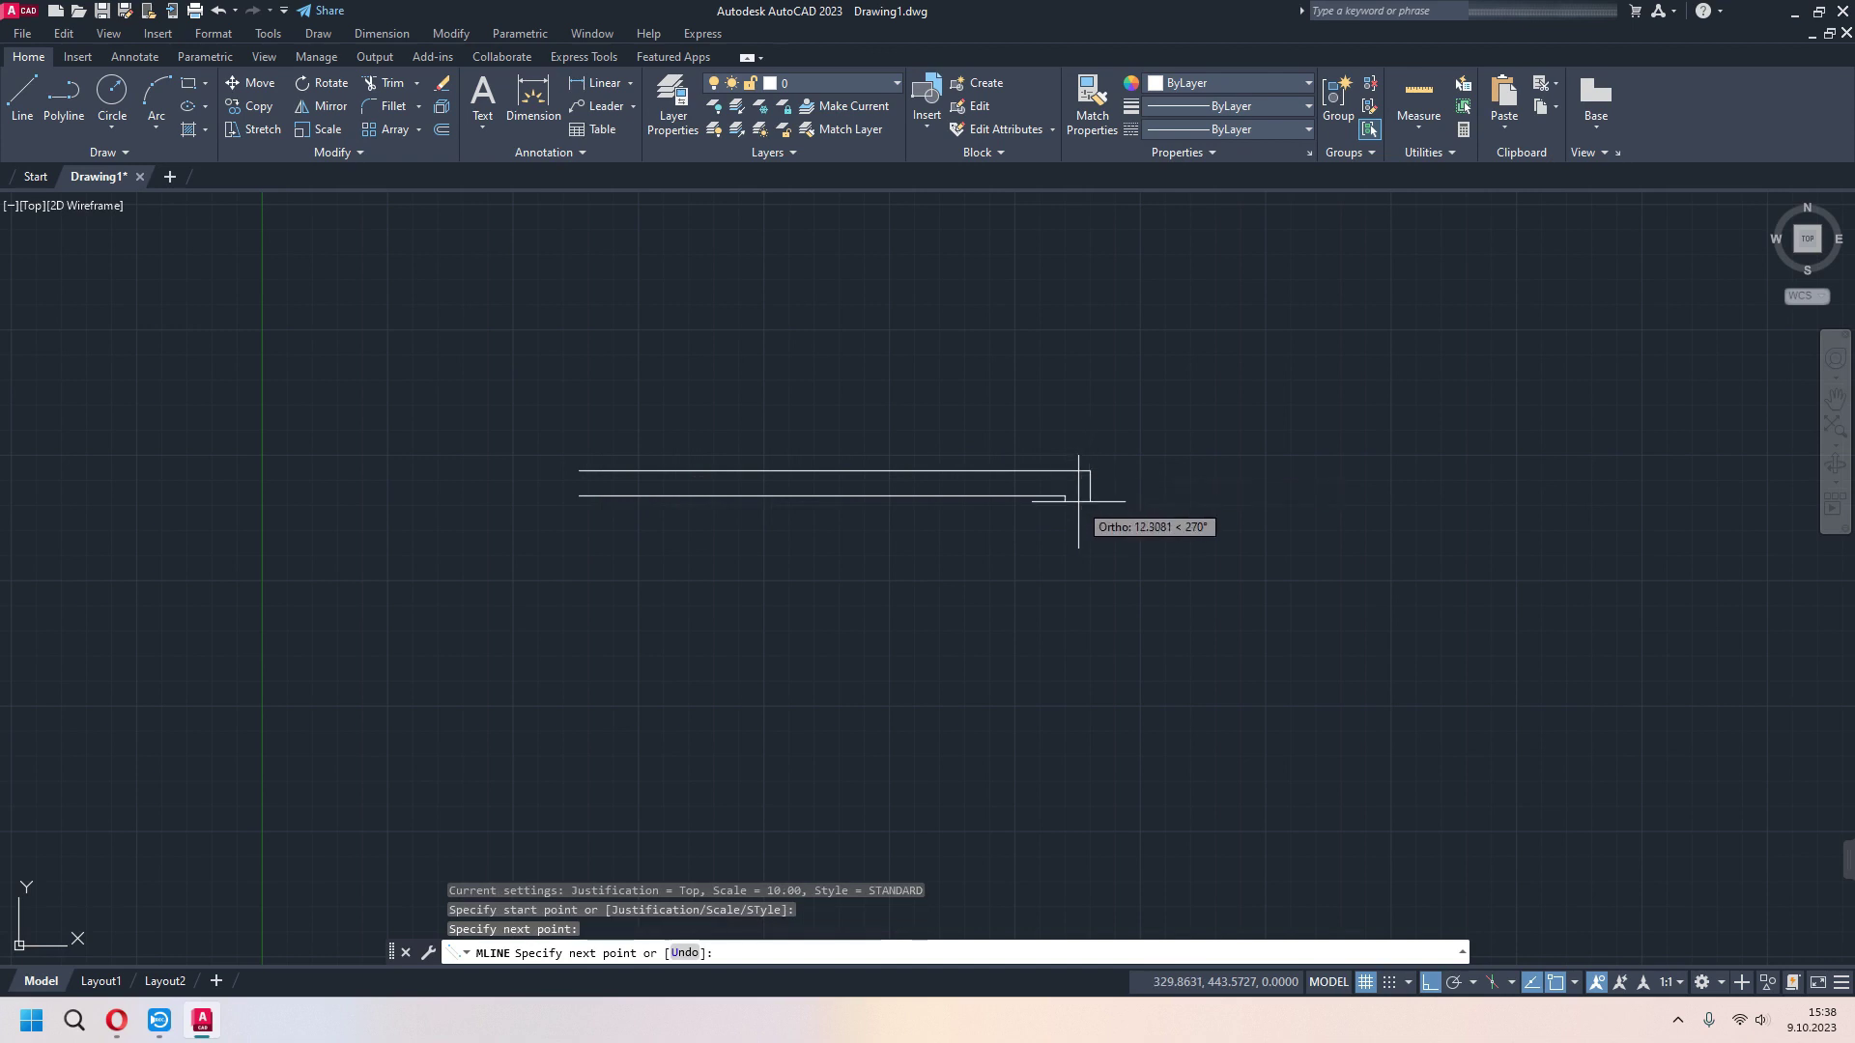
key("Return")
key("Return")
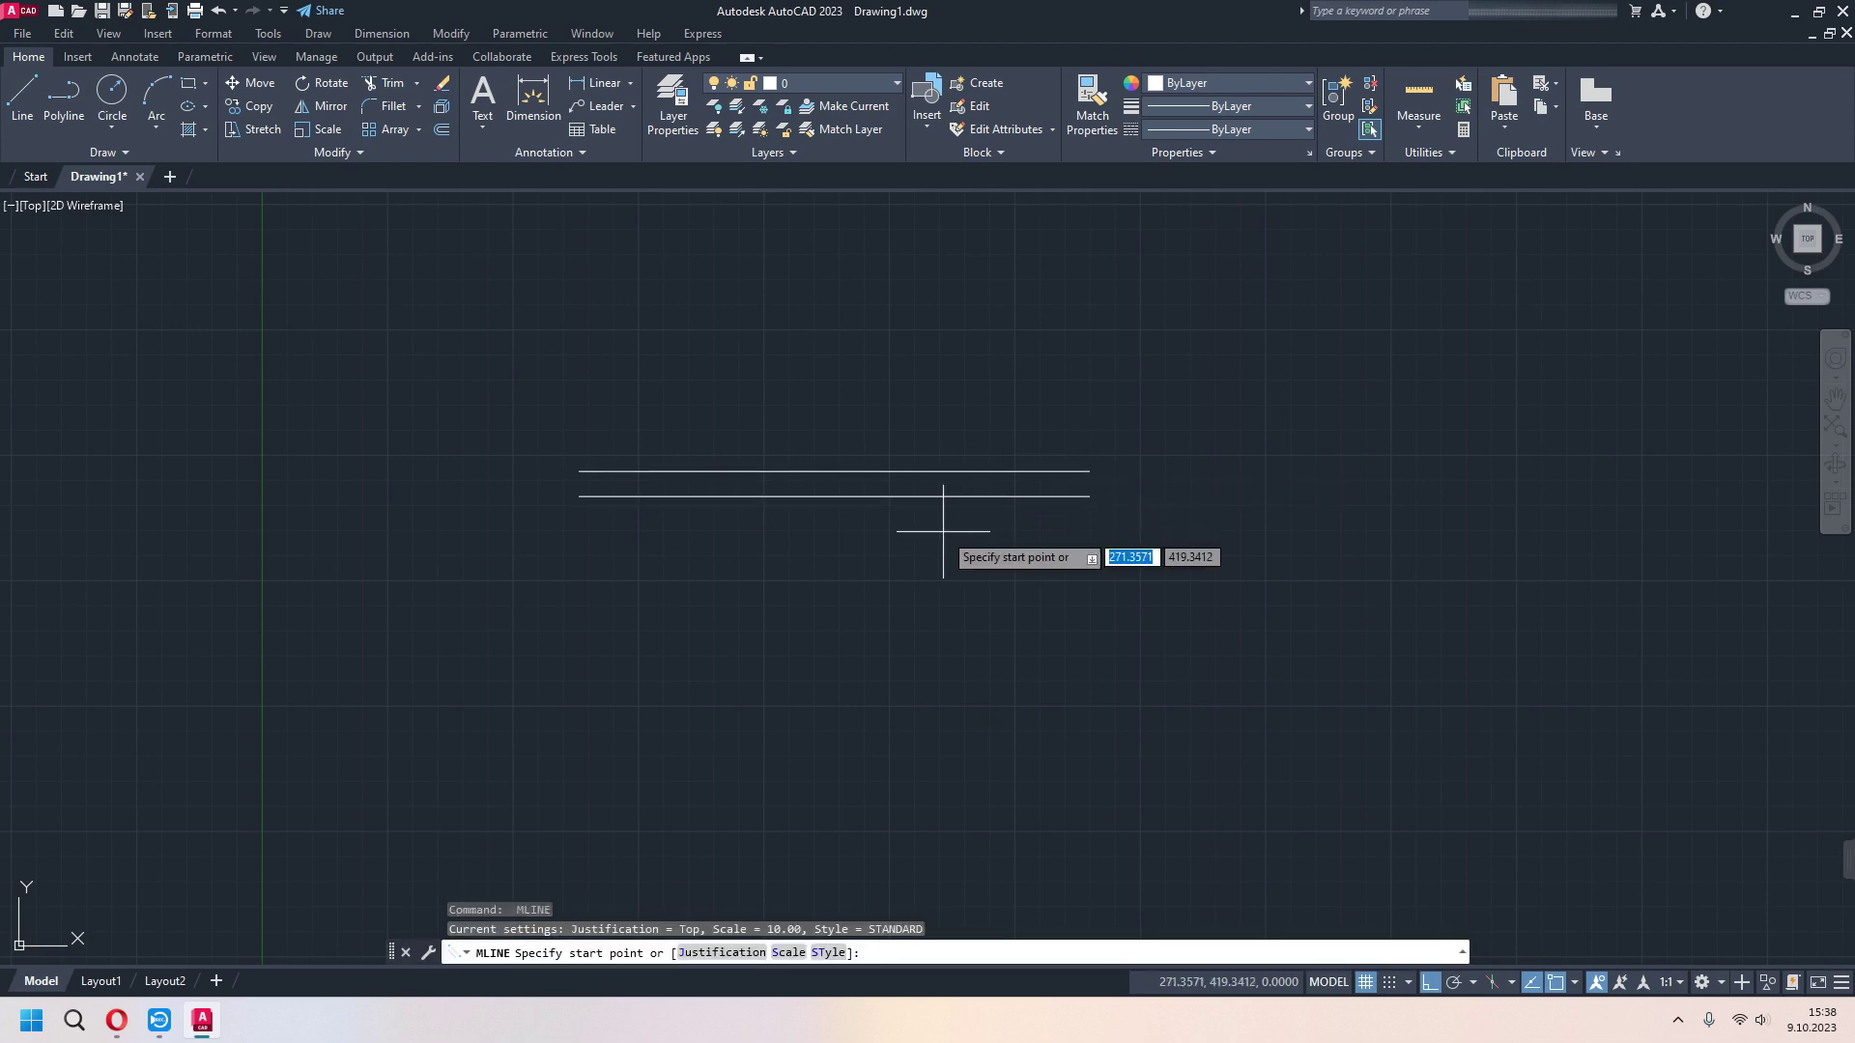
- Set justification to Bottom and draw a second horizontal multiline below the first
type("j")
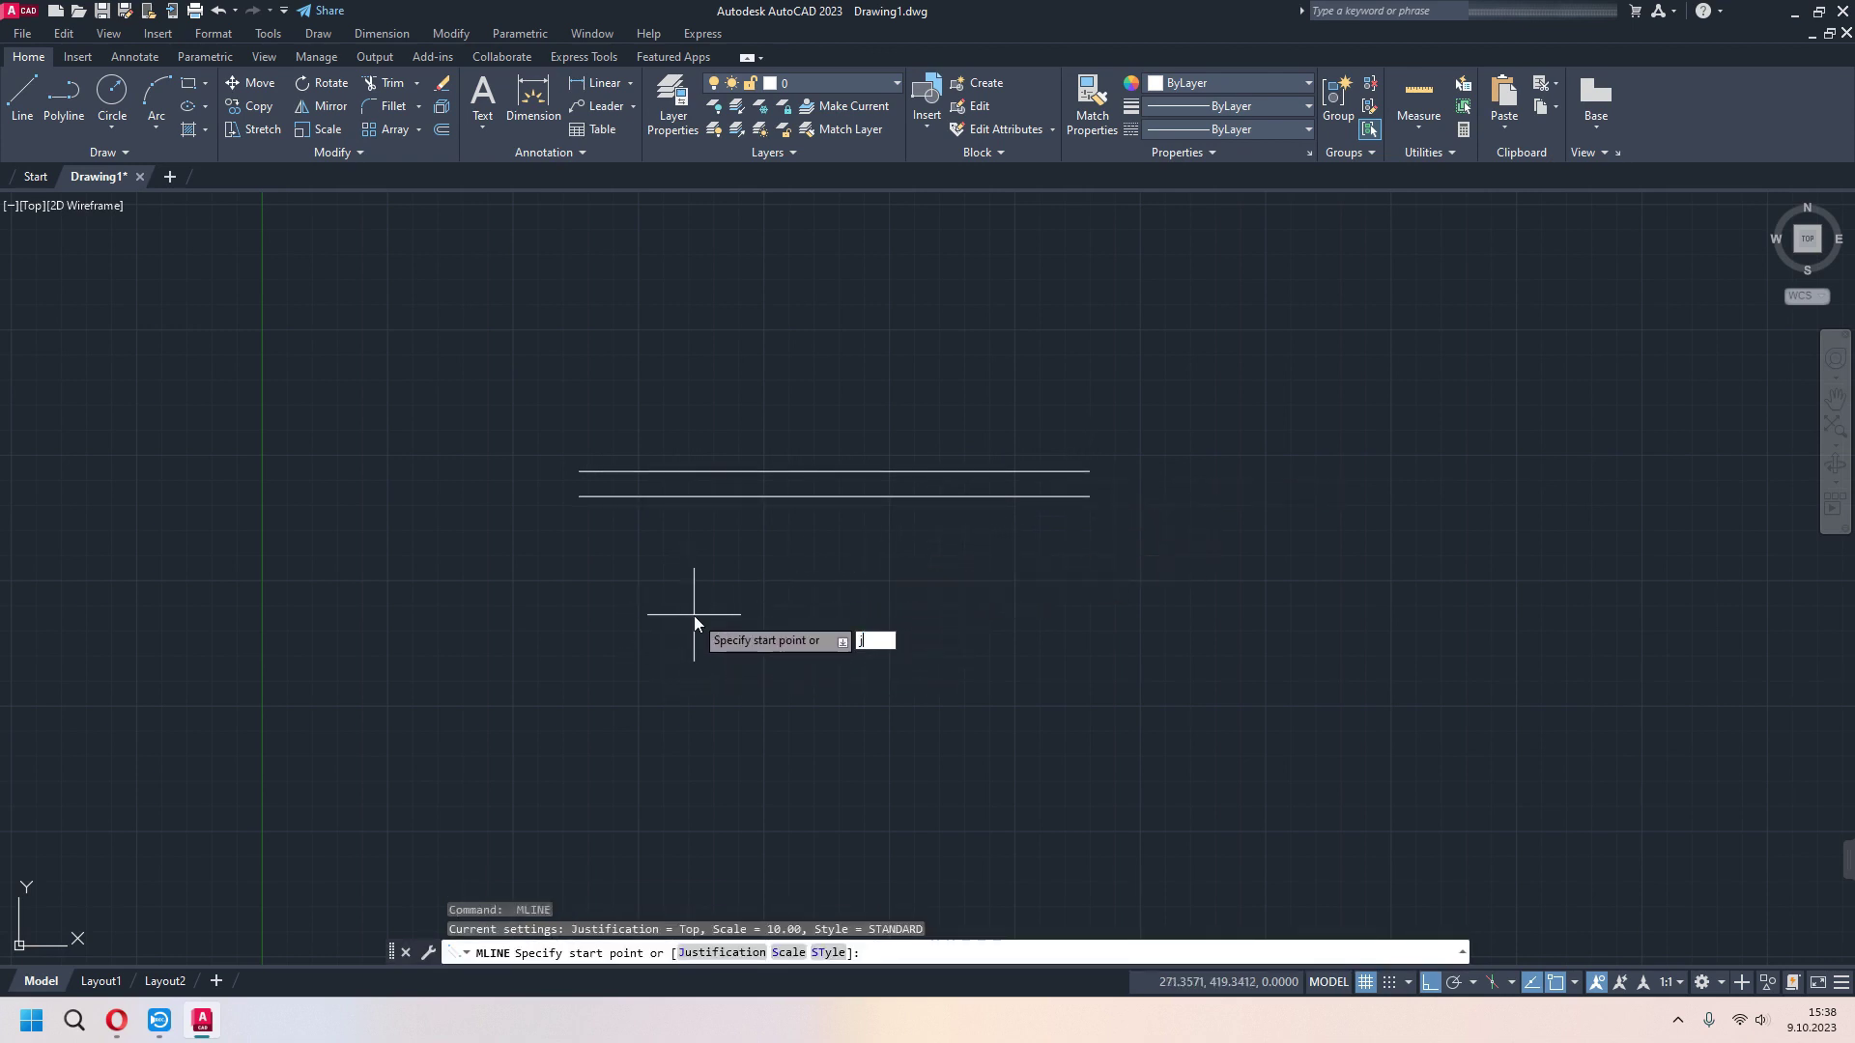
key("Return")
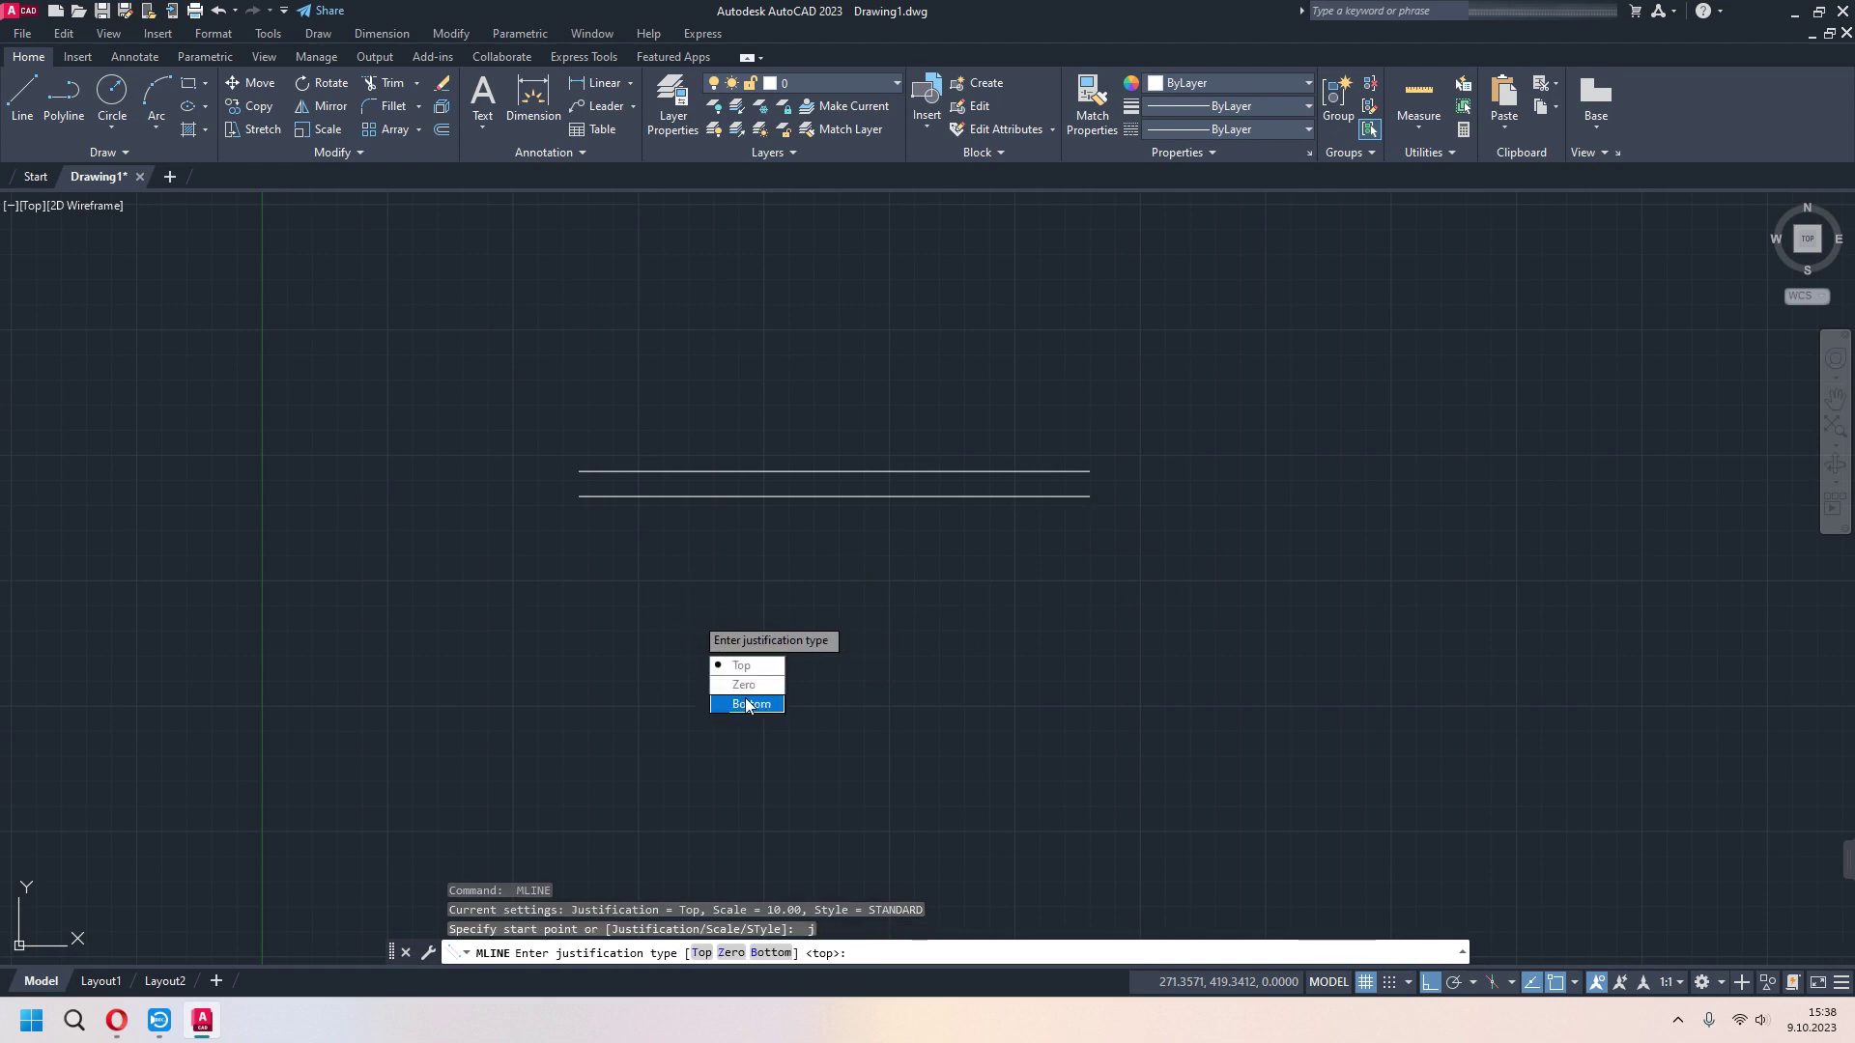
left_click(747, 704)
left_click(608, 664)
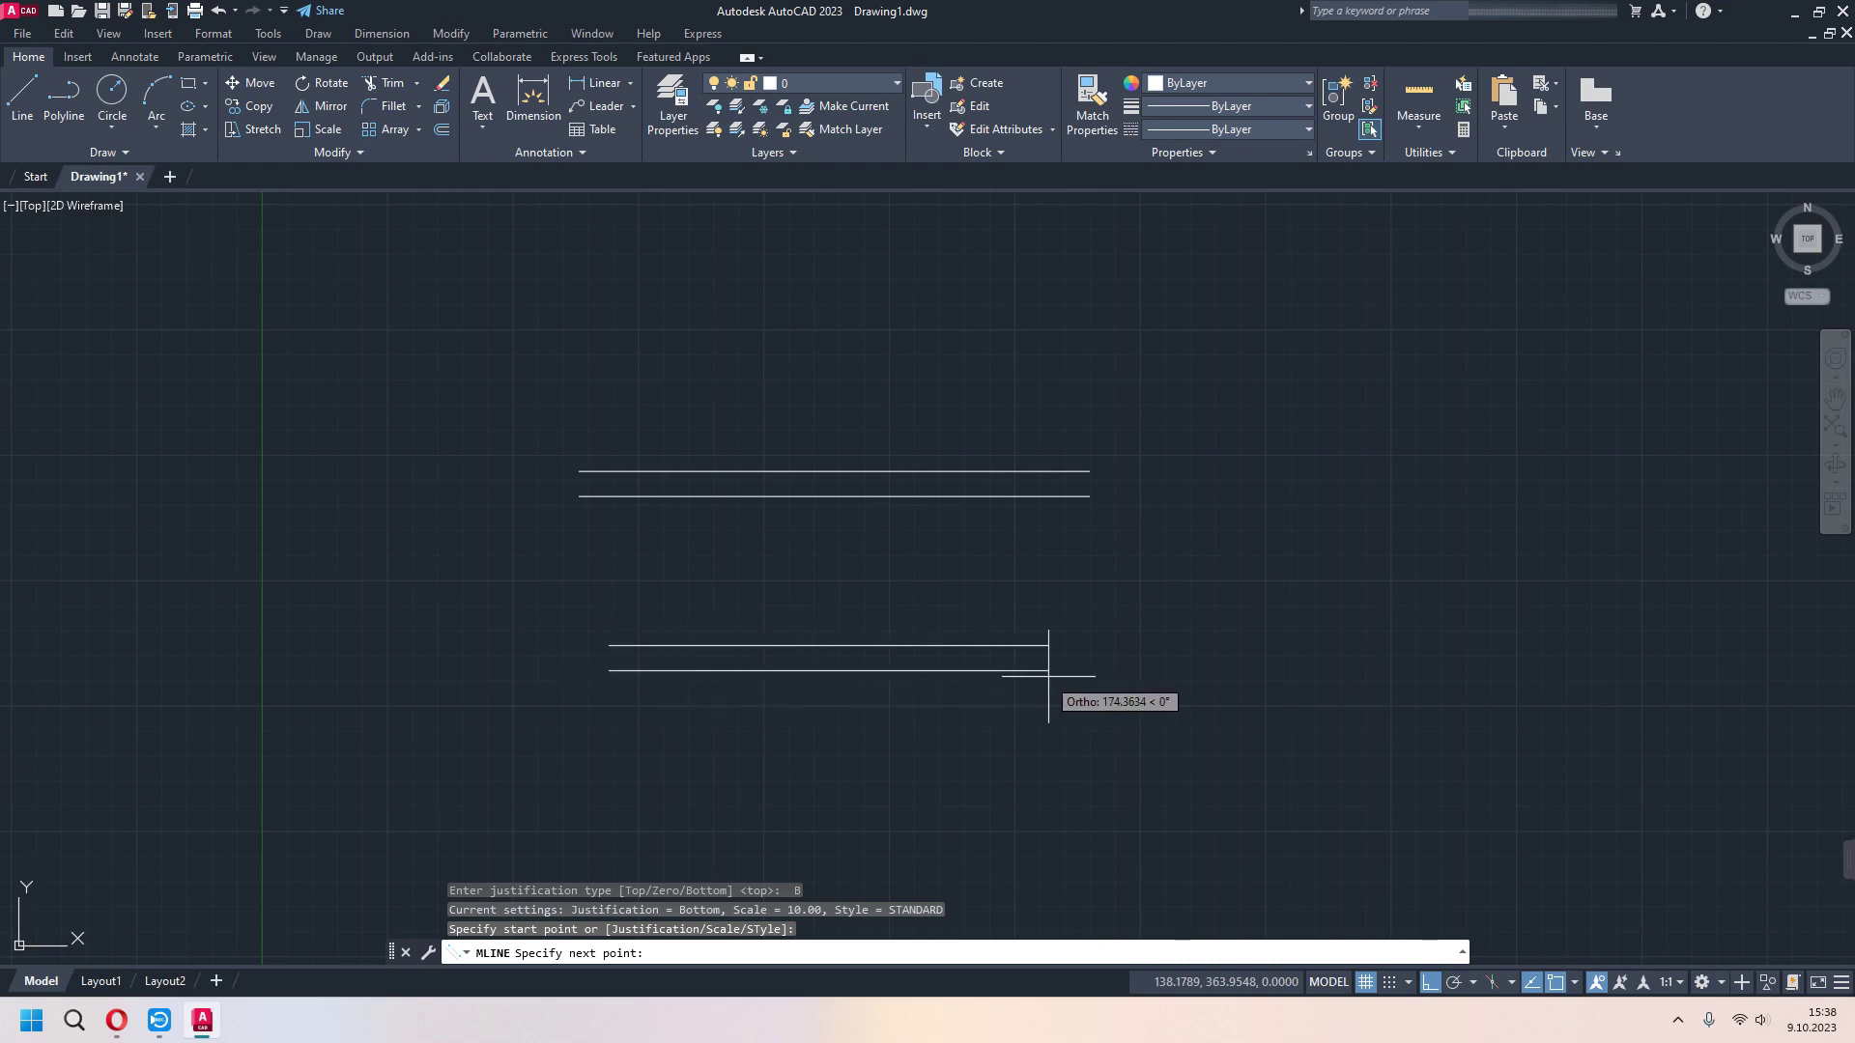
left_click(1117, 673)
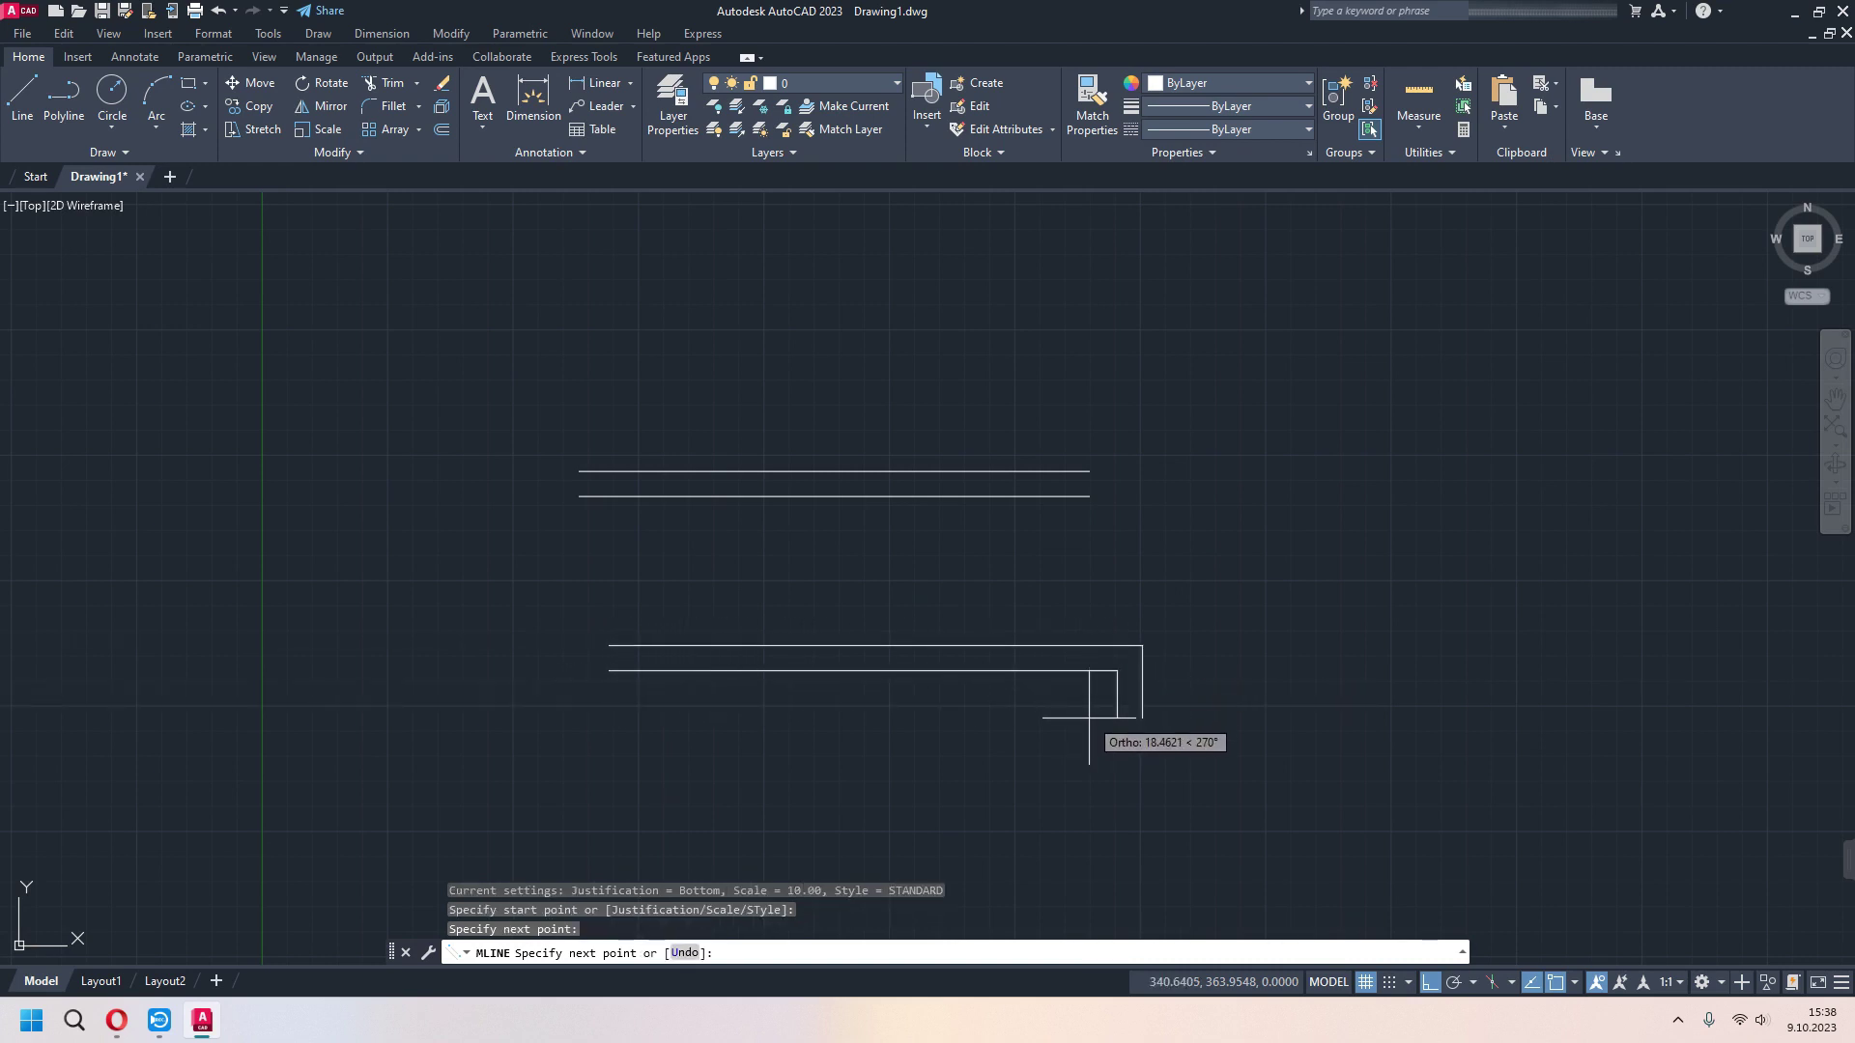
key("Escape")
left_click(1216, 407)
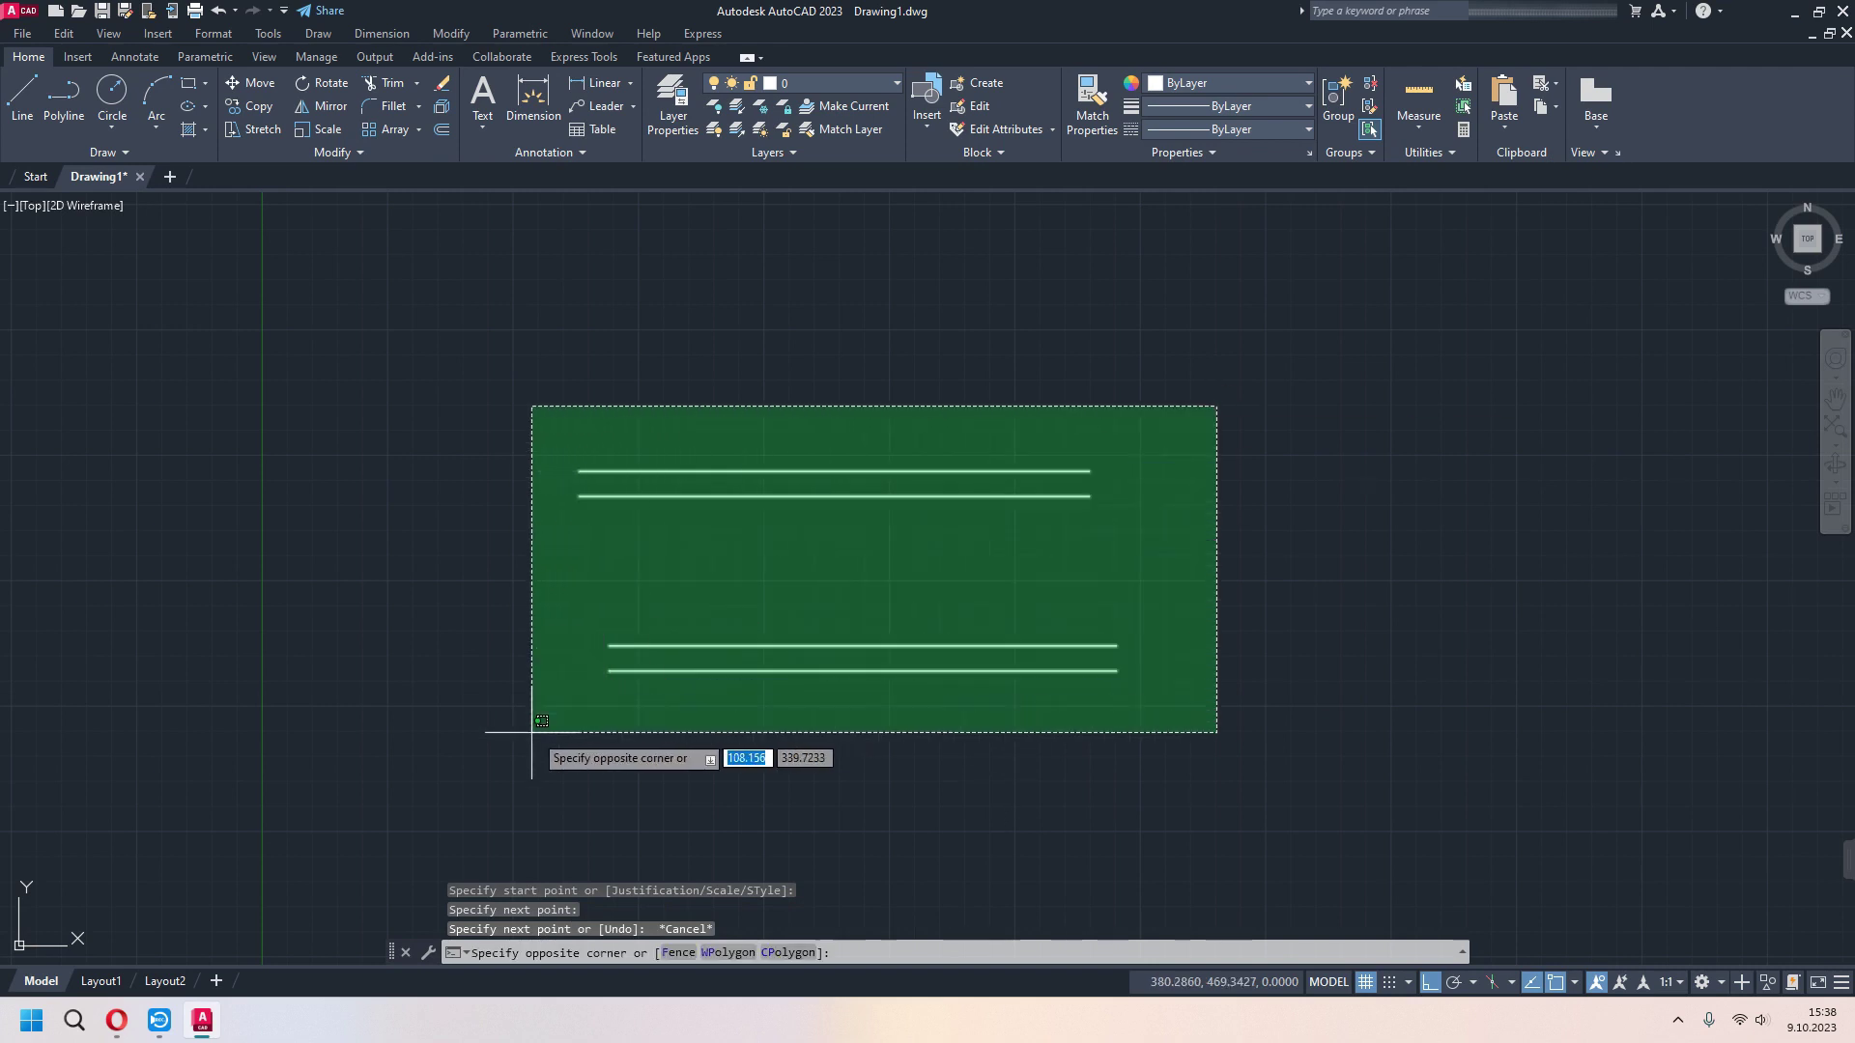
- Delete both multilines and start a new multiline at its Style prompt
left_click(531, 732)
key("Delete")
type("ML")
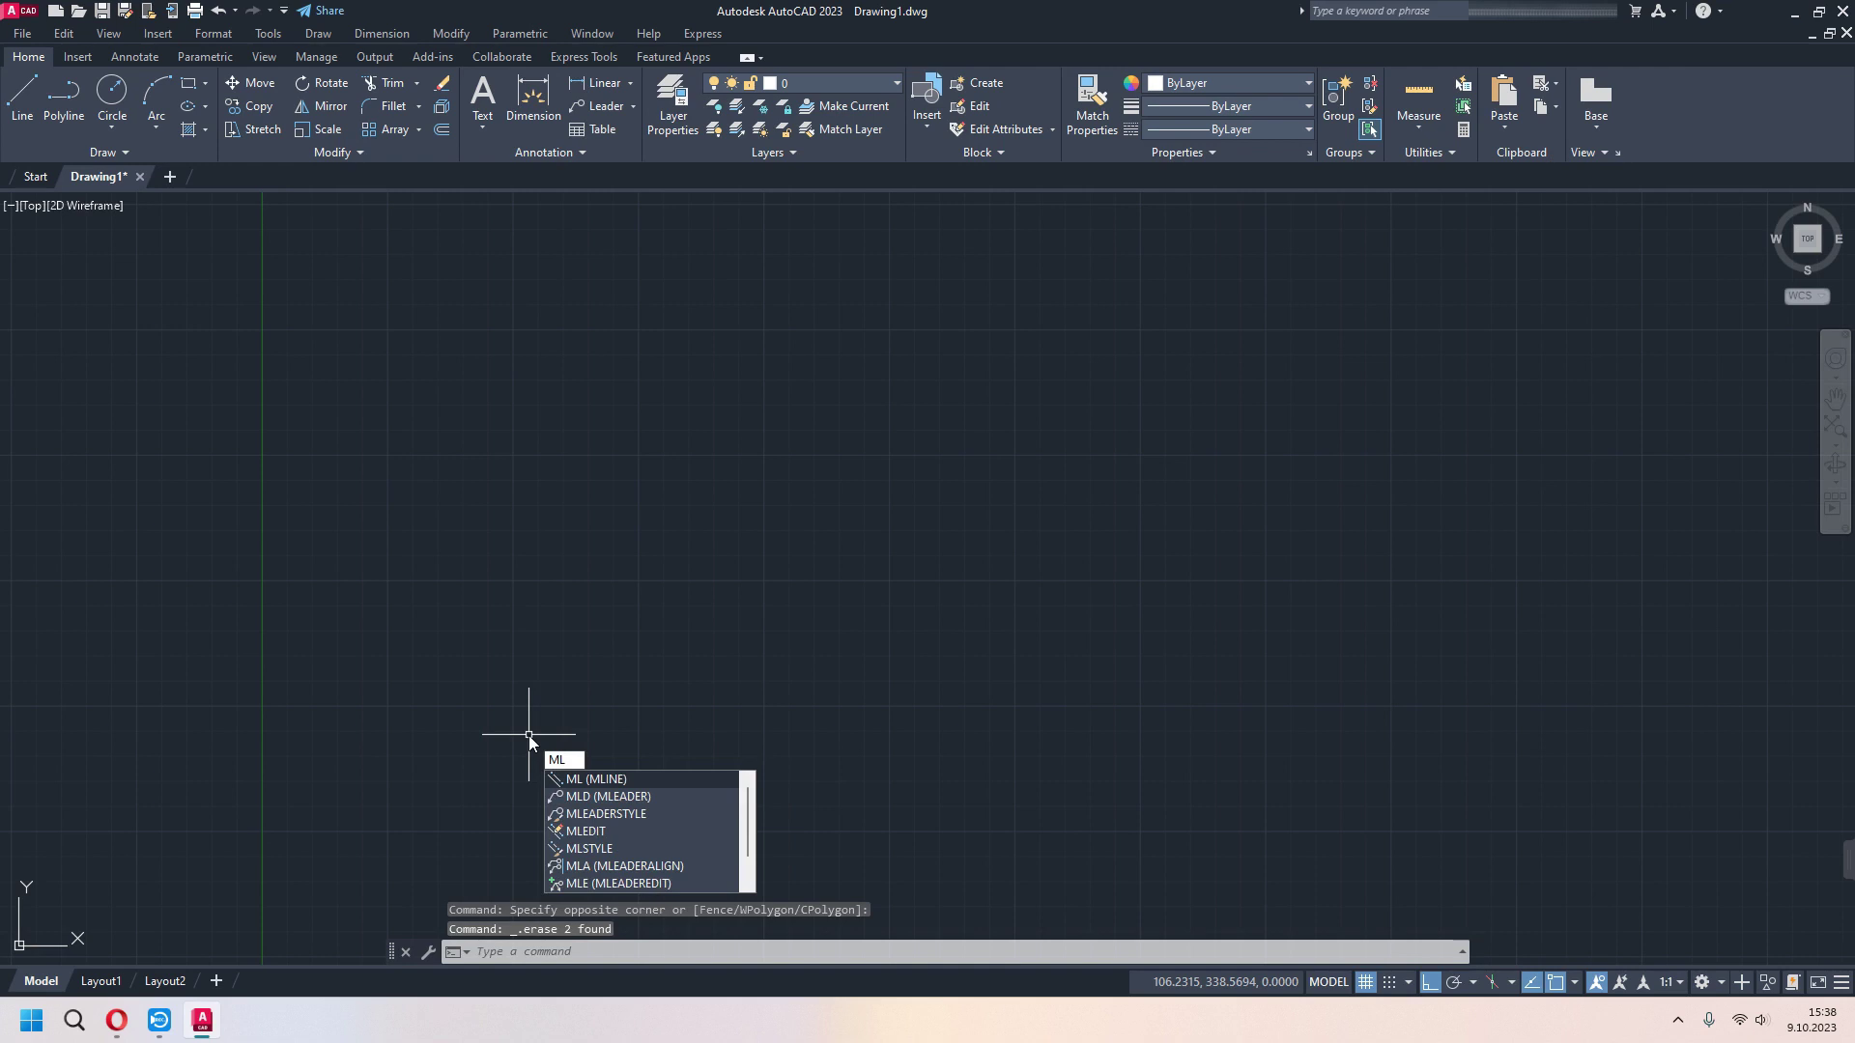
key("Return")
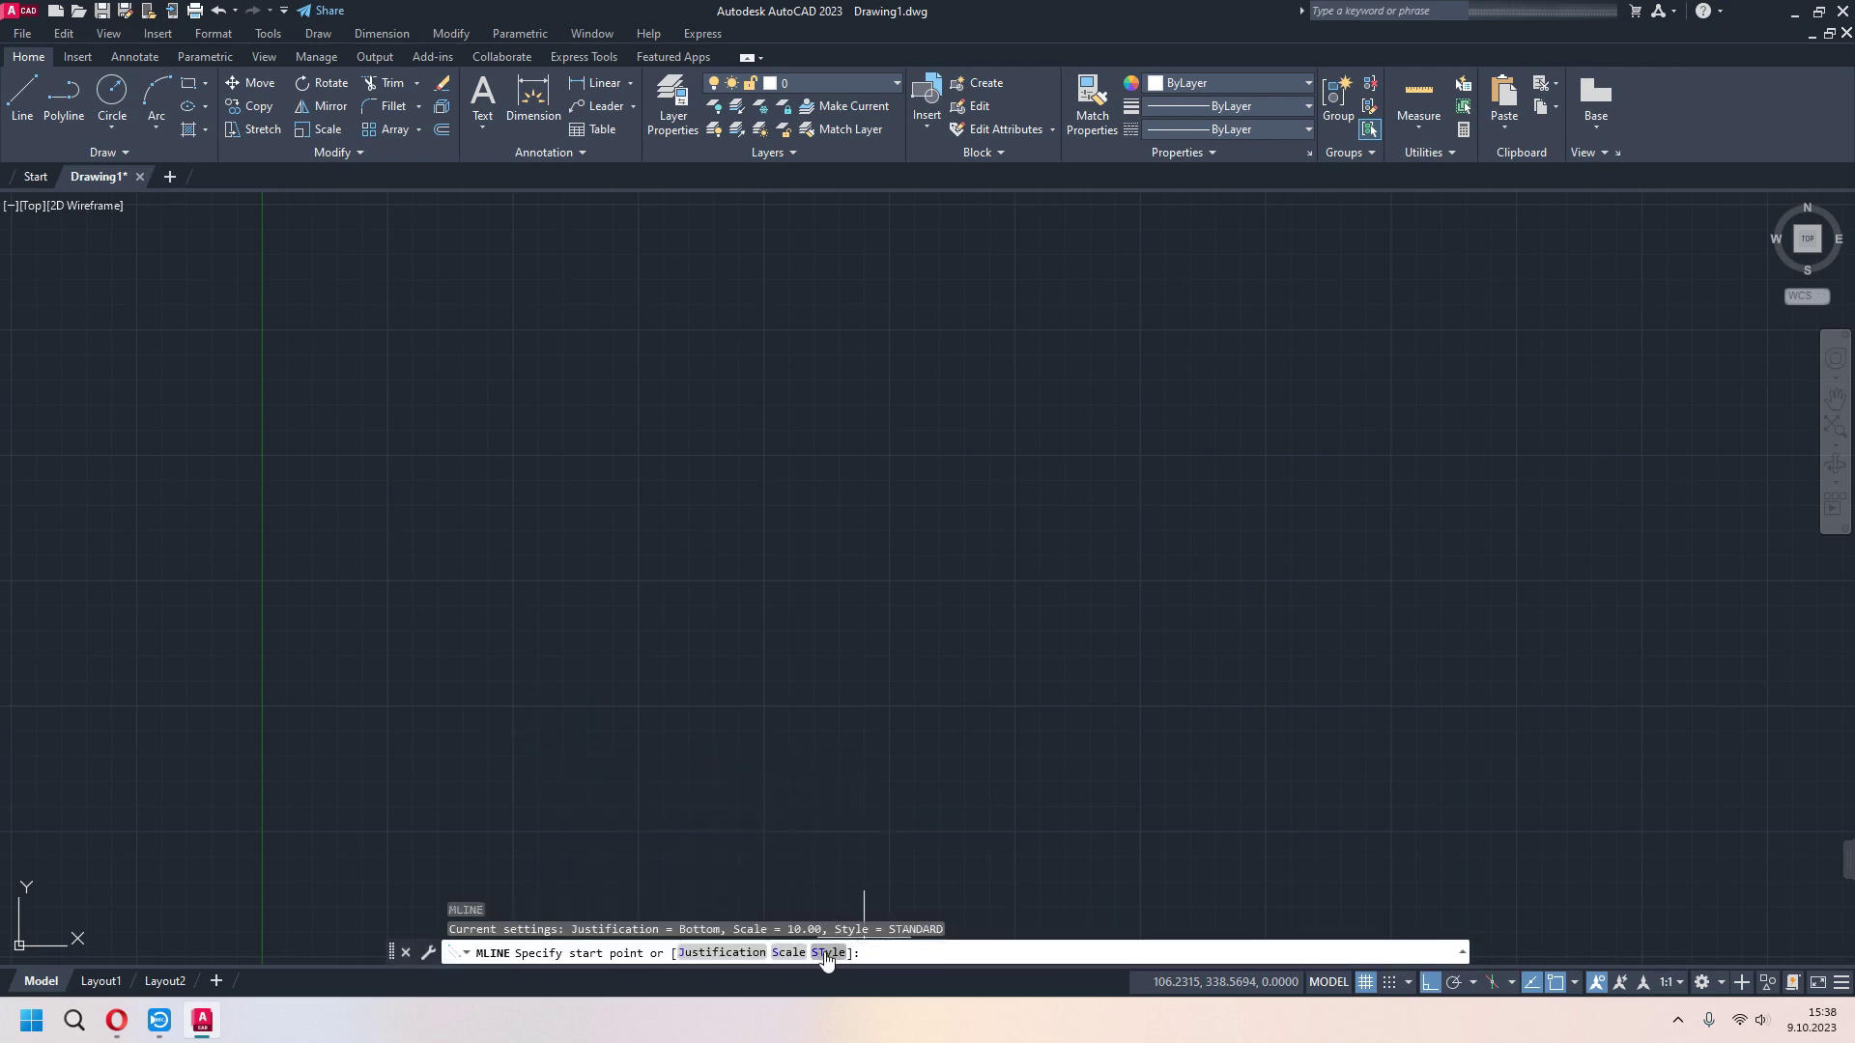
type("st")
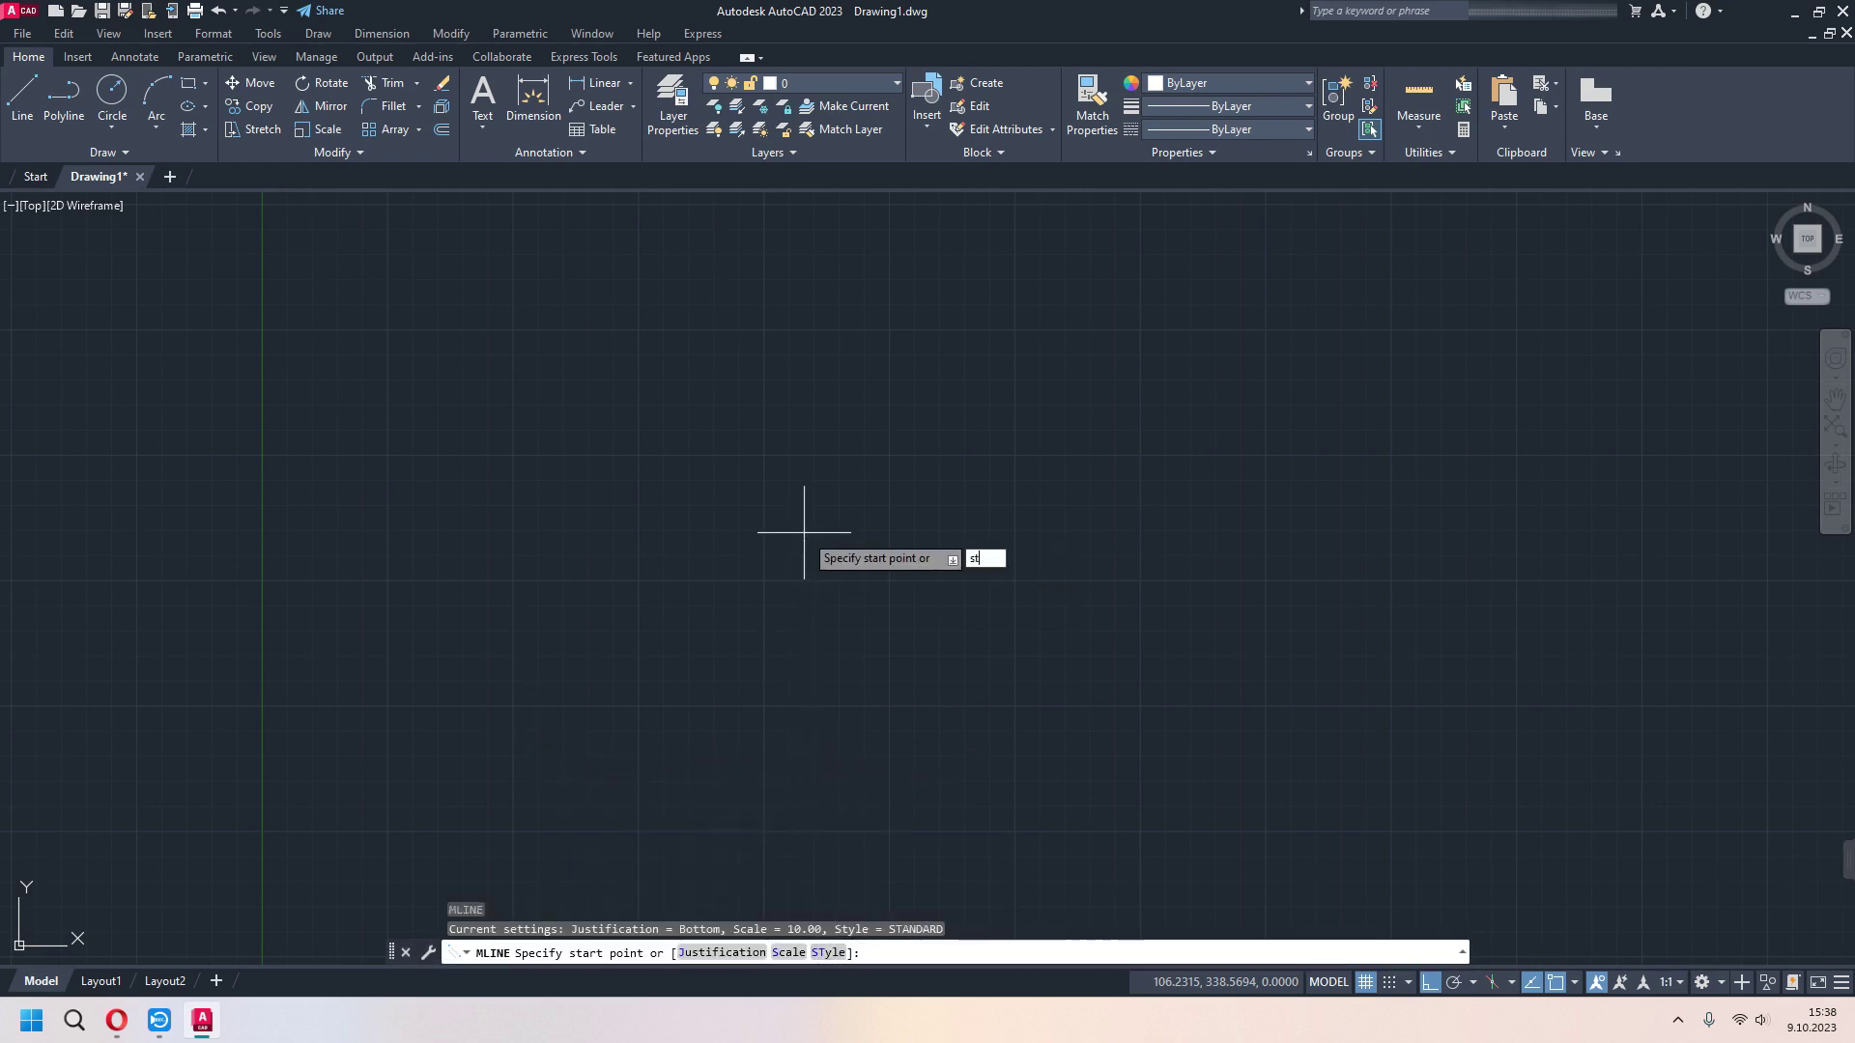
key("Return")
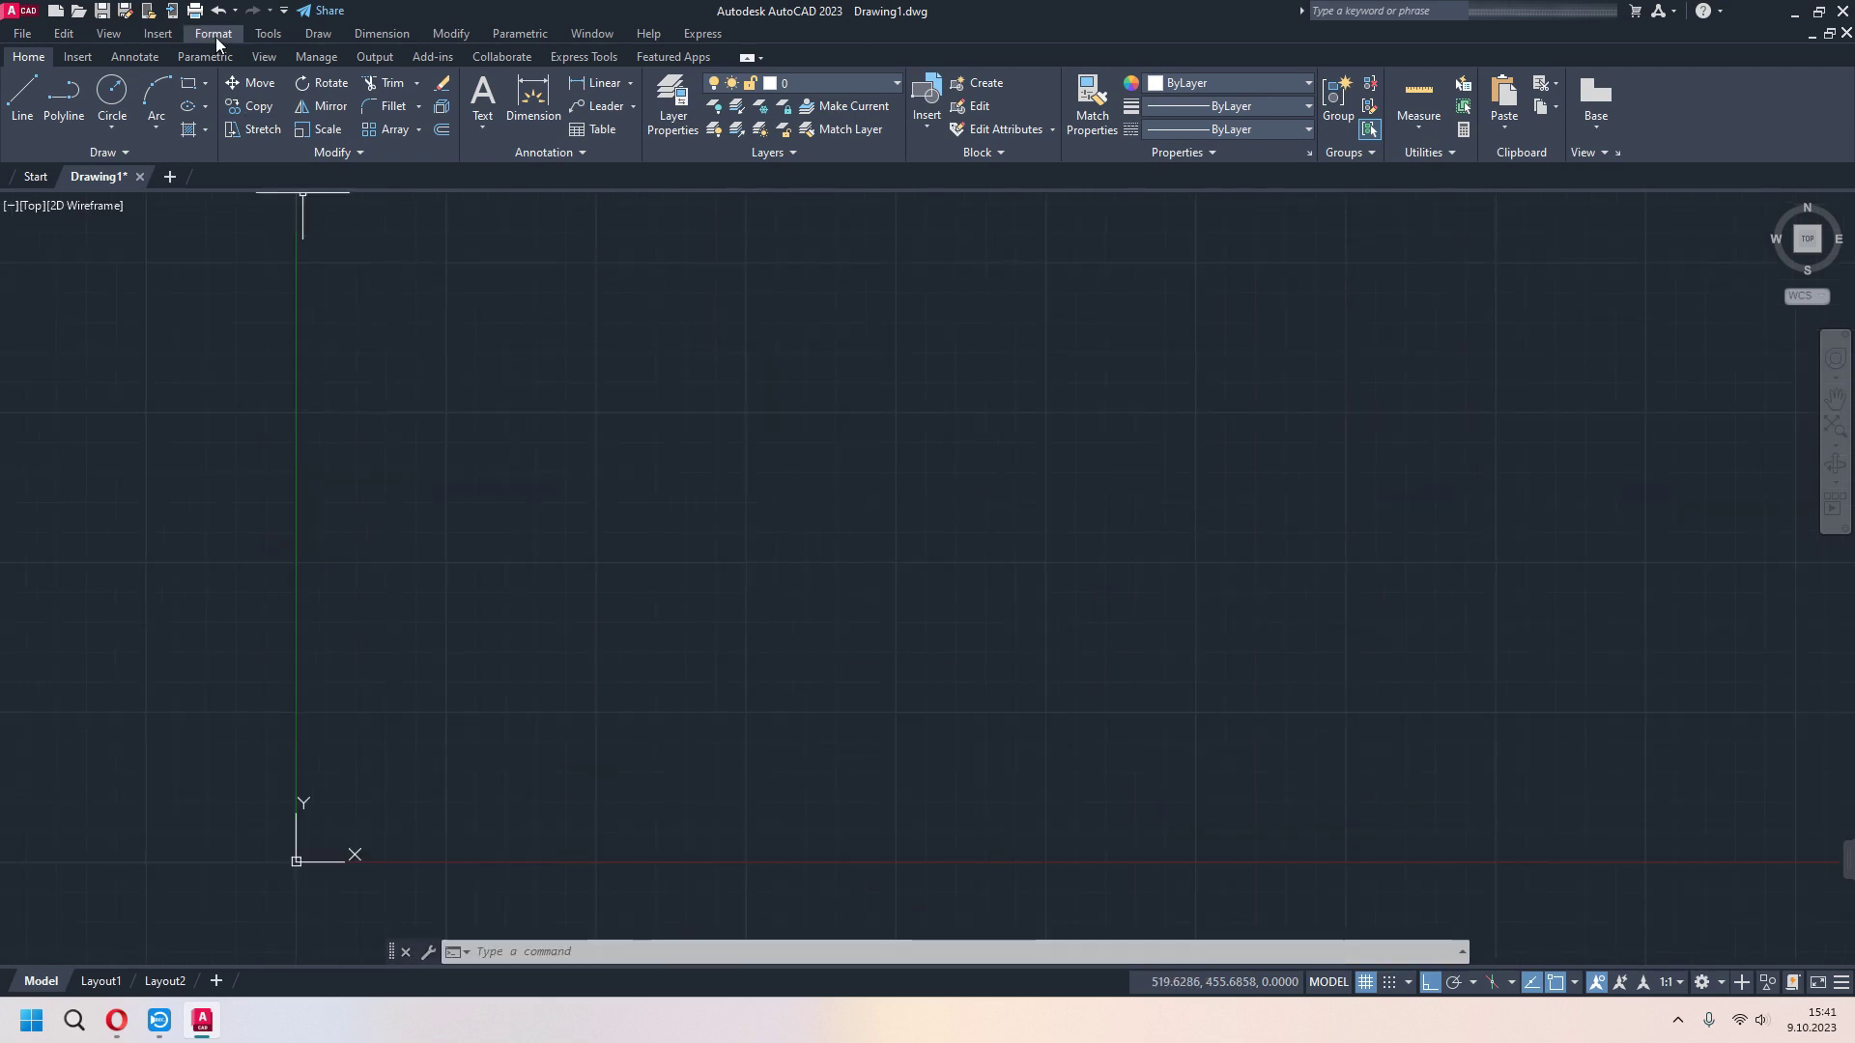
- Create a new multiline style named NONE from STANDARD in the Multiline Style manager
left_click(213, 34)
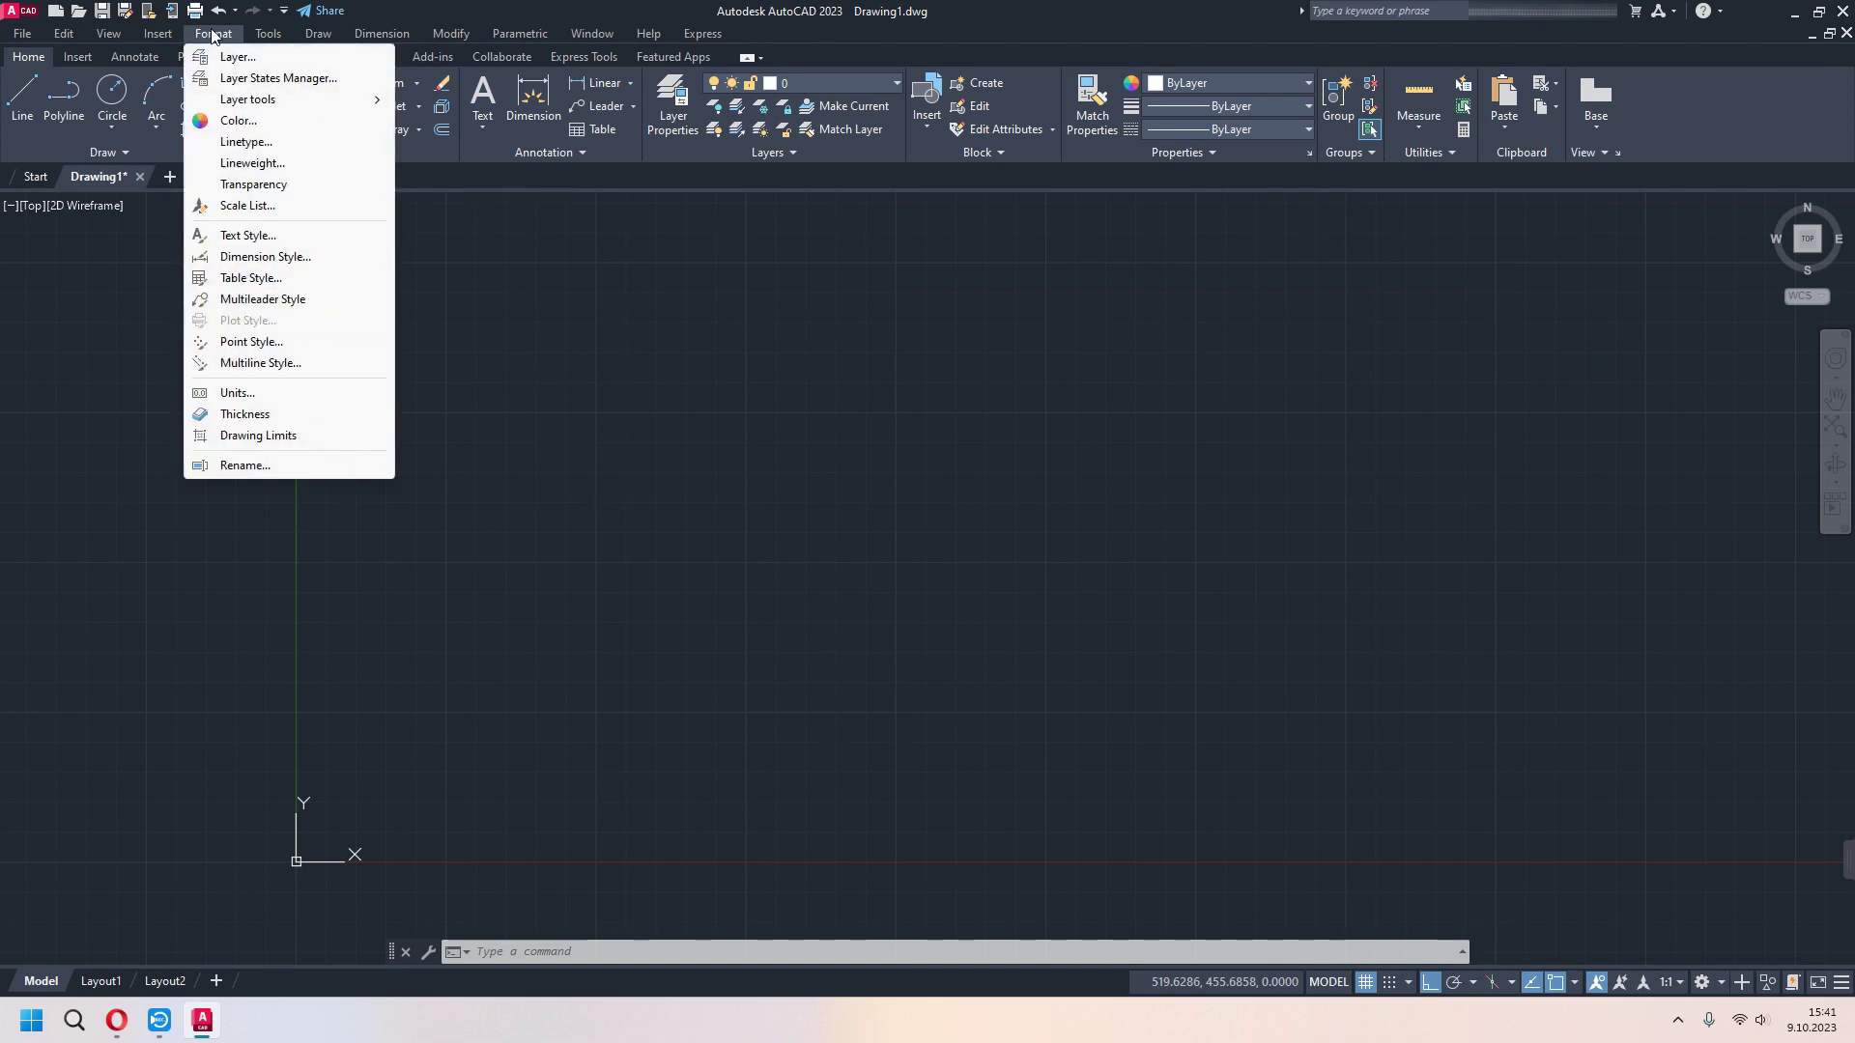
left_click(261, 363)
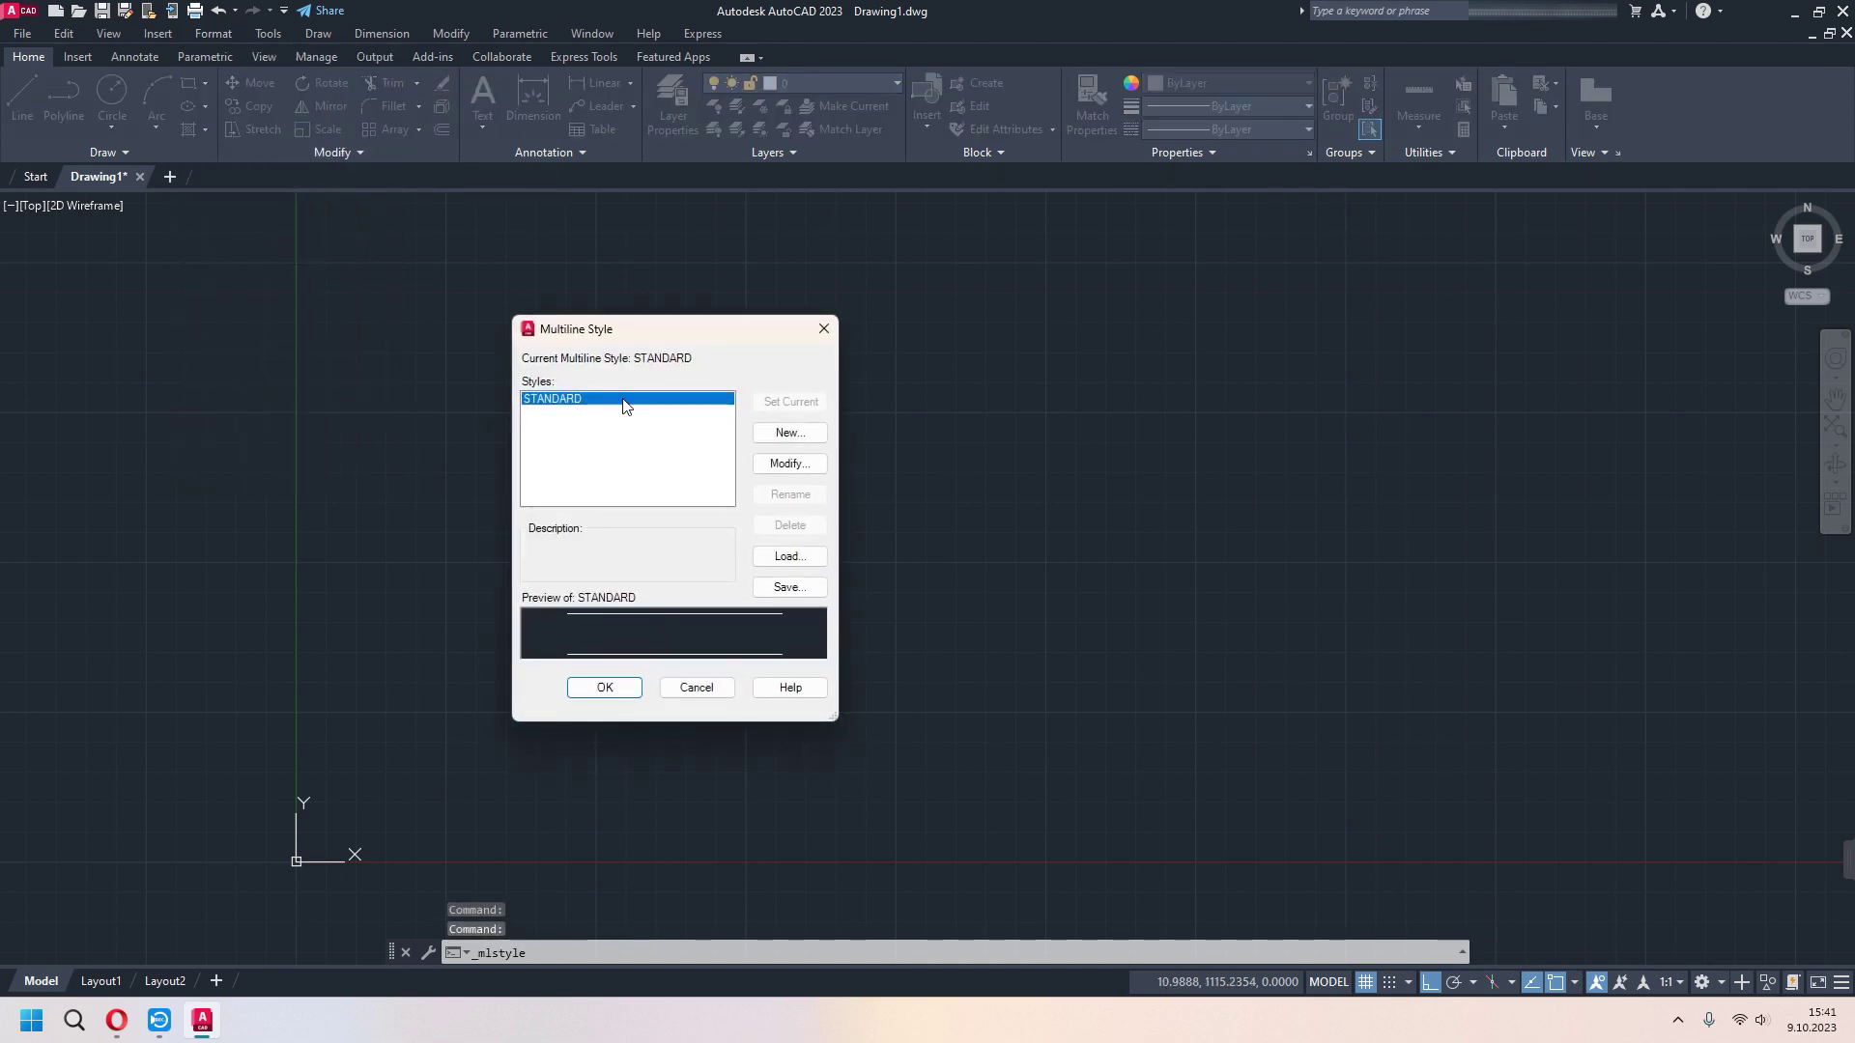
left_click_drag(734, 341, 657, 334)
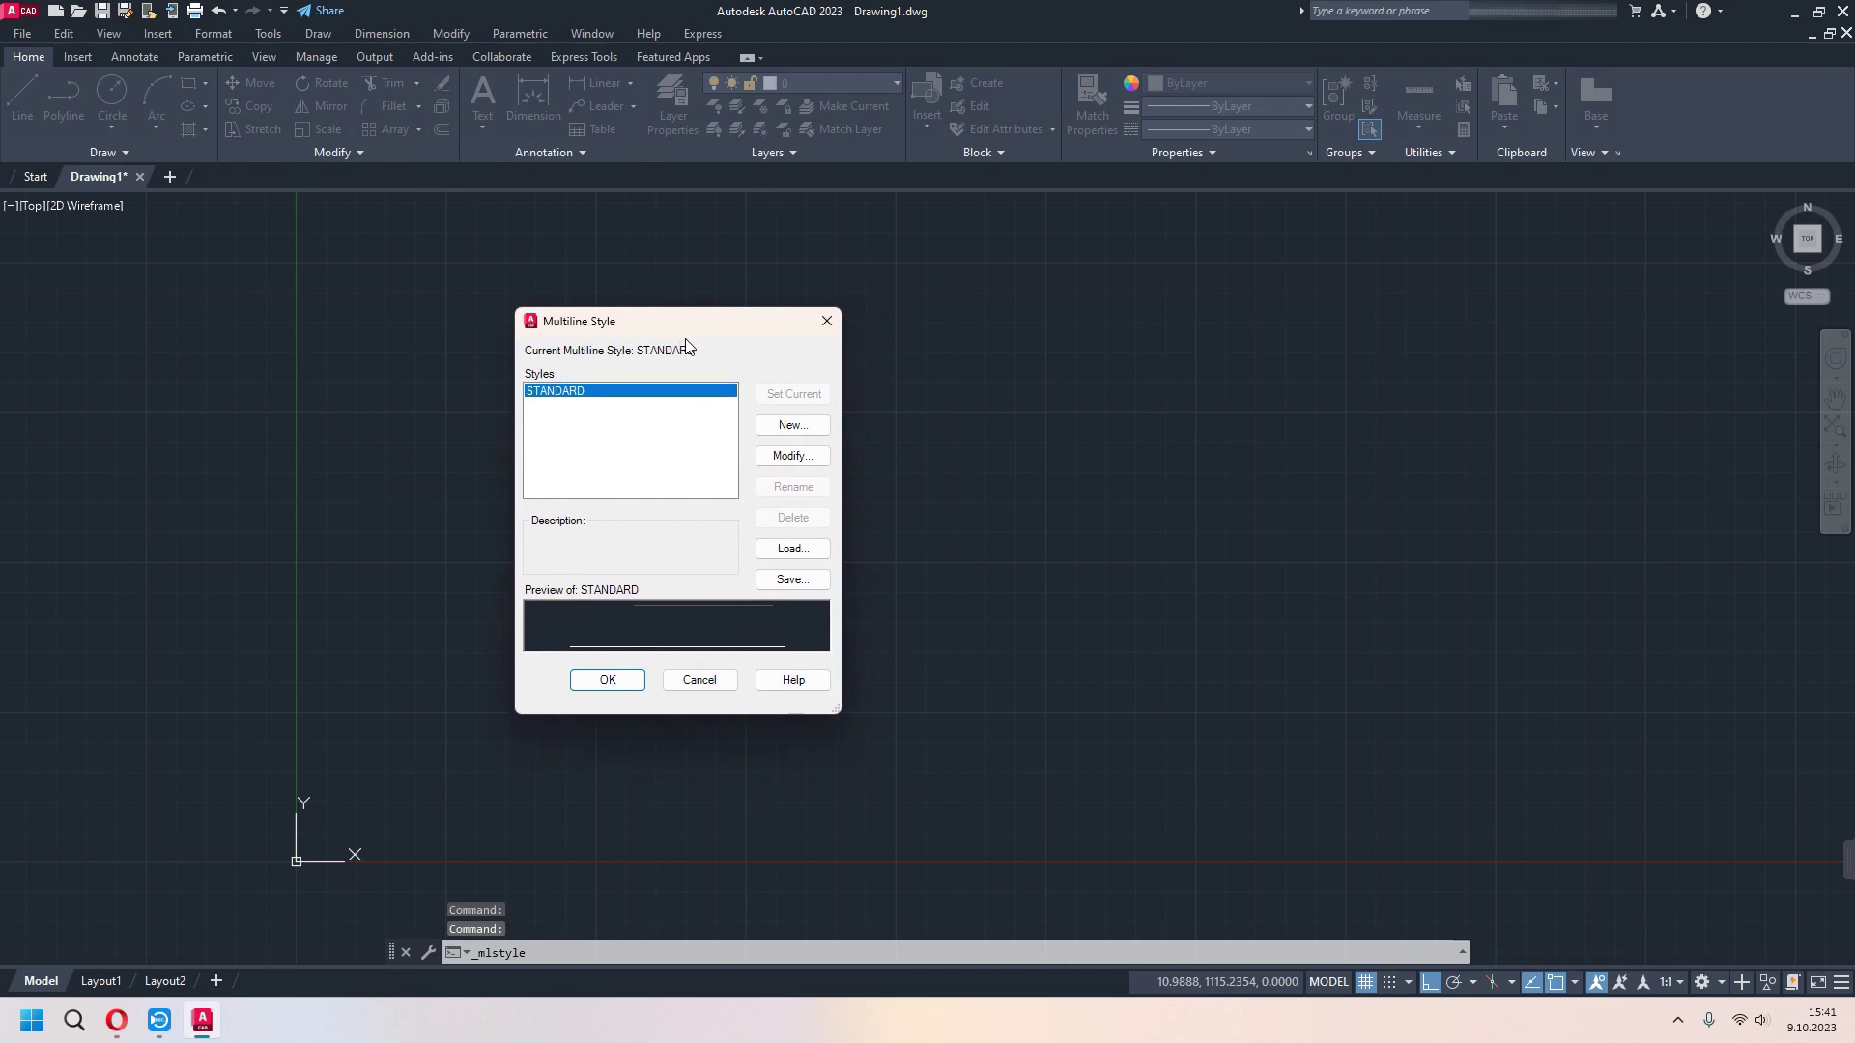
left_click(787, 425)
type("none")
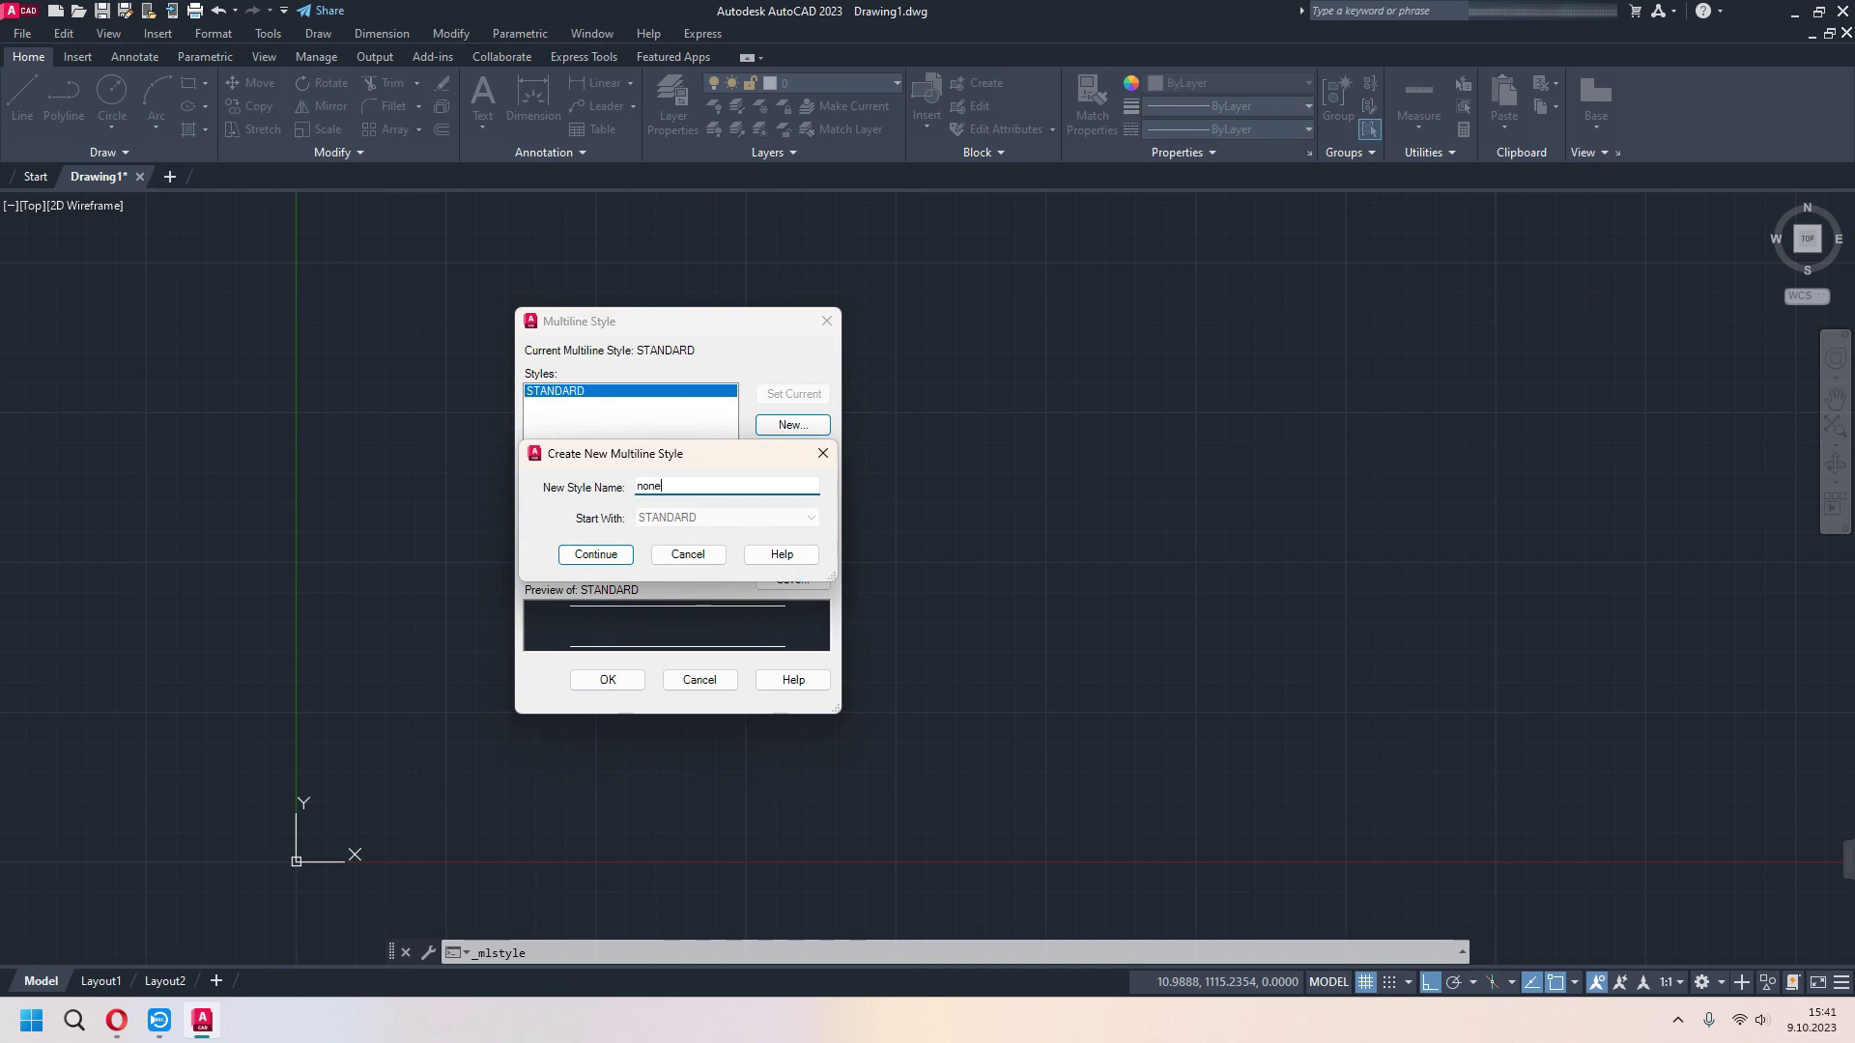
left_click(588, 556)
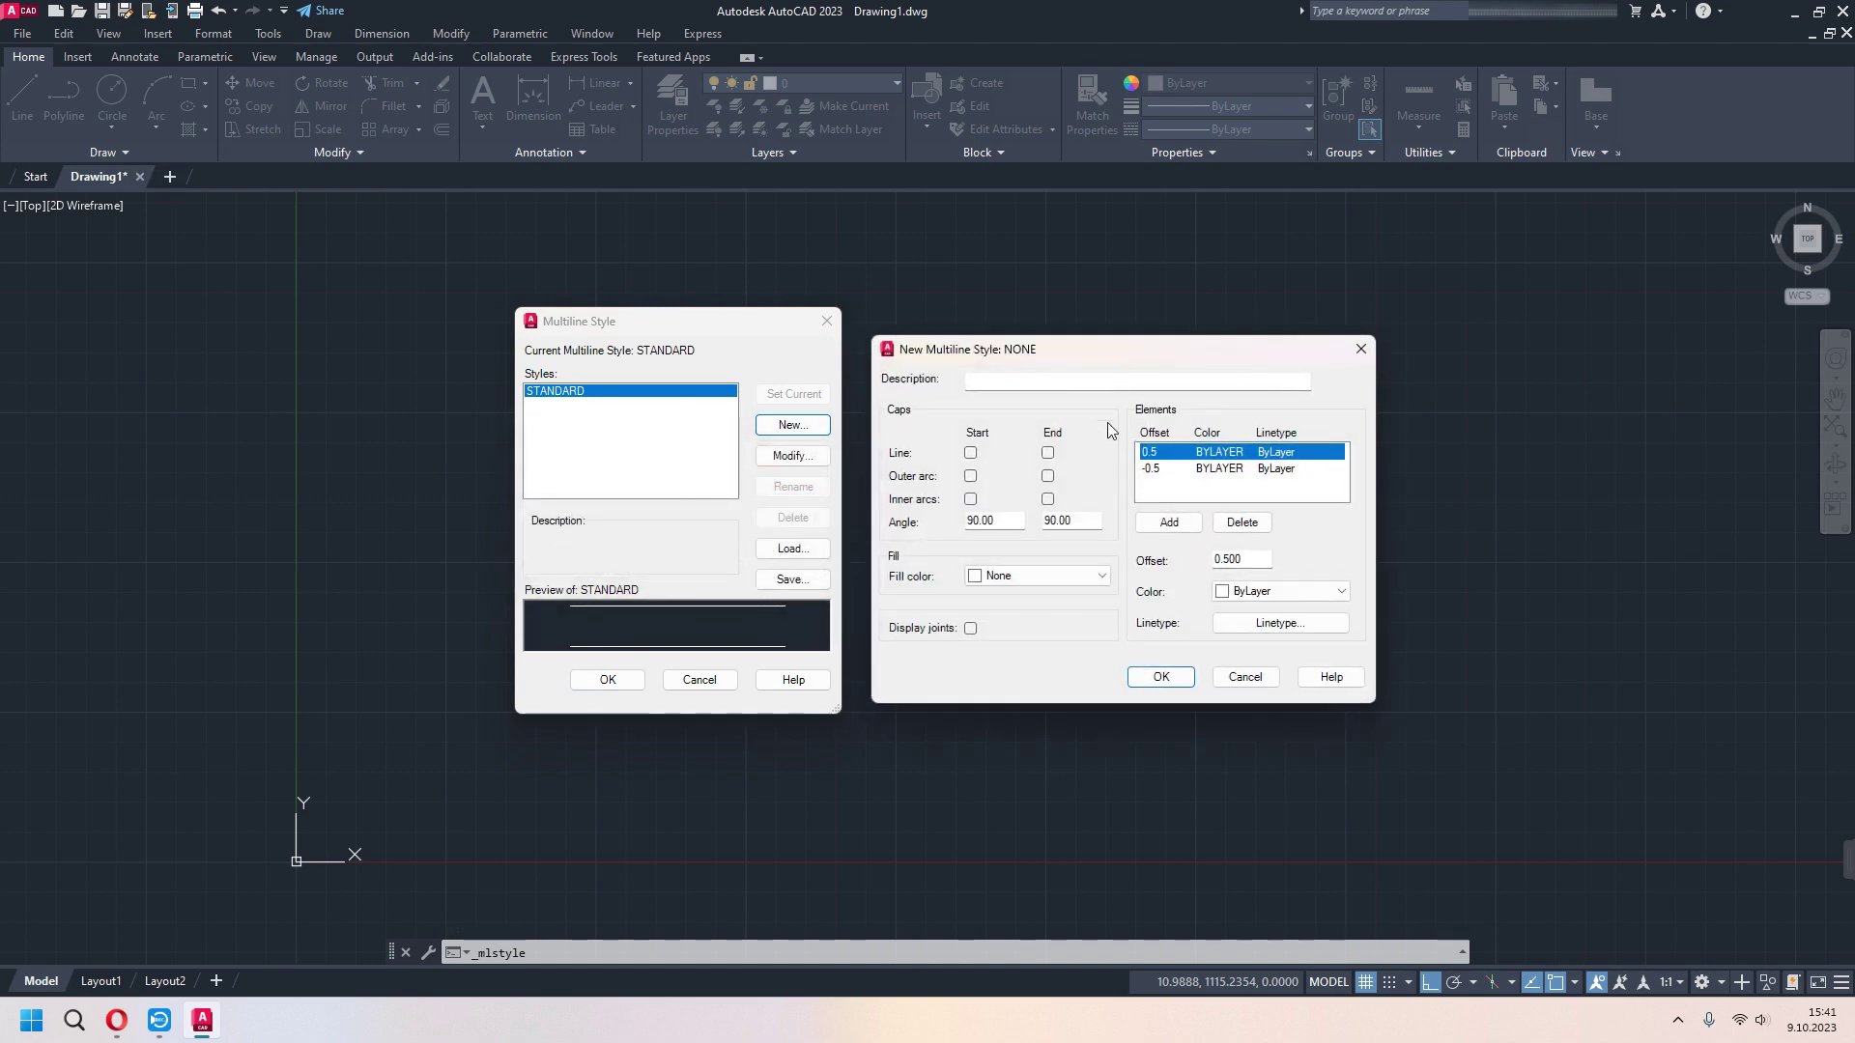
- Leave the Line and Outer arc caps unticked and add a line element at offset 0
left_click(971, 453)
left_click(1048, 453)
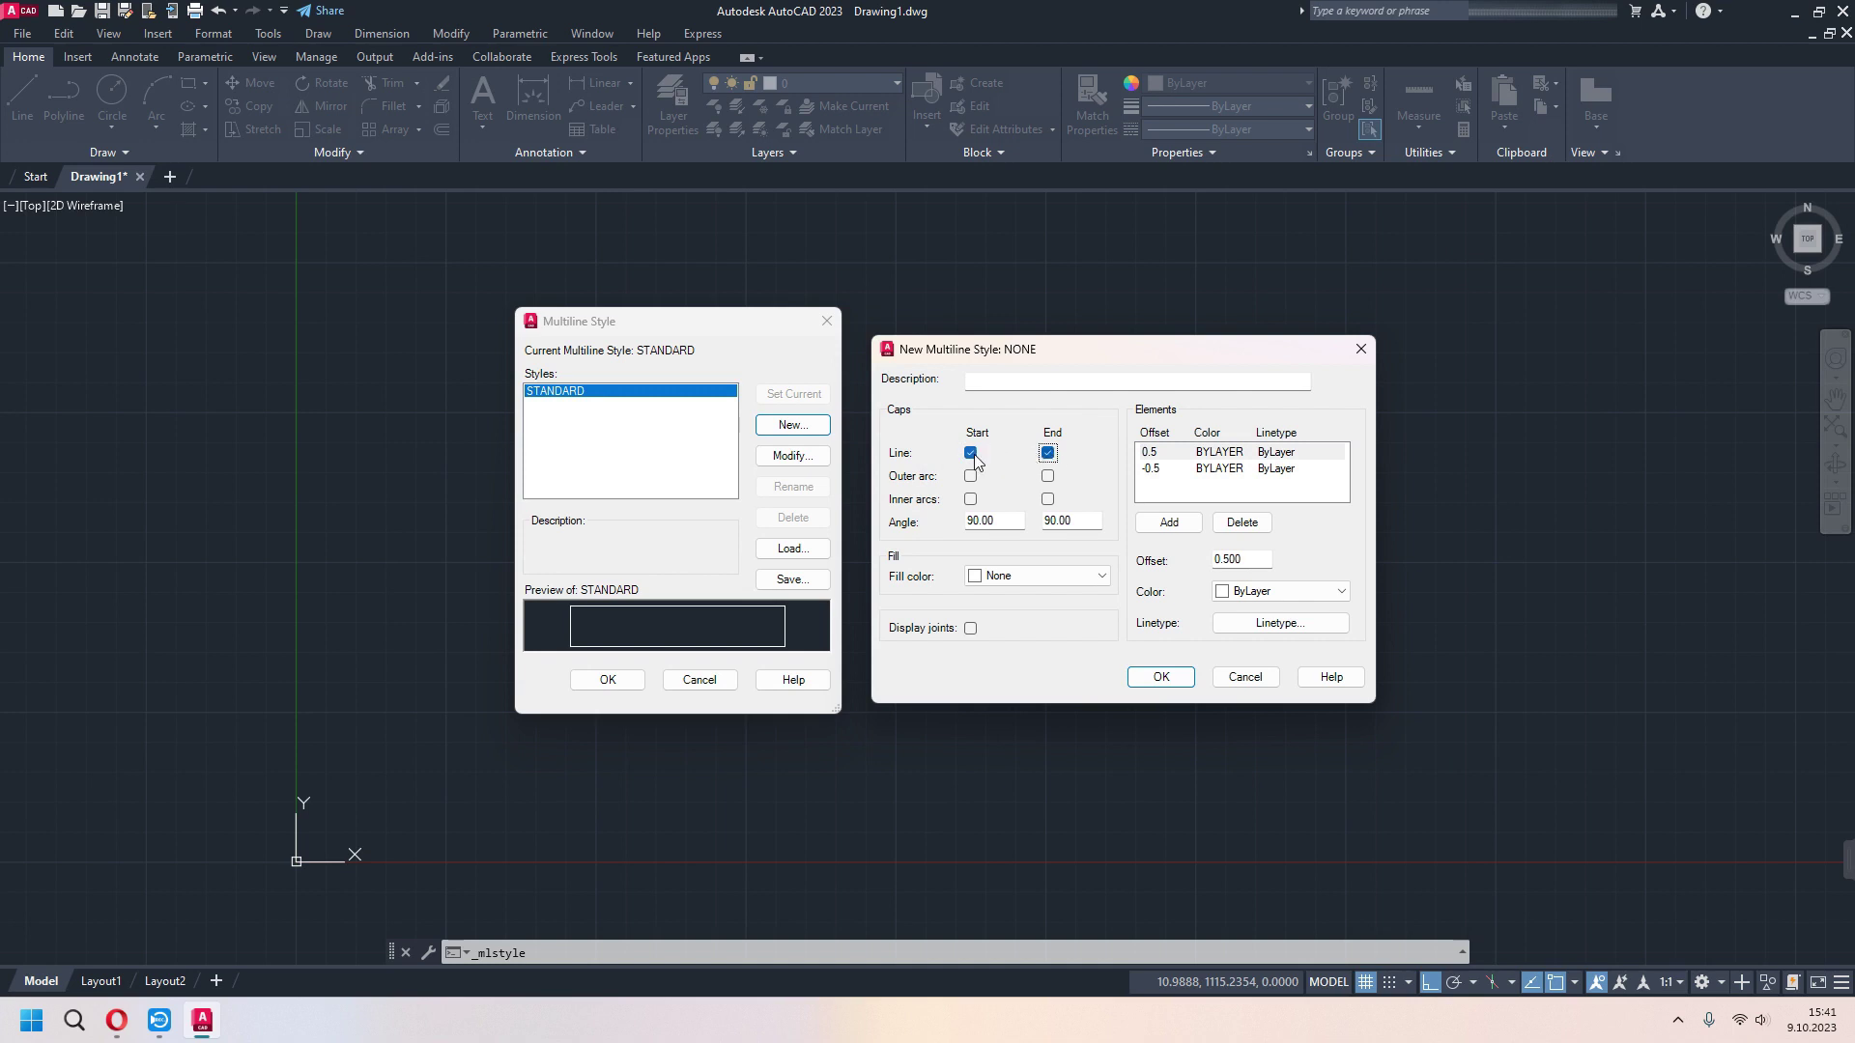
left_click(971, 453)
left_click(1047, 453)
left_click(971, 477)
left_click(1047, 477)
left_click(971, 476)
left_click(1048, 477)
left_click(1169, 523)
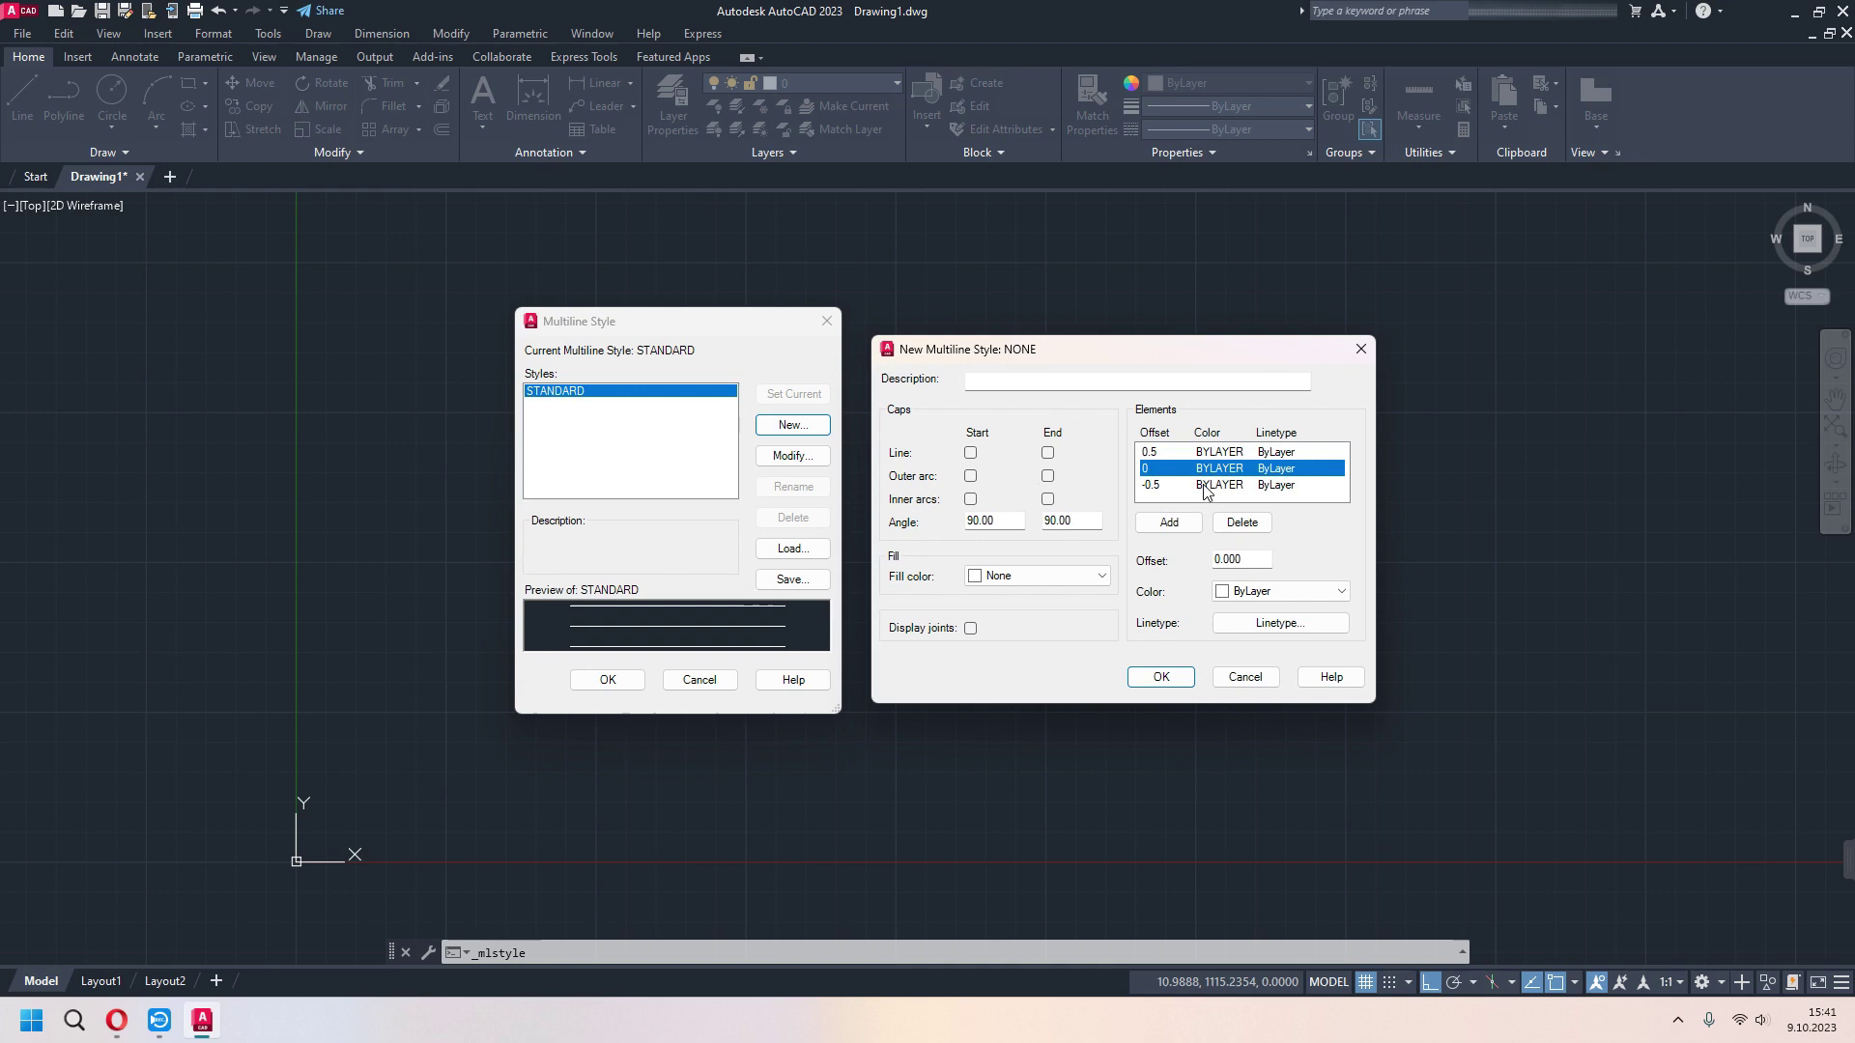
- Give the two new line elements offsets of 0.2 and -0.2
left_click_drag(1245, 559, 1205, 559)
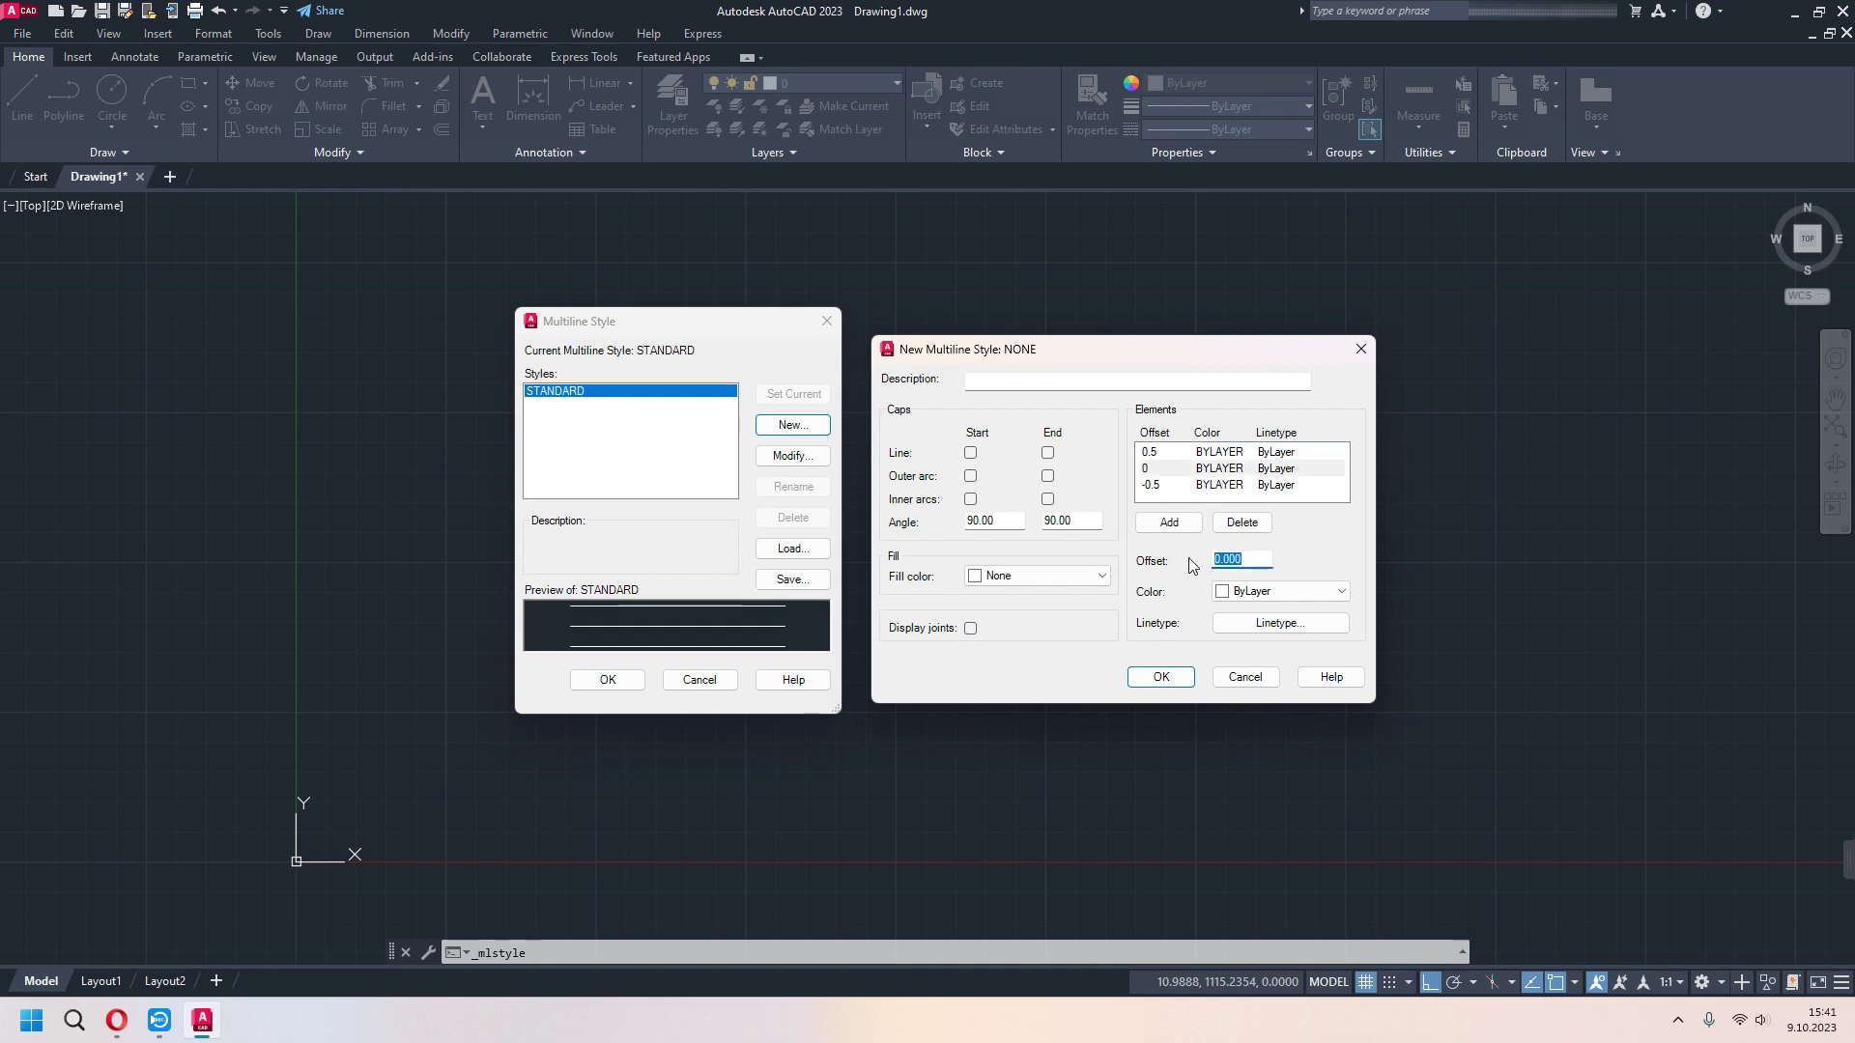
type("0.2")
left_click(1082, 519)
left_click(1251, 560)
left_click(1168, 522)
left_click(1263, 480)
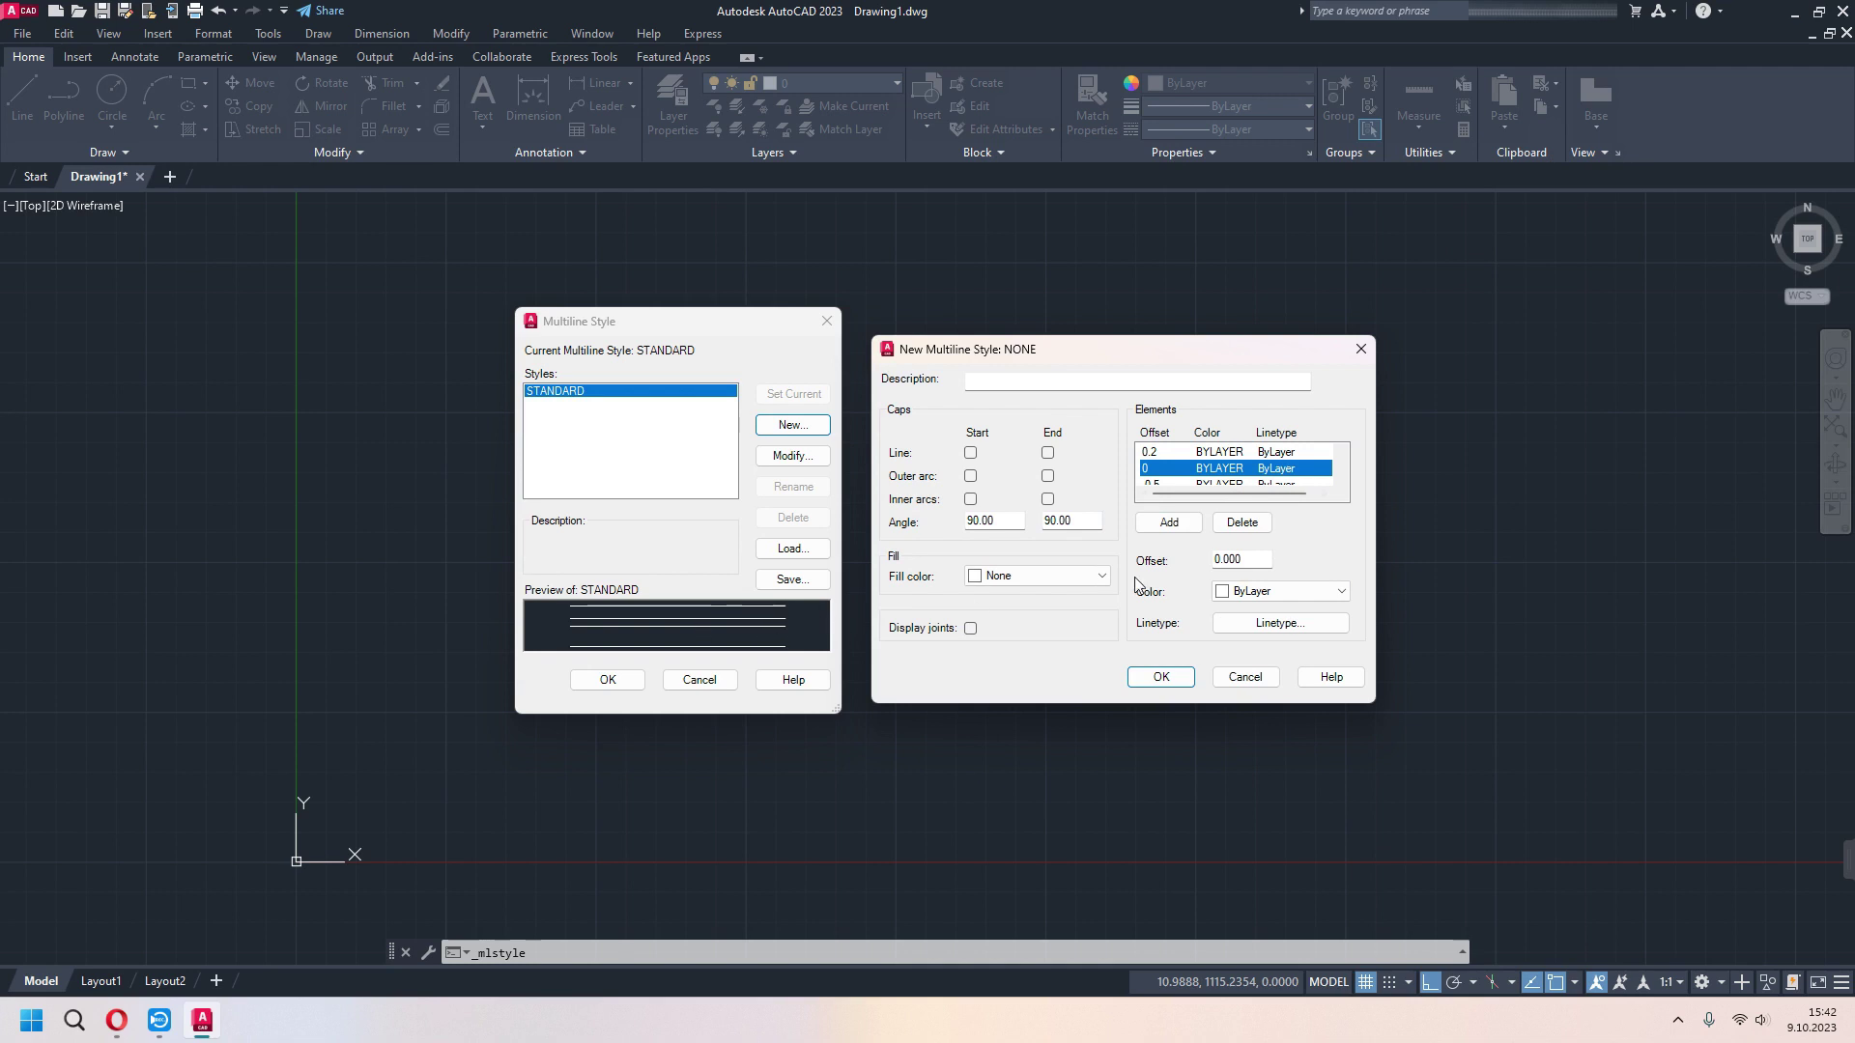
left_click_drag(1258, 558, 1179, 561)
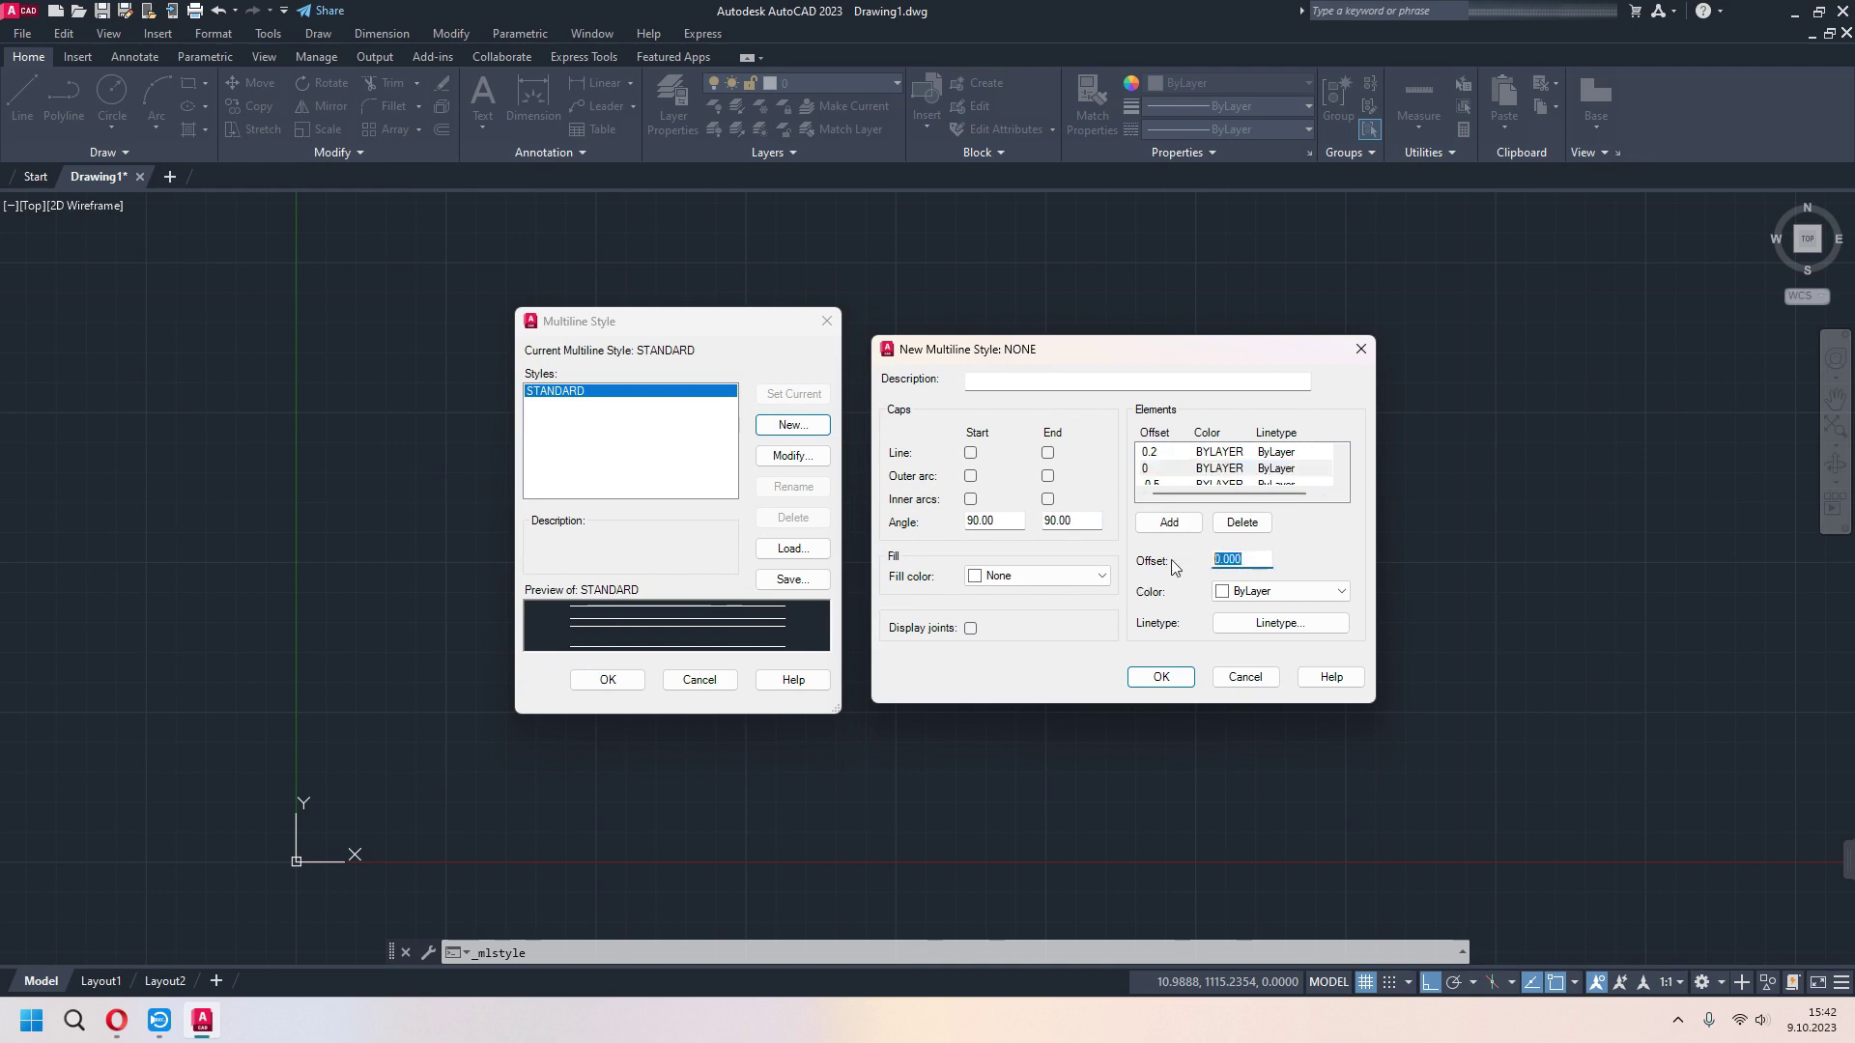
type("-0.2")
left_click(1070, 522)
left_click(1258, 560)
- Turn on the inner arc and outer arc caps at both ends, then save the style
left_click(970, 500)
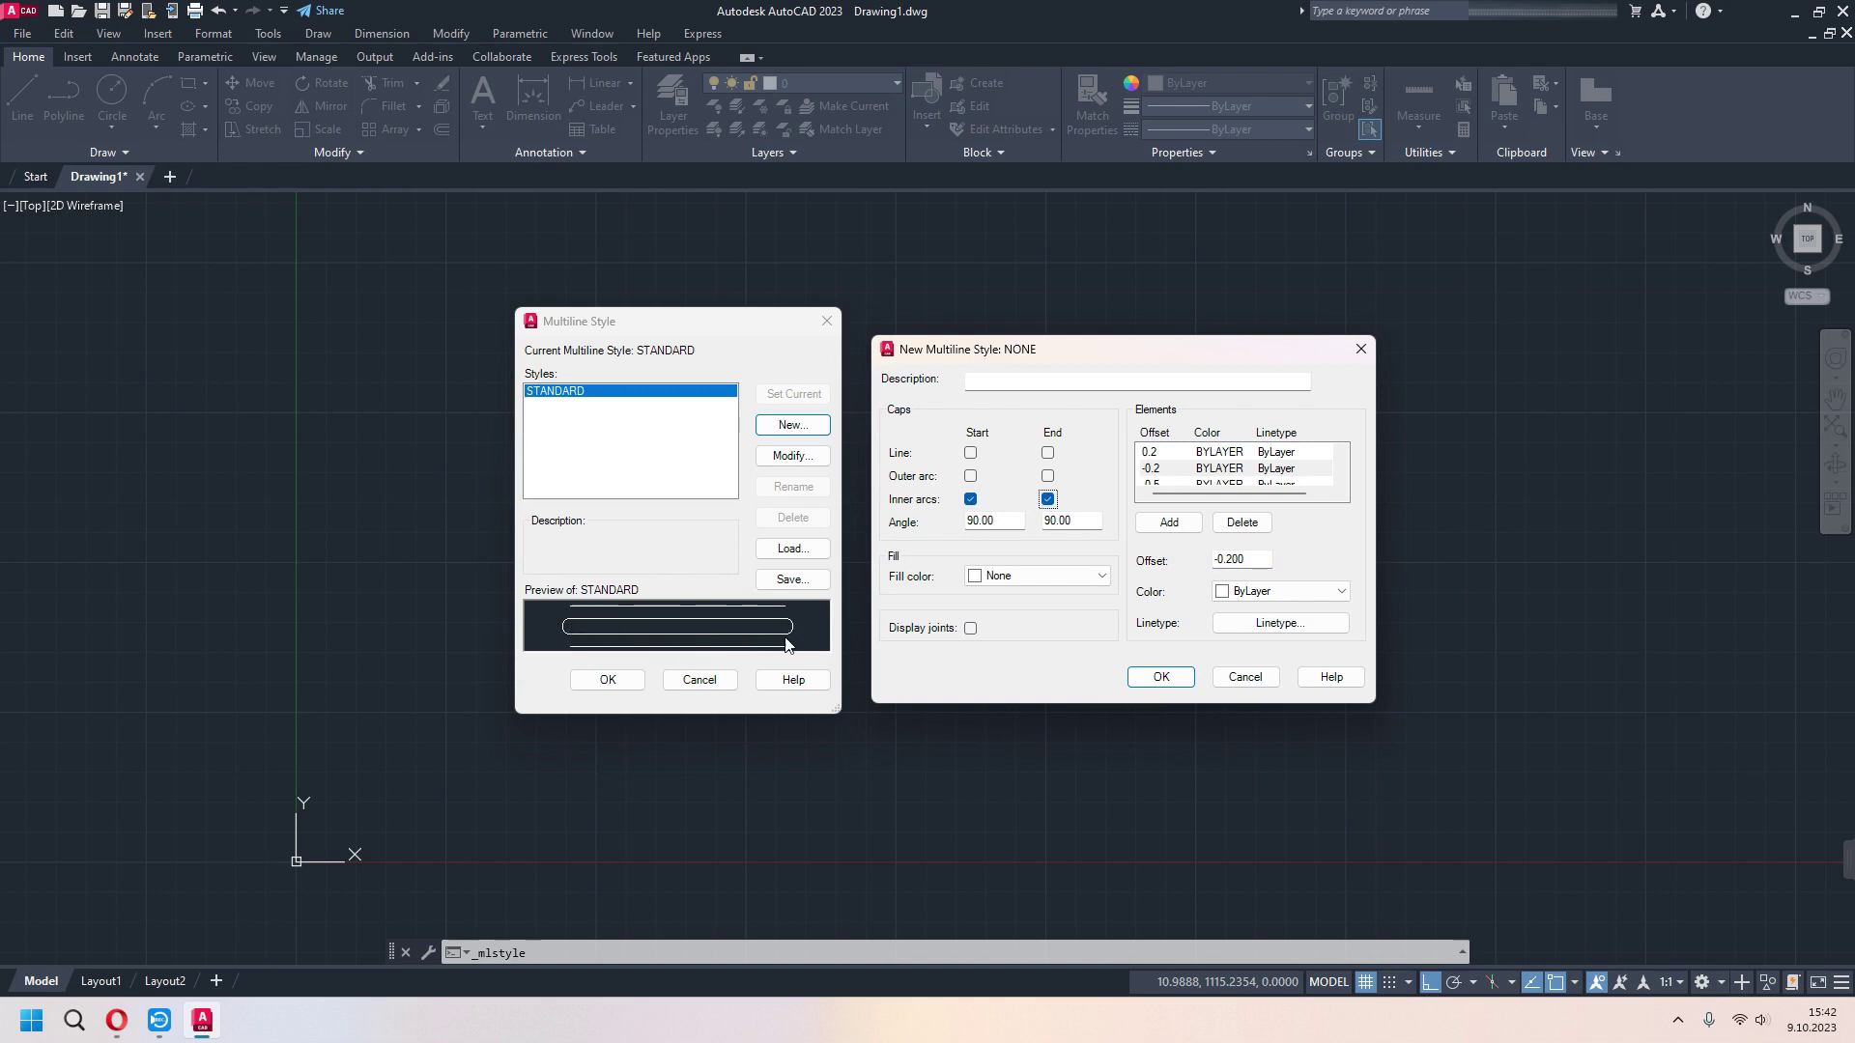
left_click(970, 477)
left_click(1047, 476)
left_click(1159, 679)
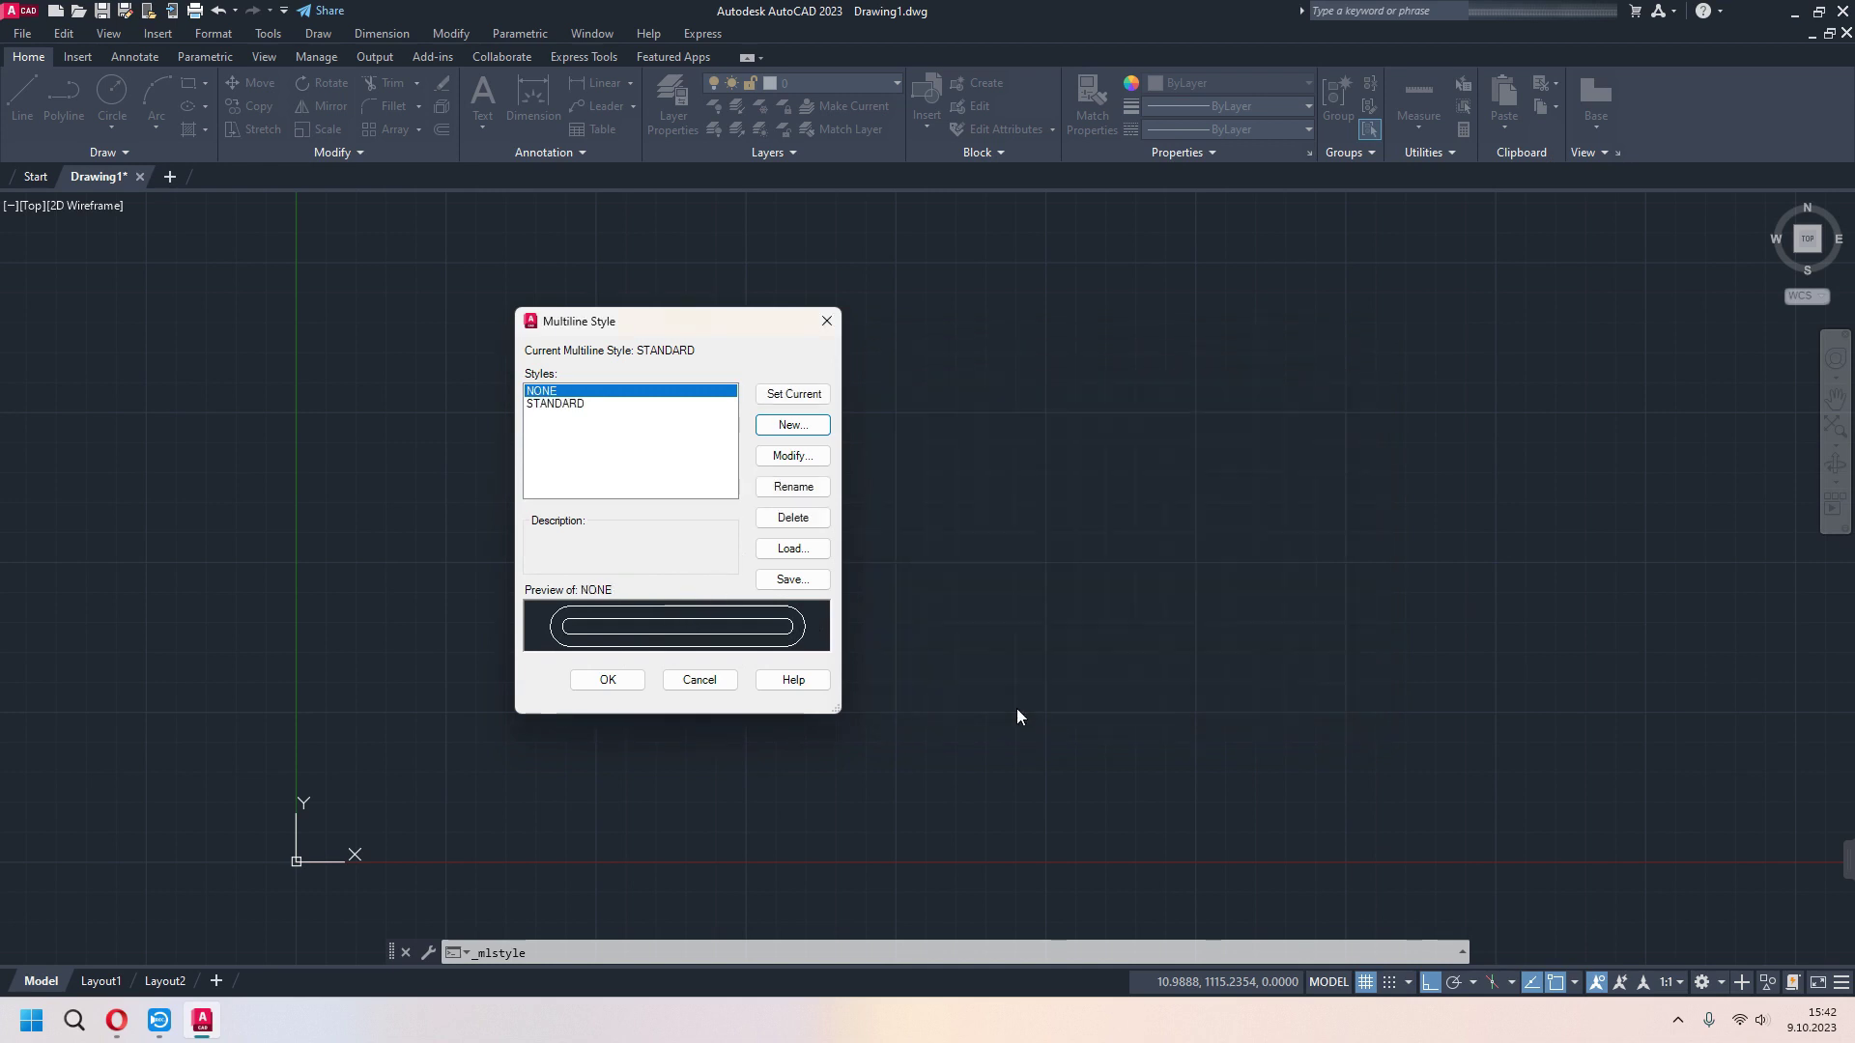
- Draw a horizontal multiline using the NONE style
left_click(609, 682)
type("ml")
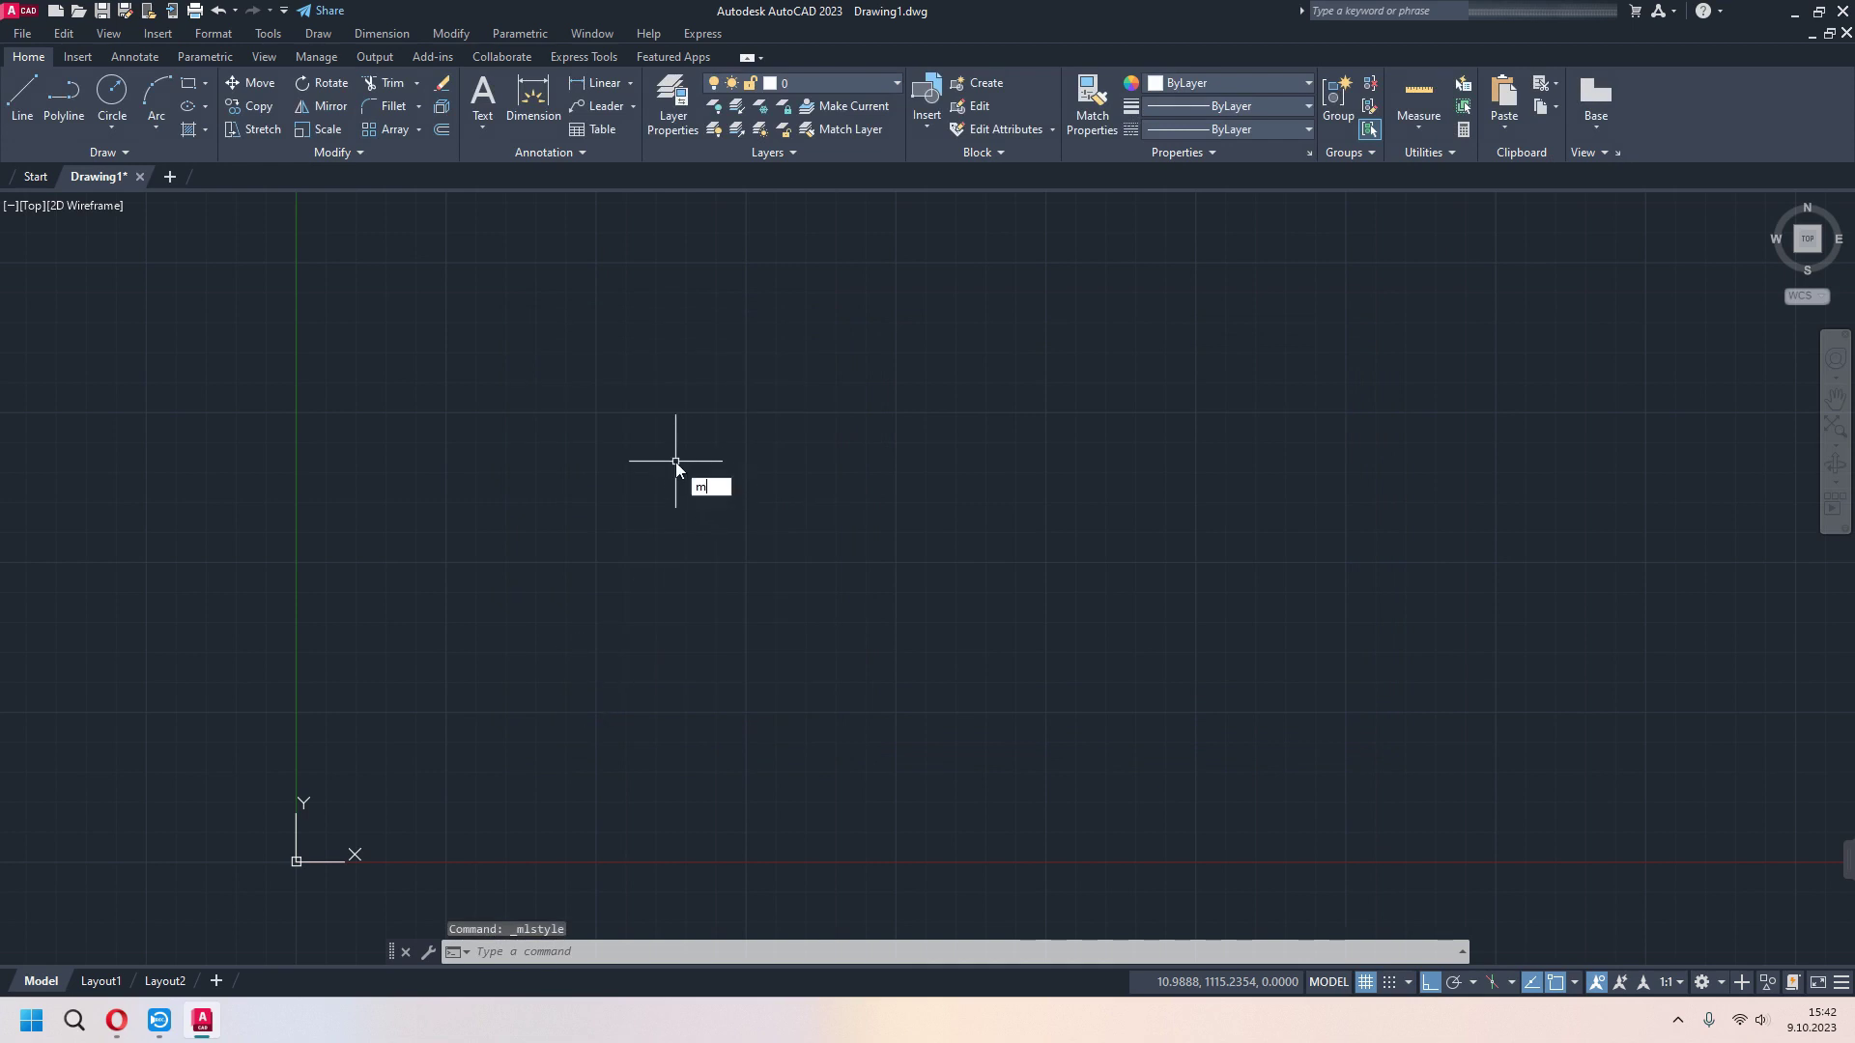
key("Return")
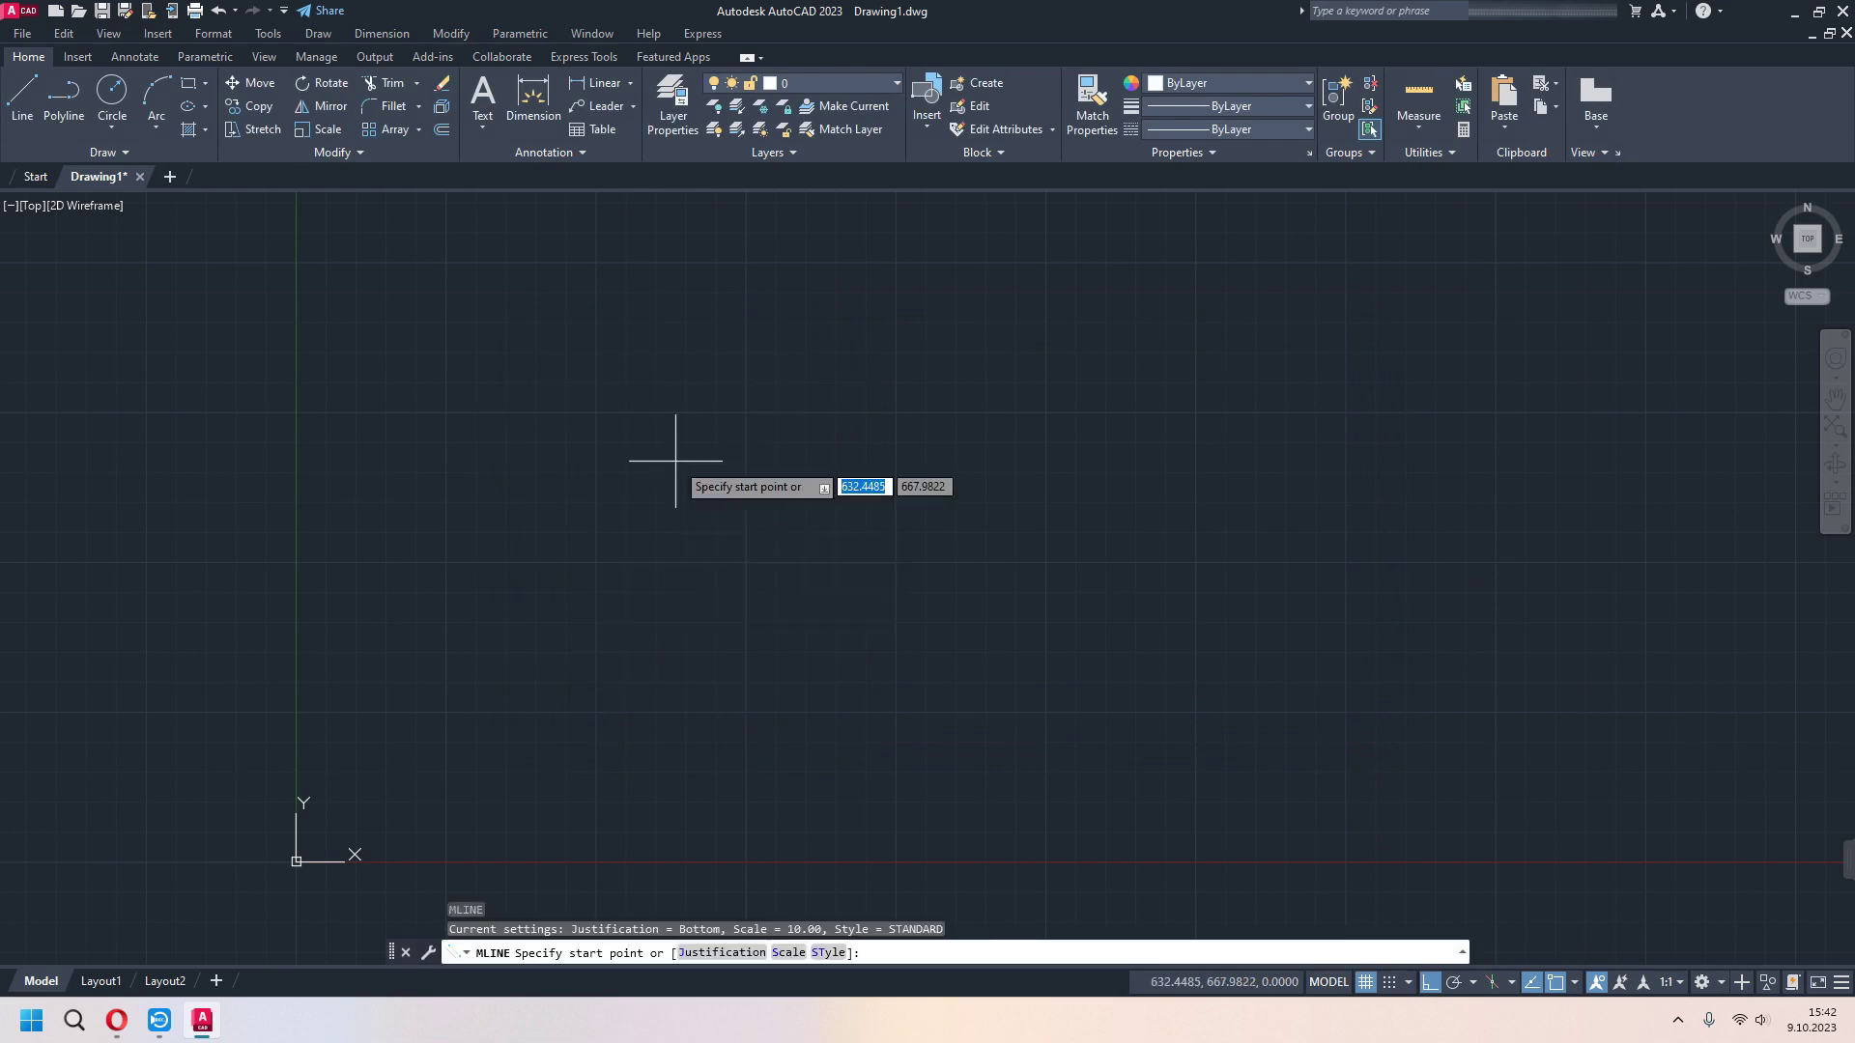
type("st")
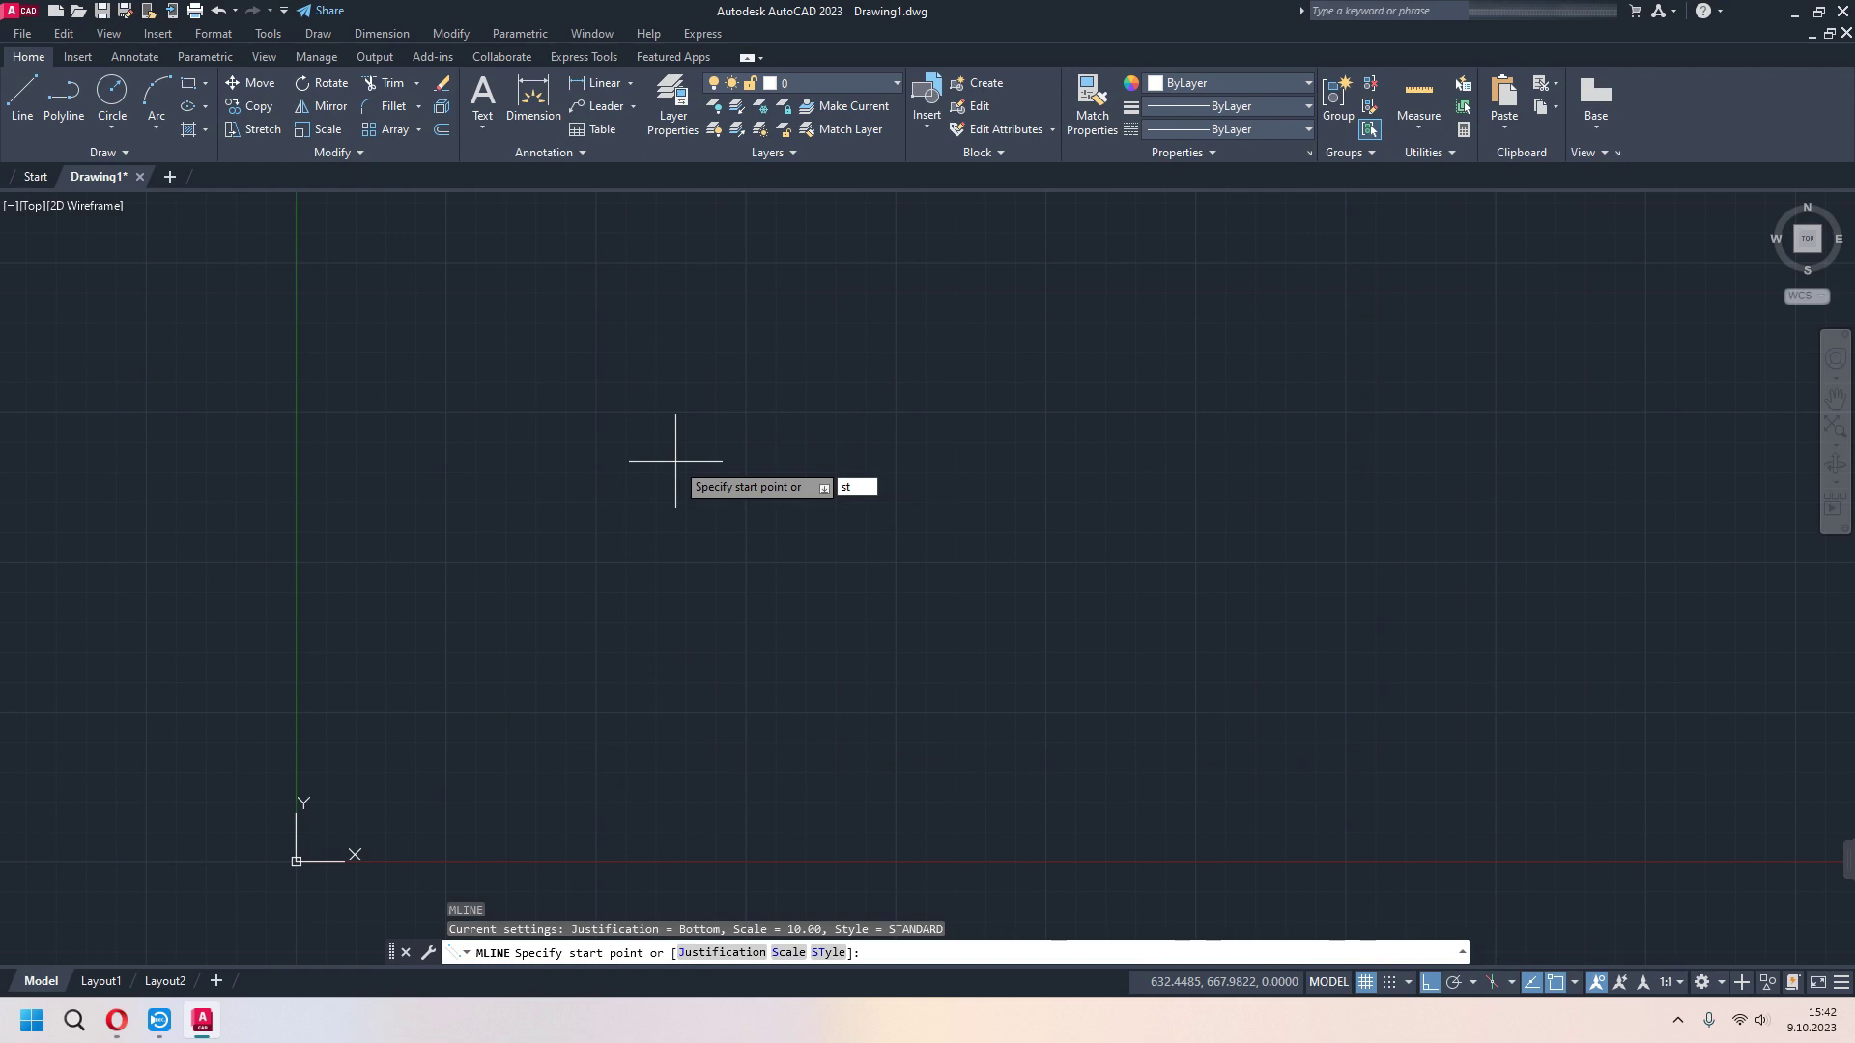
key("Return")
type("none")
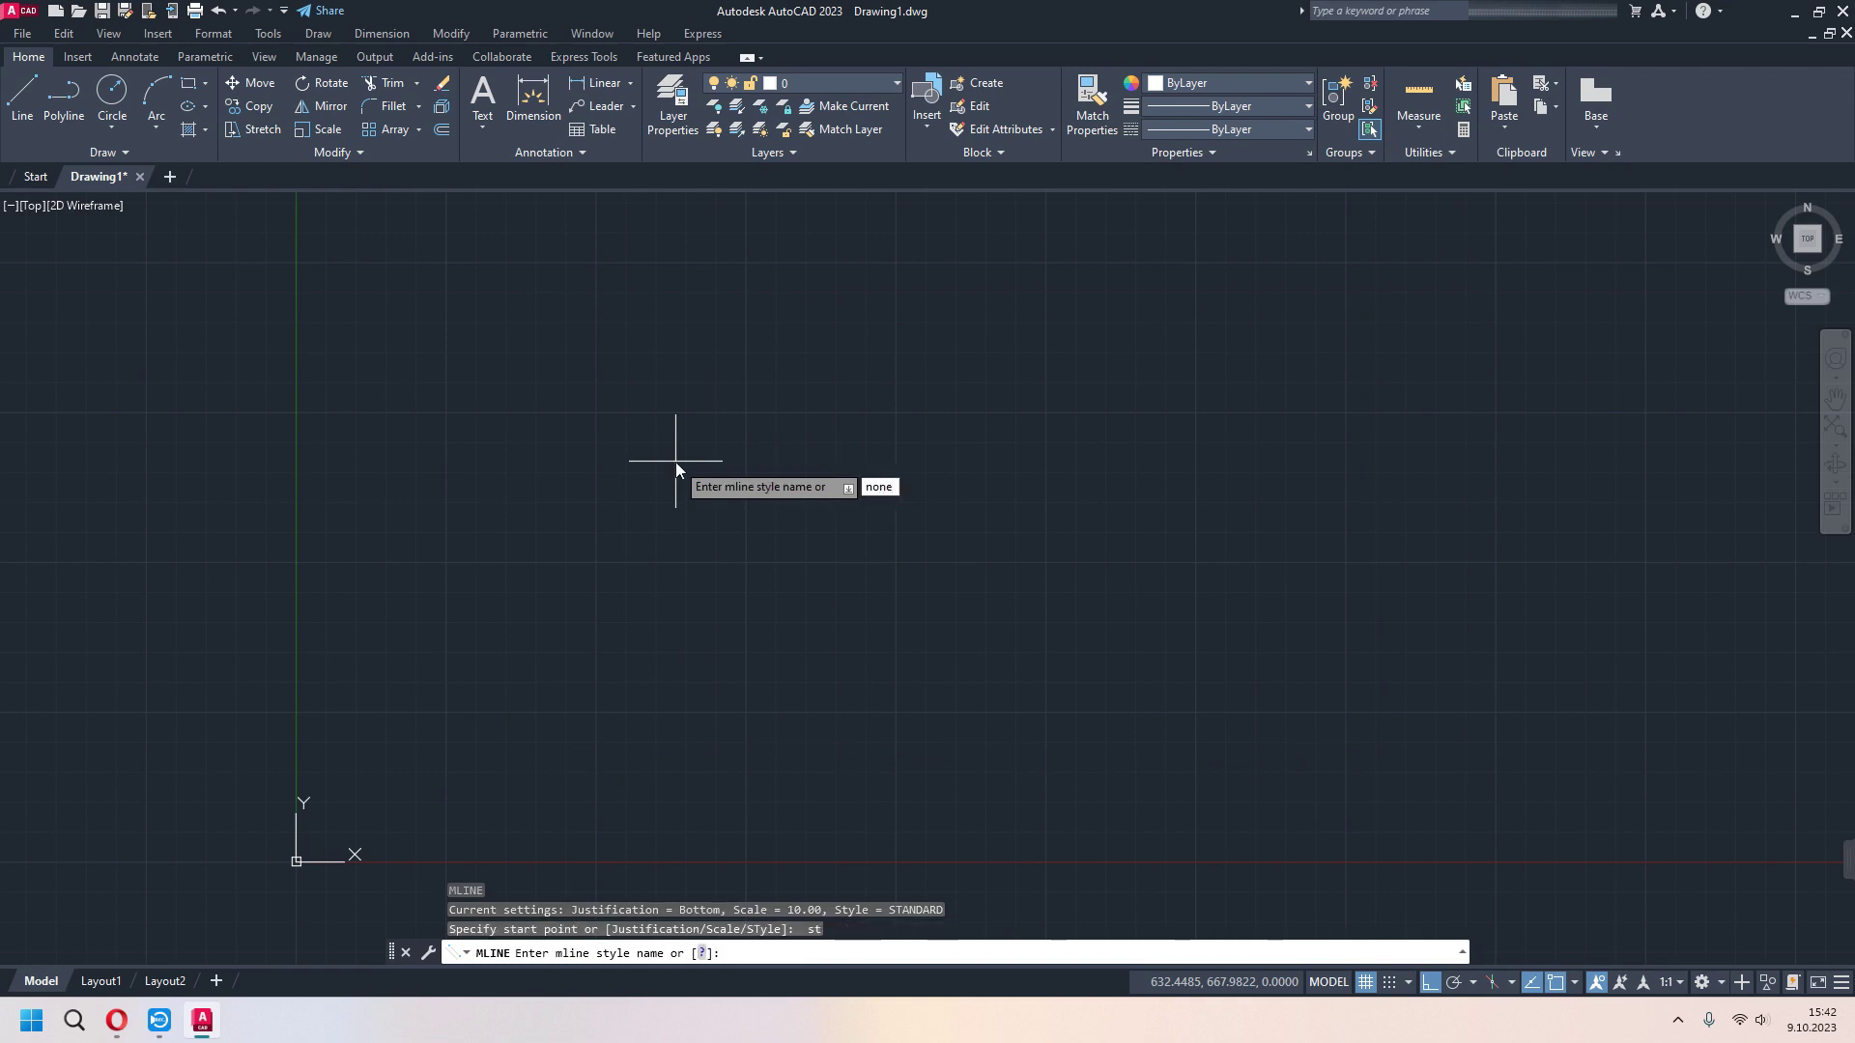
key("Return")
left_click(628, 498)
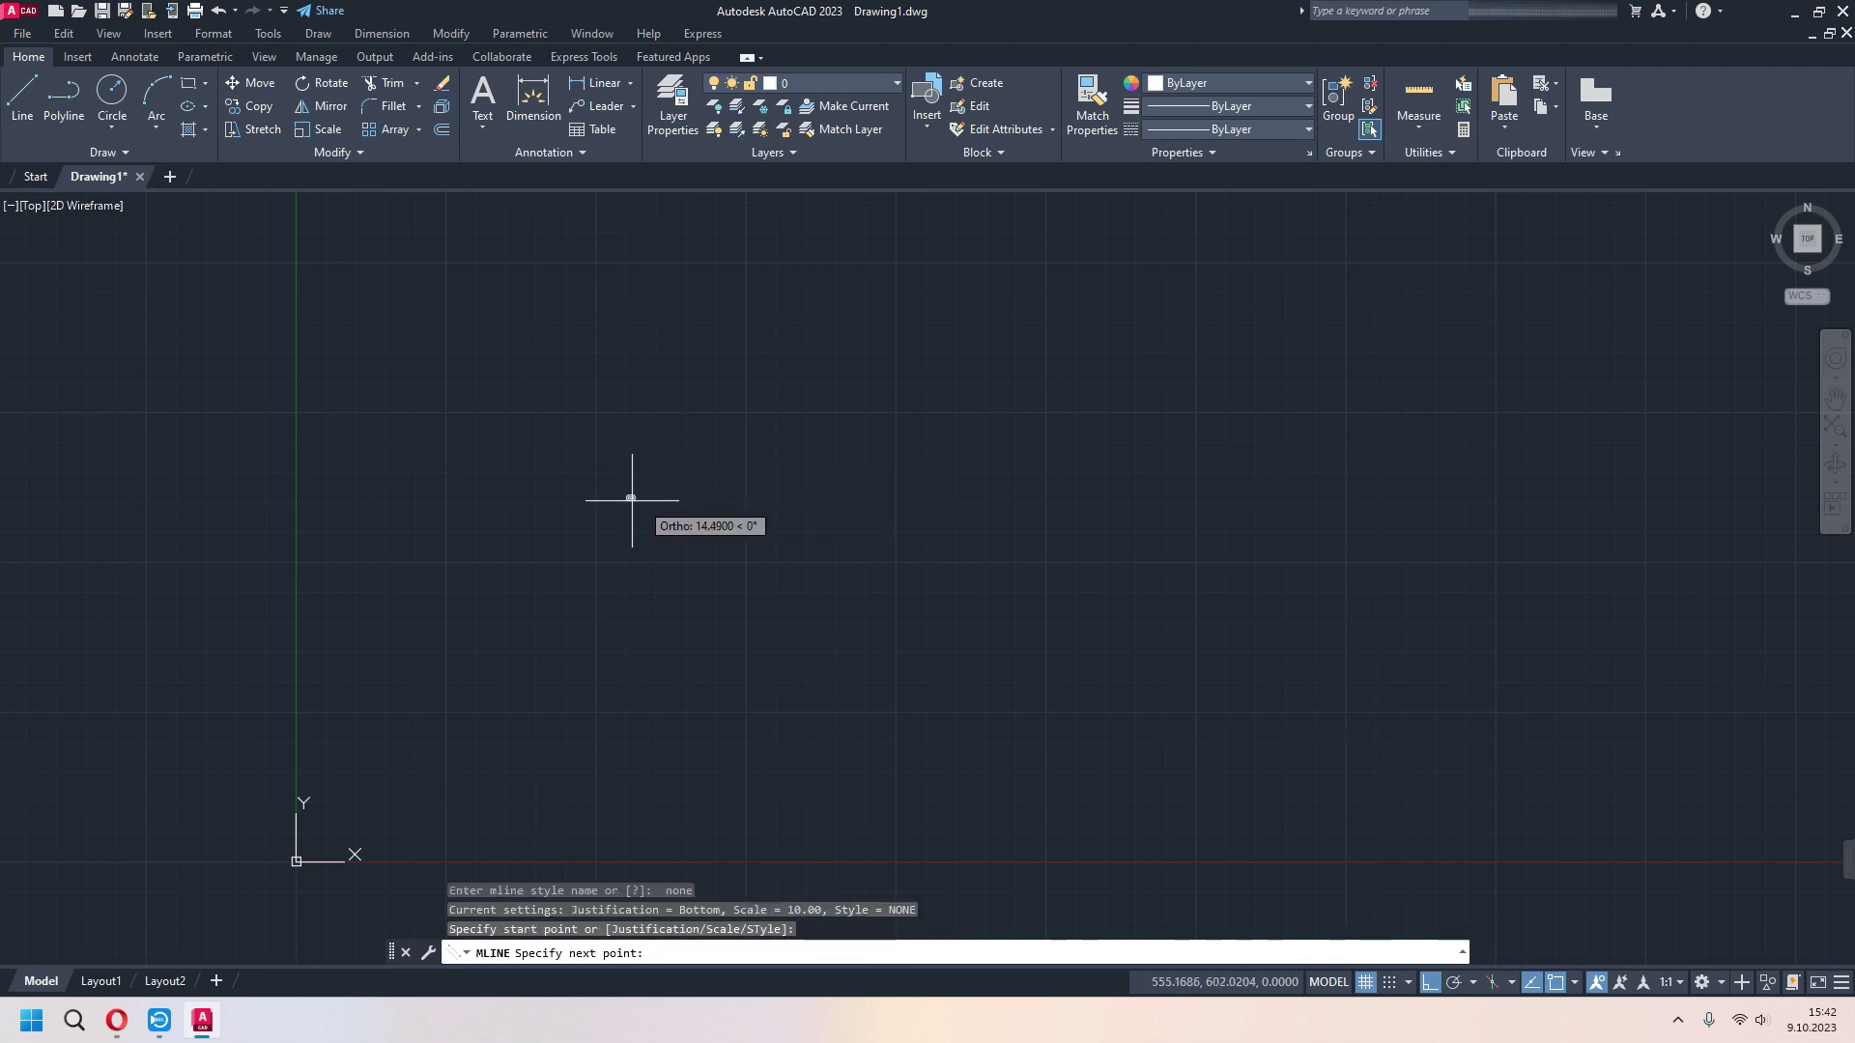
left_click(1140, 512)
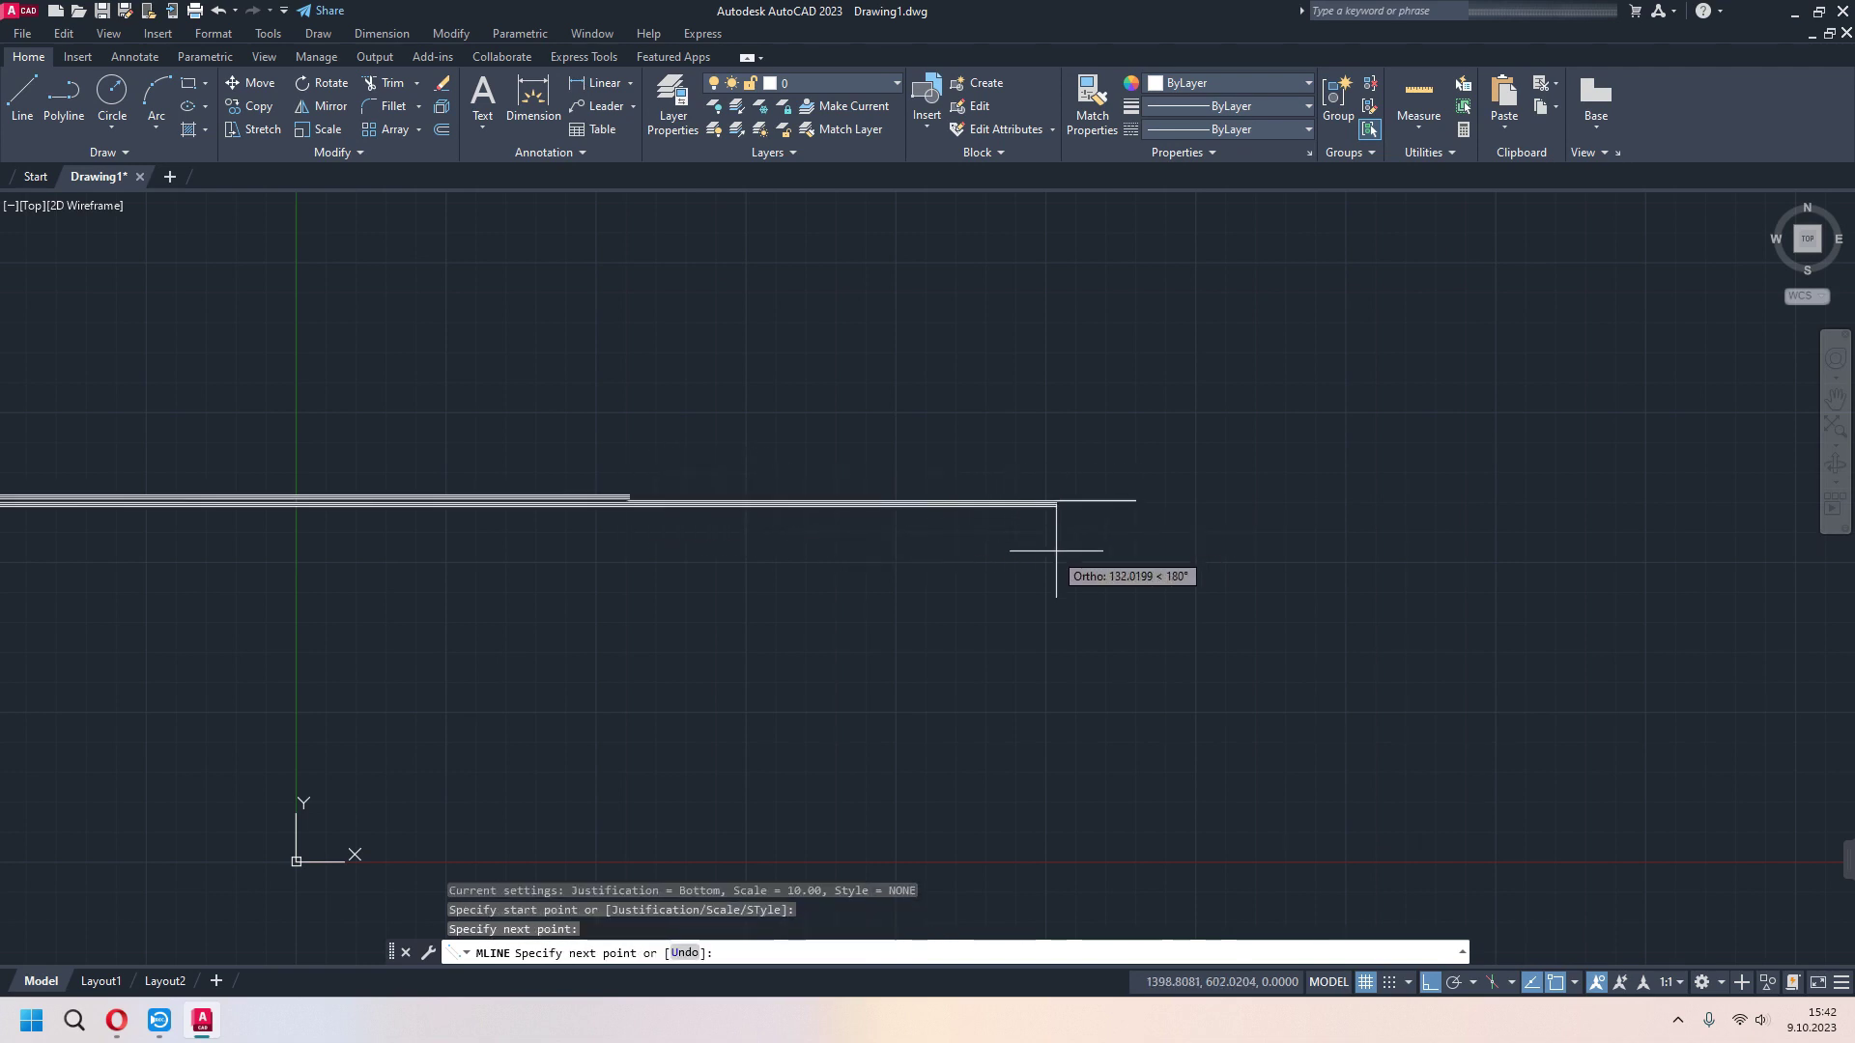
key("Escape")
- Zoom around the NONE multiline, then crossing-select and delete it
scroll(1056, 534, "up", 4)
scroll(1082, 570, "up", 3)
mouse_move(1102, 596)
middle_mouse_down()
mouse_move(1373, 673)
mouse_move(1288, 643)
mouse_move(1375, 644)
middle_mouse_up()
scroll(1246, 643, "down", 2)
scroll(592, 605, "up", 2)
key("ctrl+z")
key("ctrl+z")
key("ctrl+z")
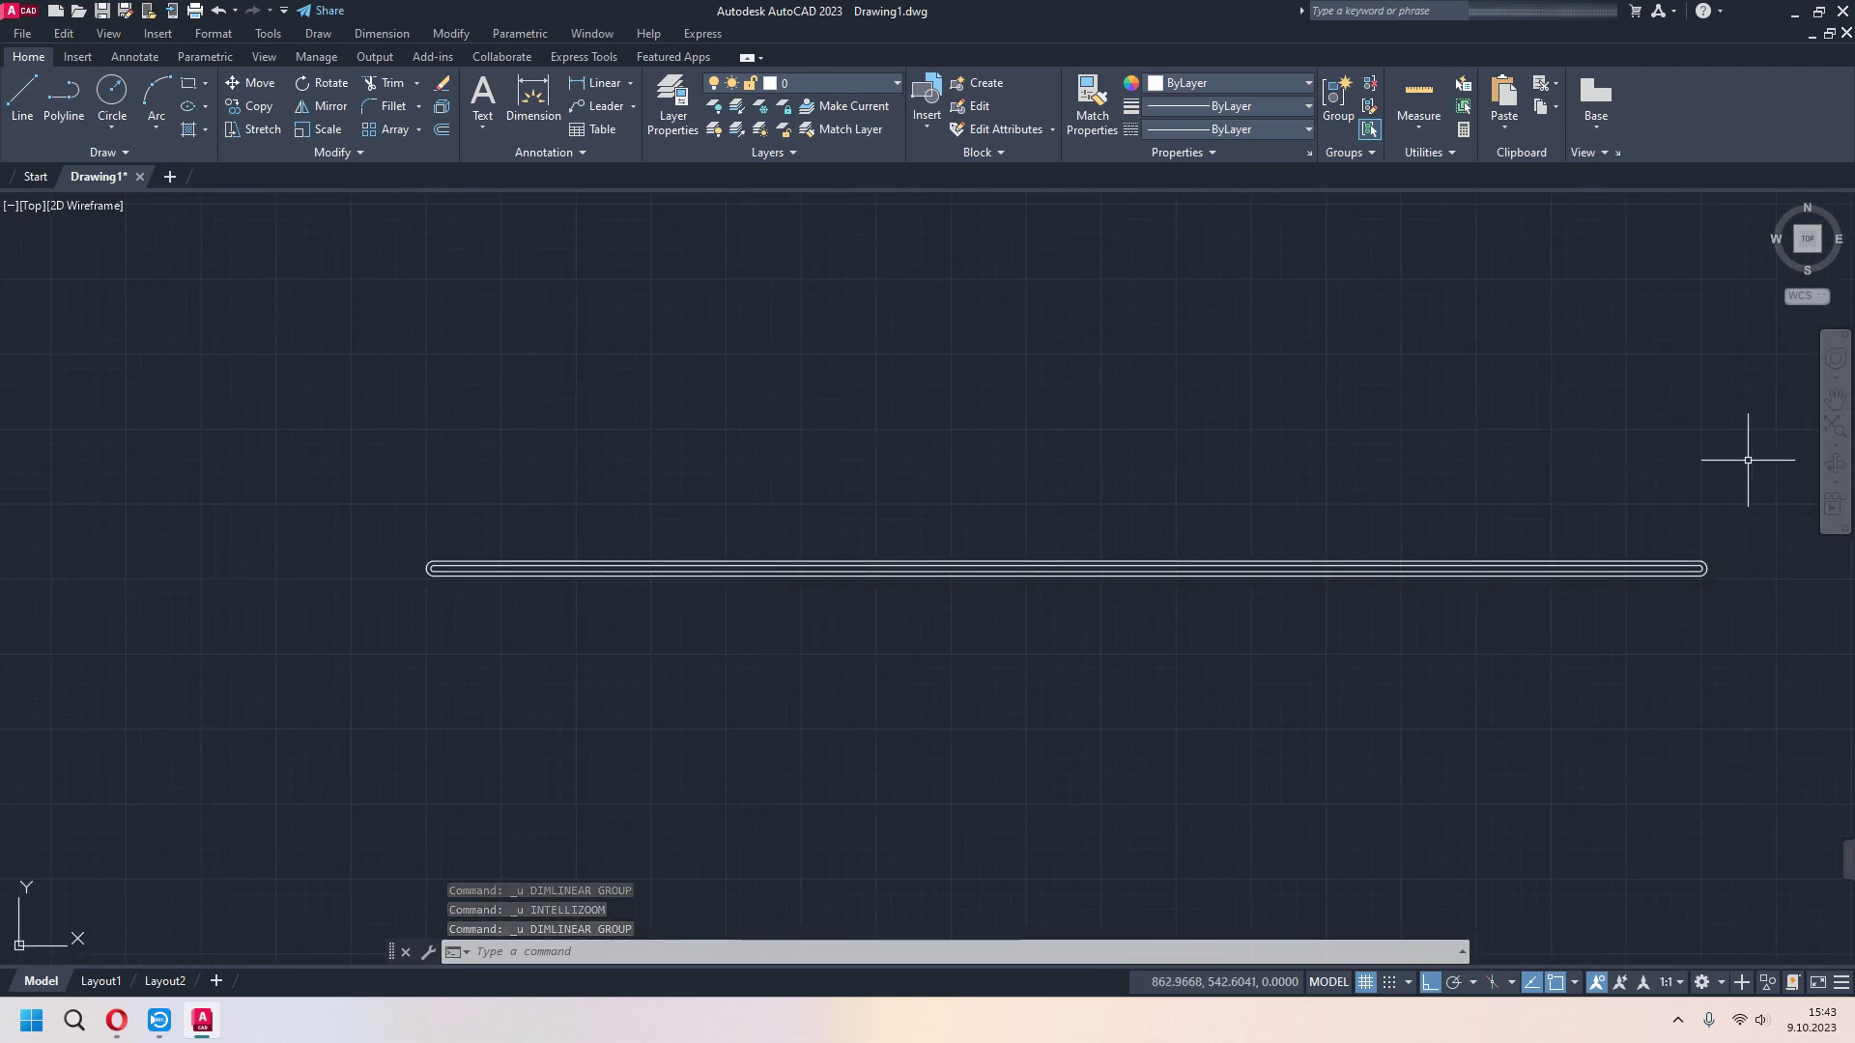
left_click(1780, 450)
left_click(1270, 628)
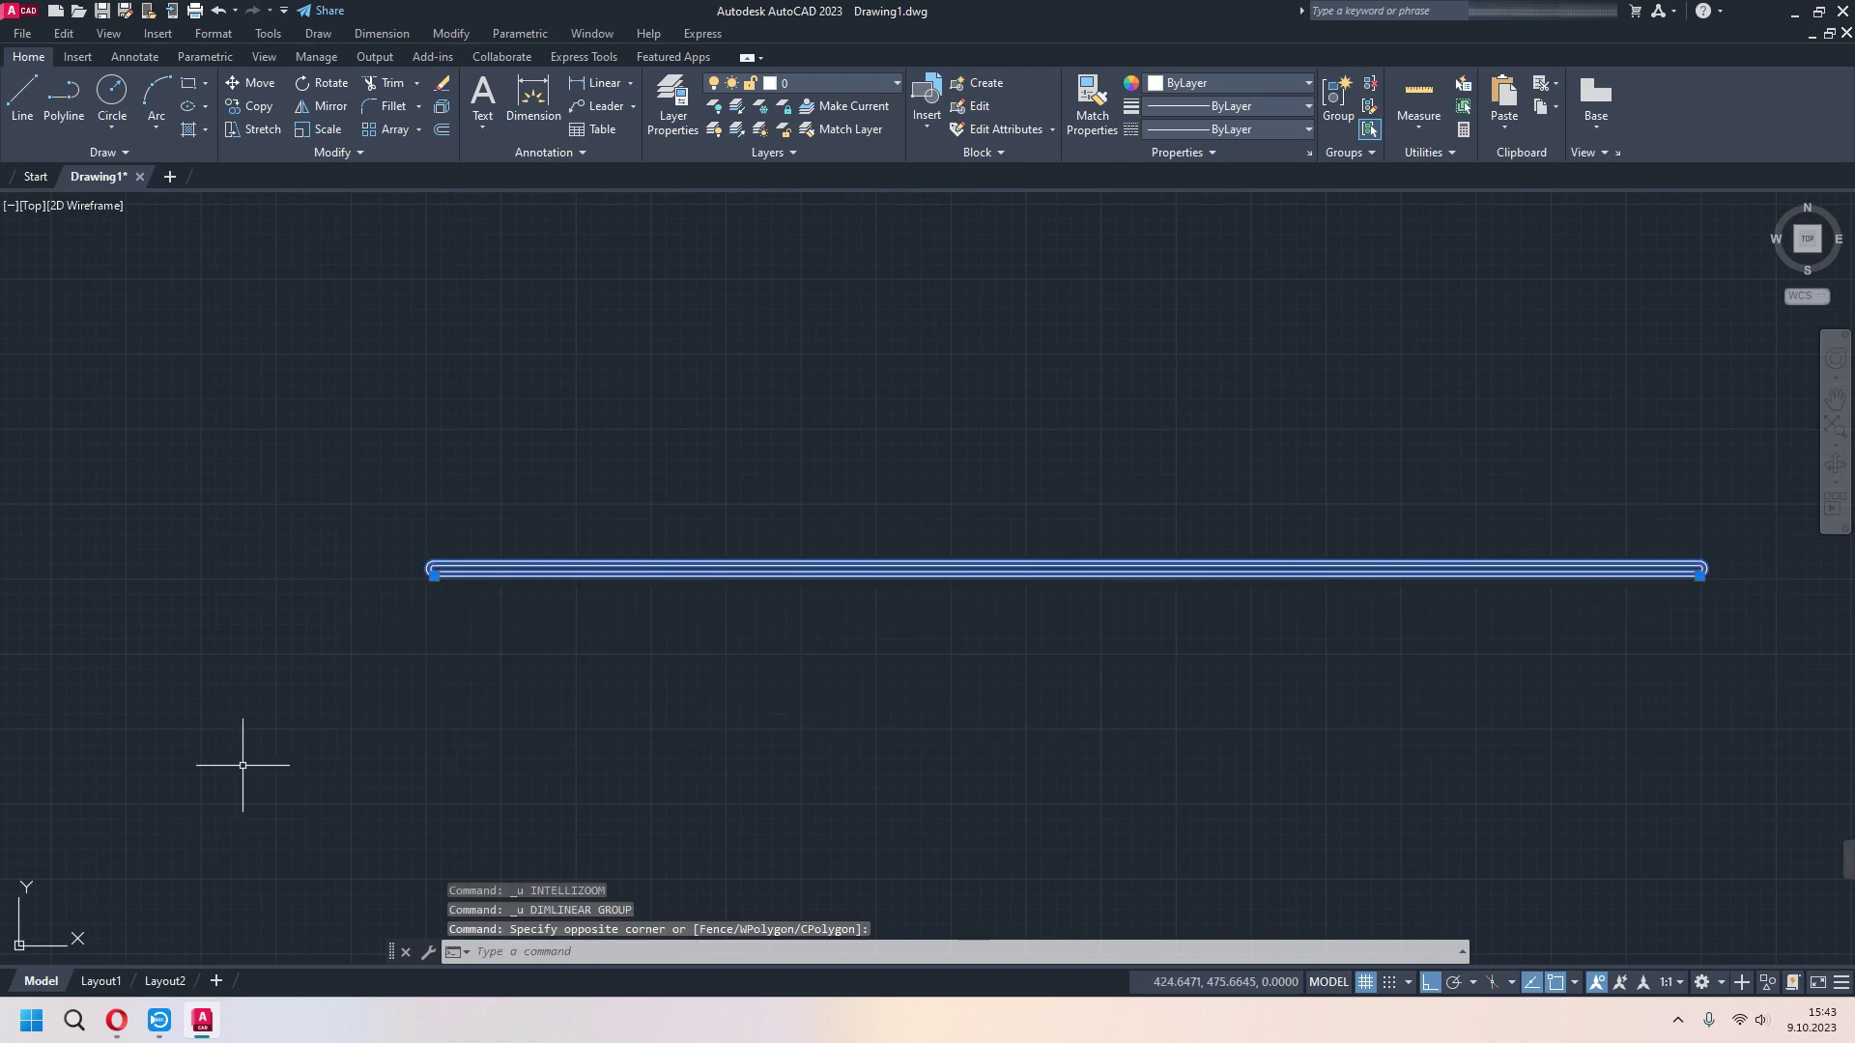
key("Delete")
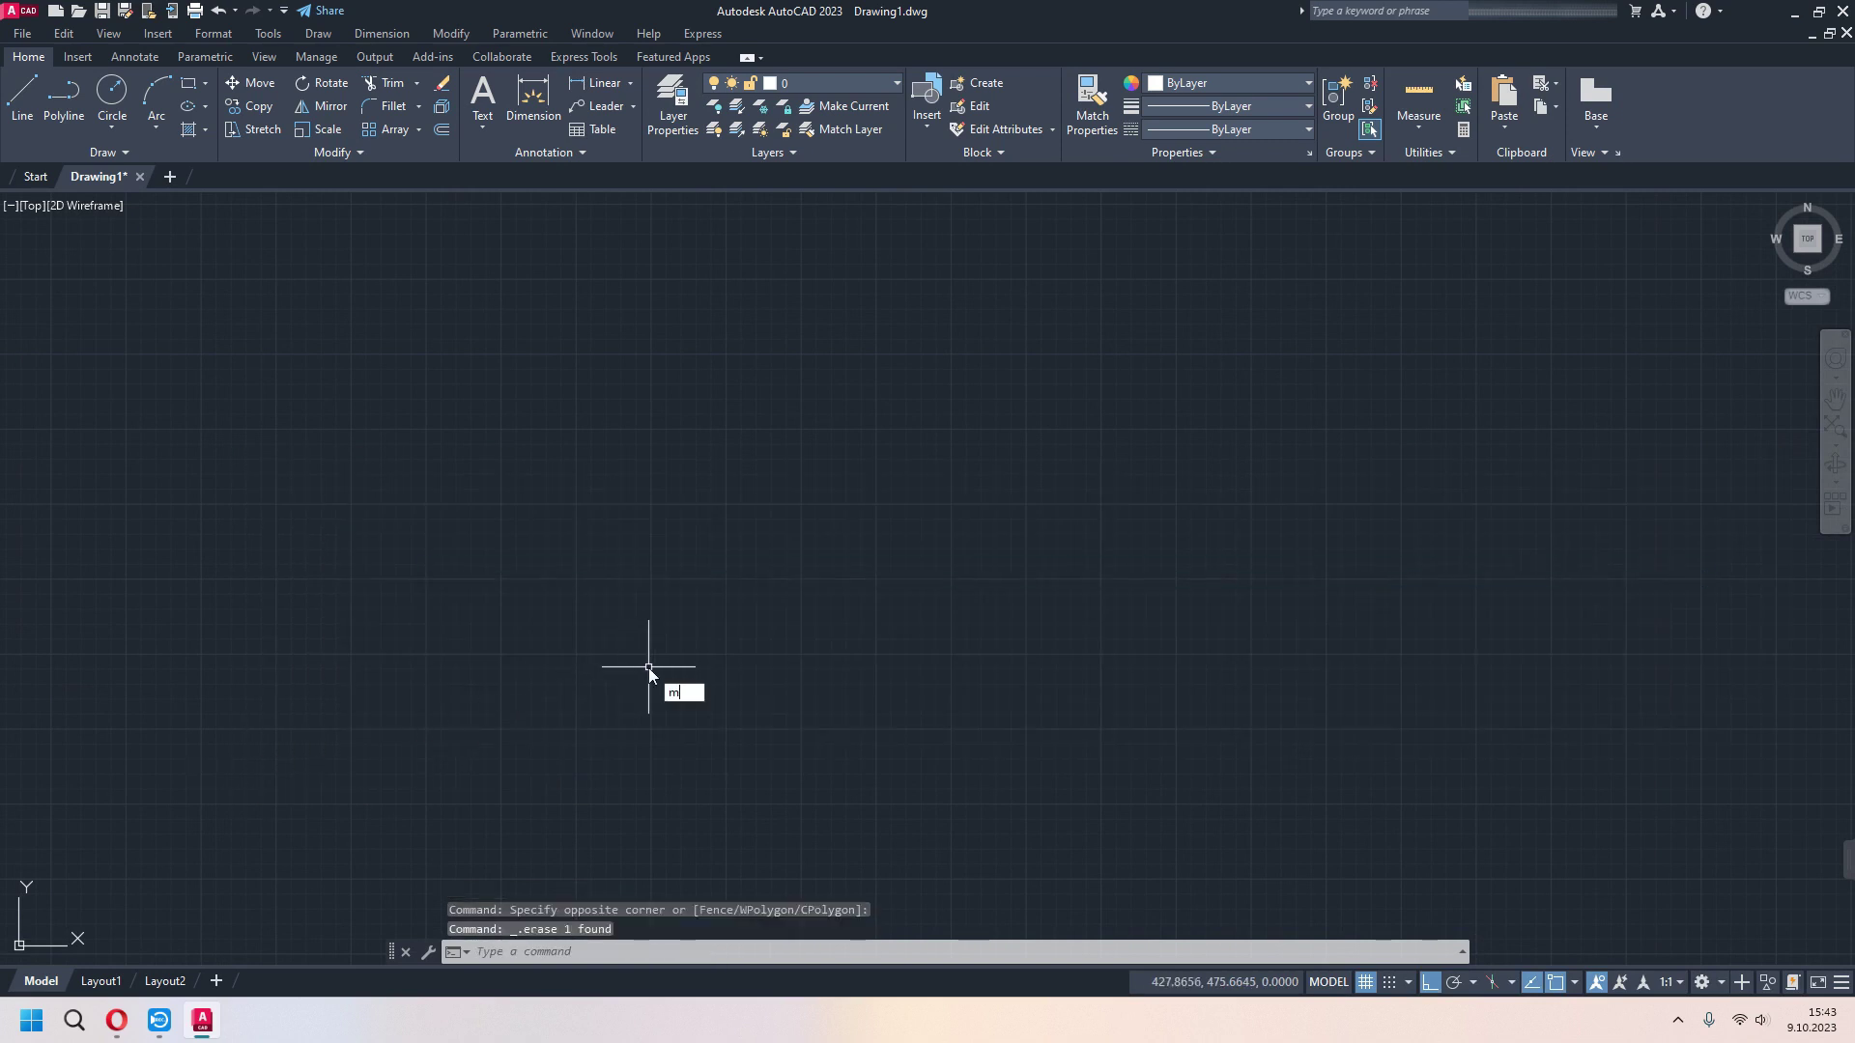
- Start MLINE with scale 20 and the NONE multiline style
type("lk")
key("BackSpace")
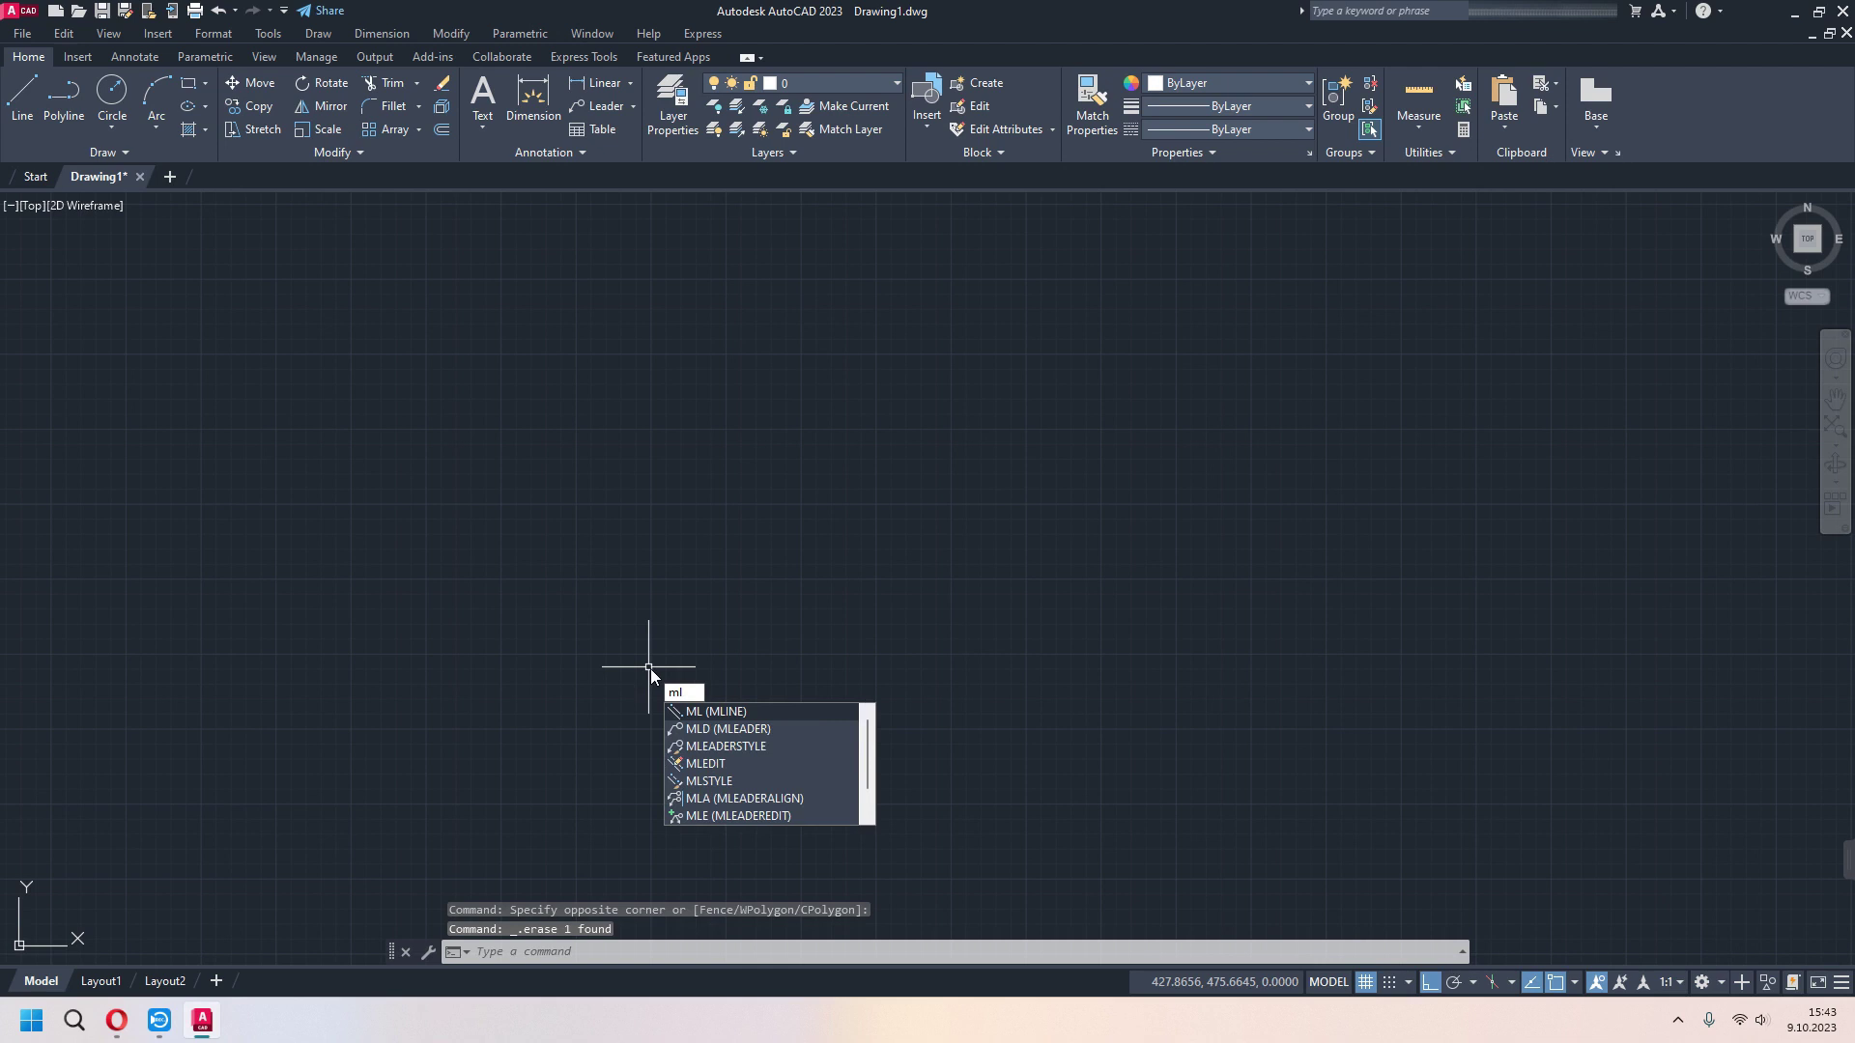
key("Return")
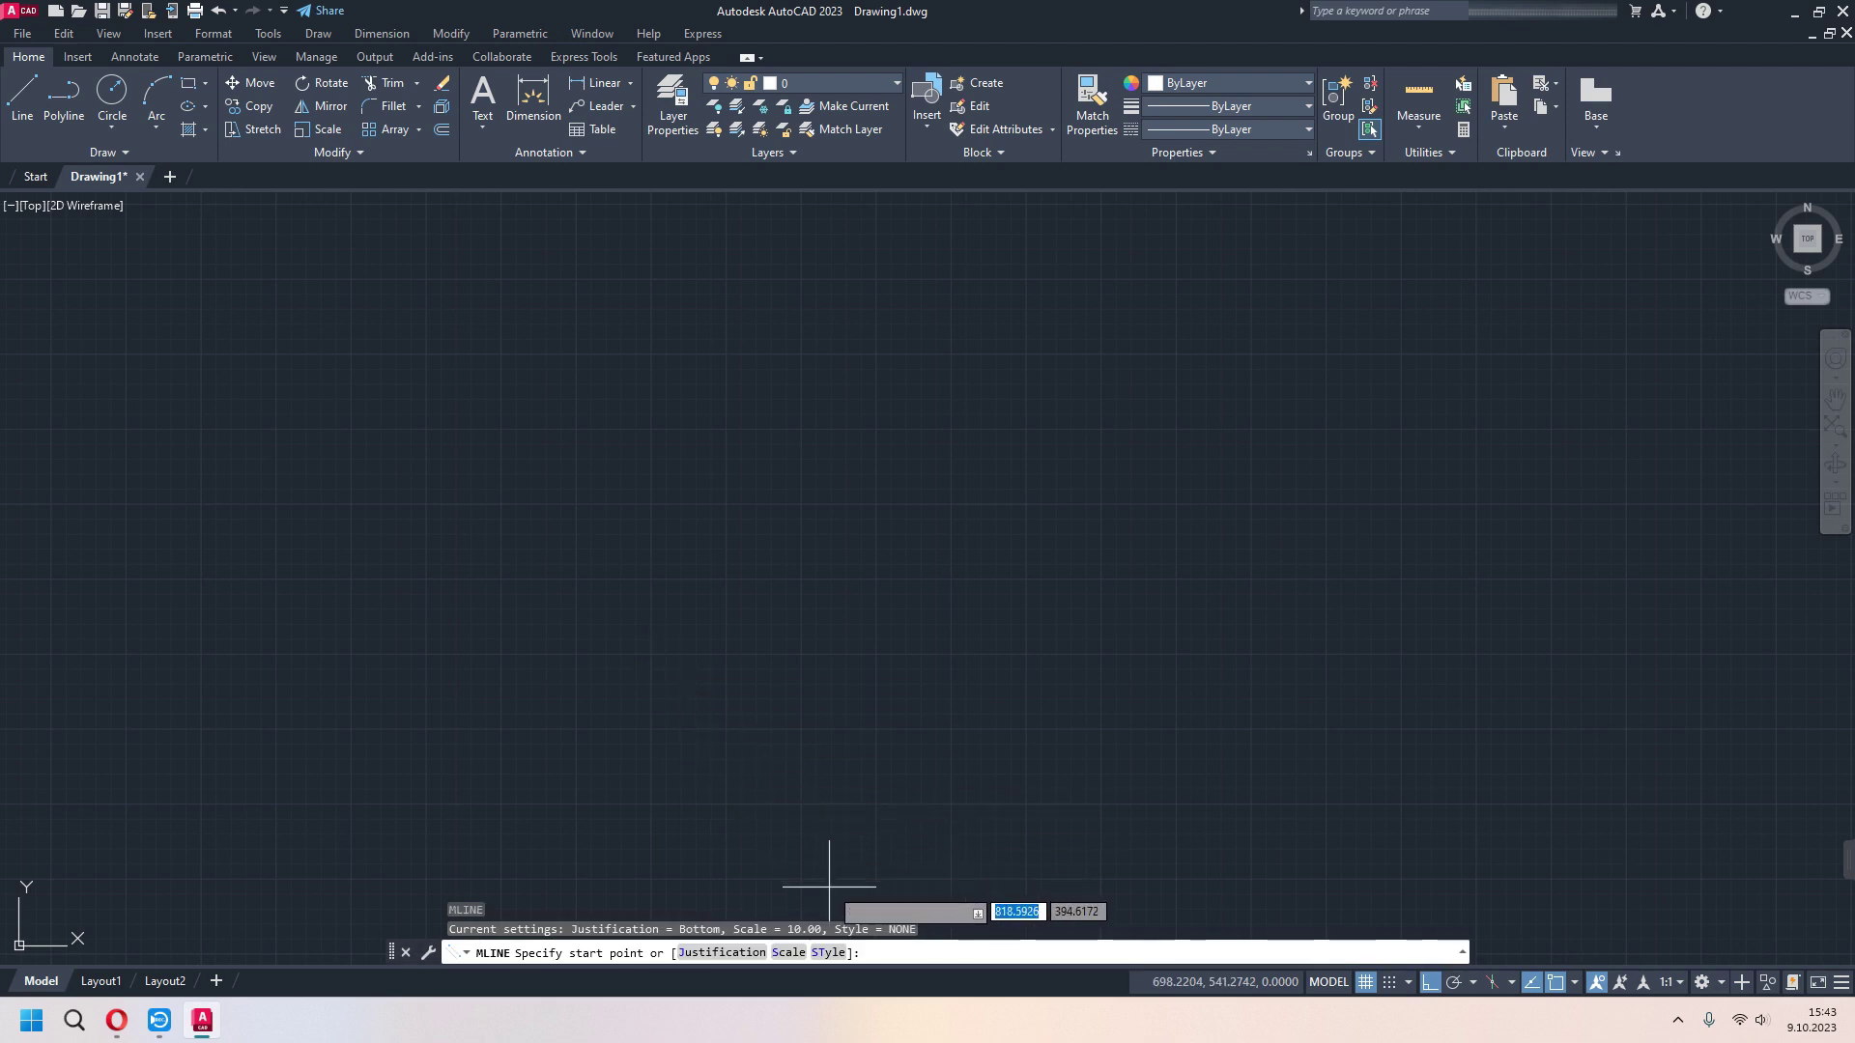
left_click(794, 951)
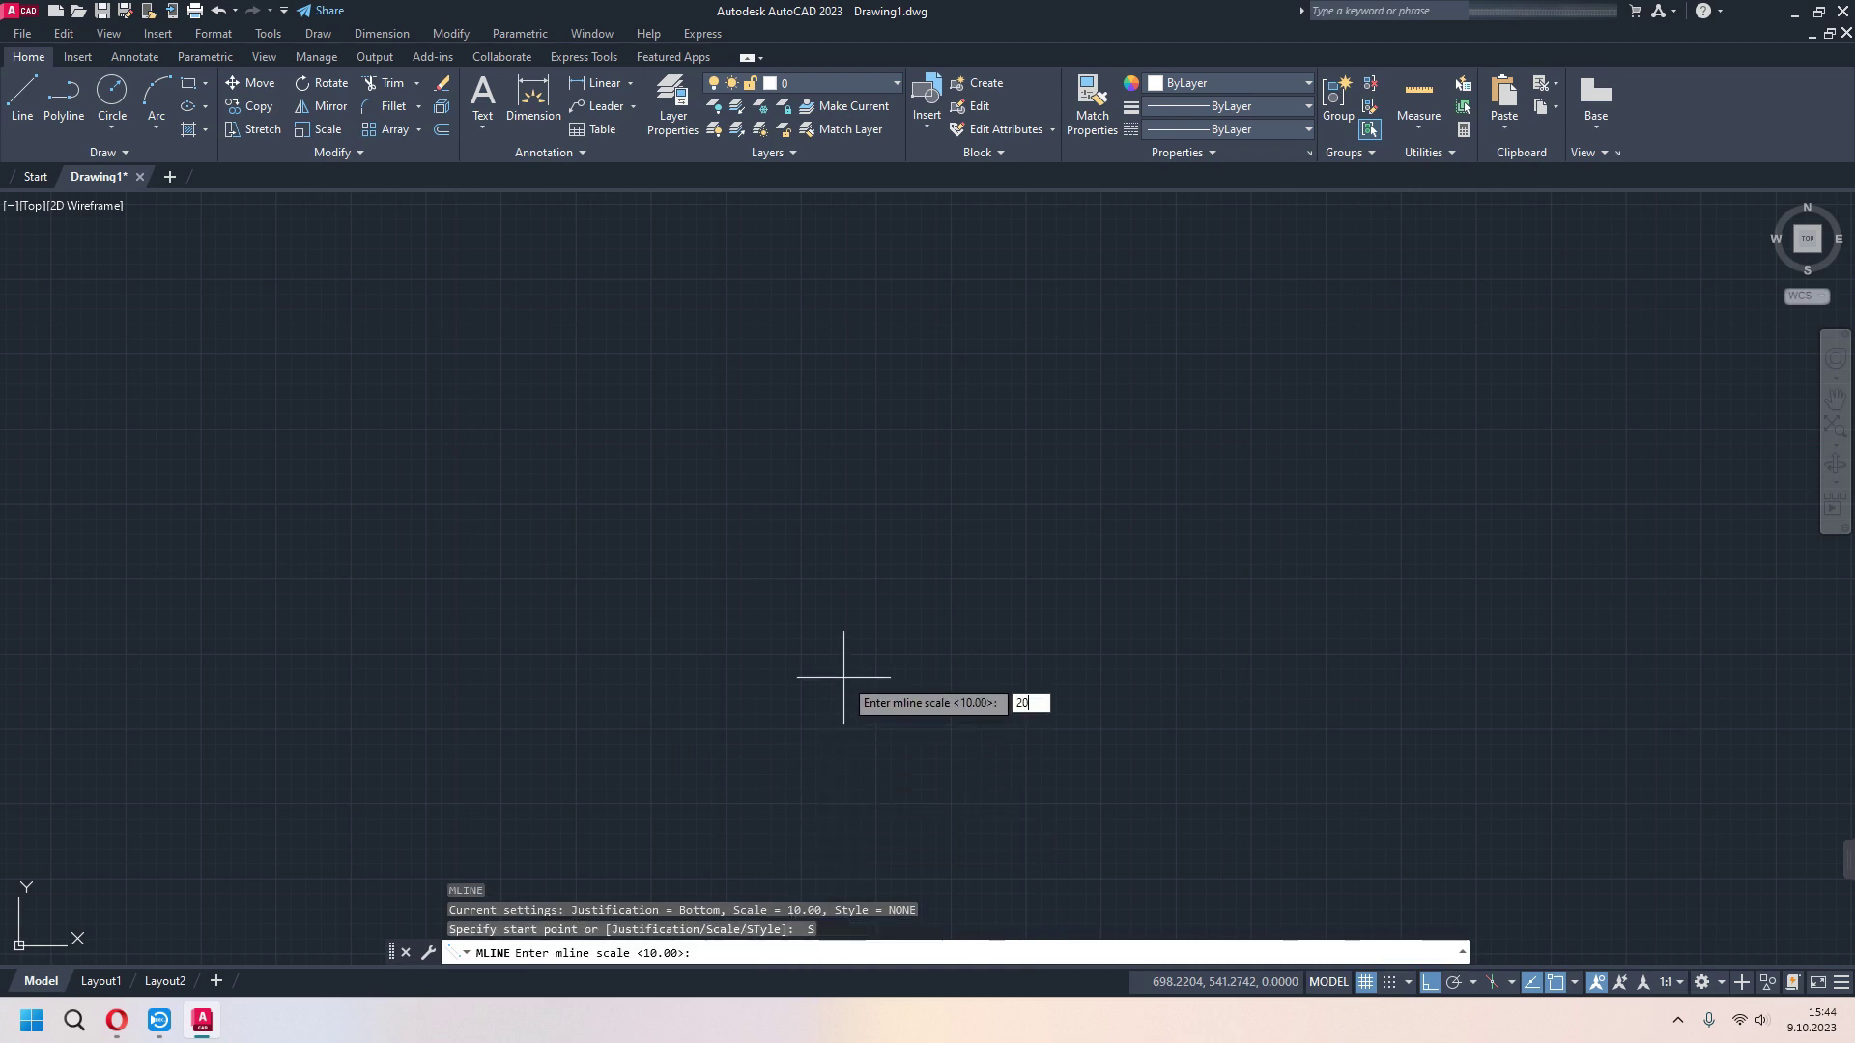
key("Return")
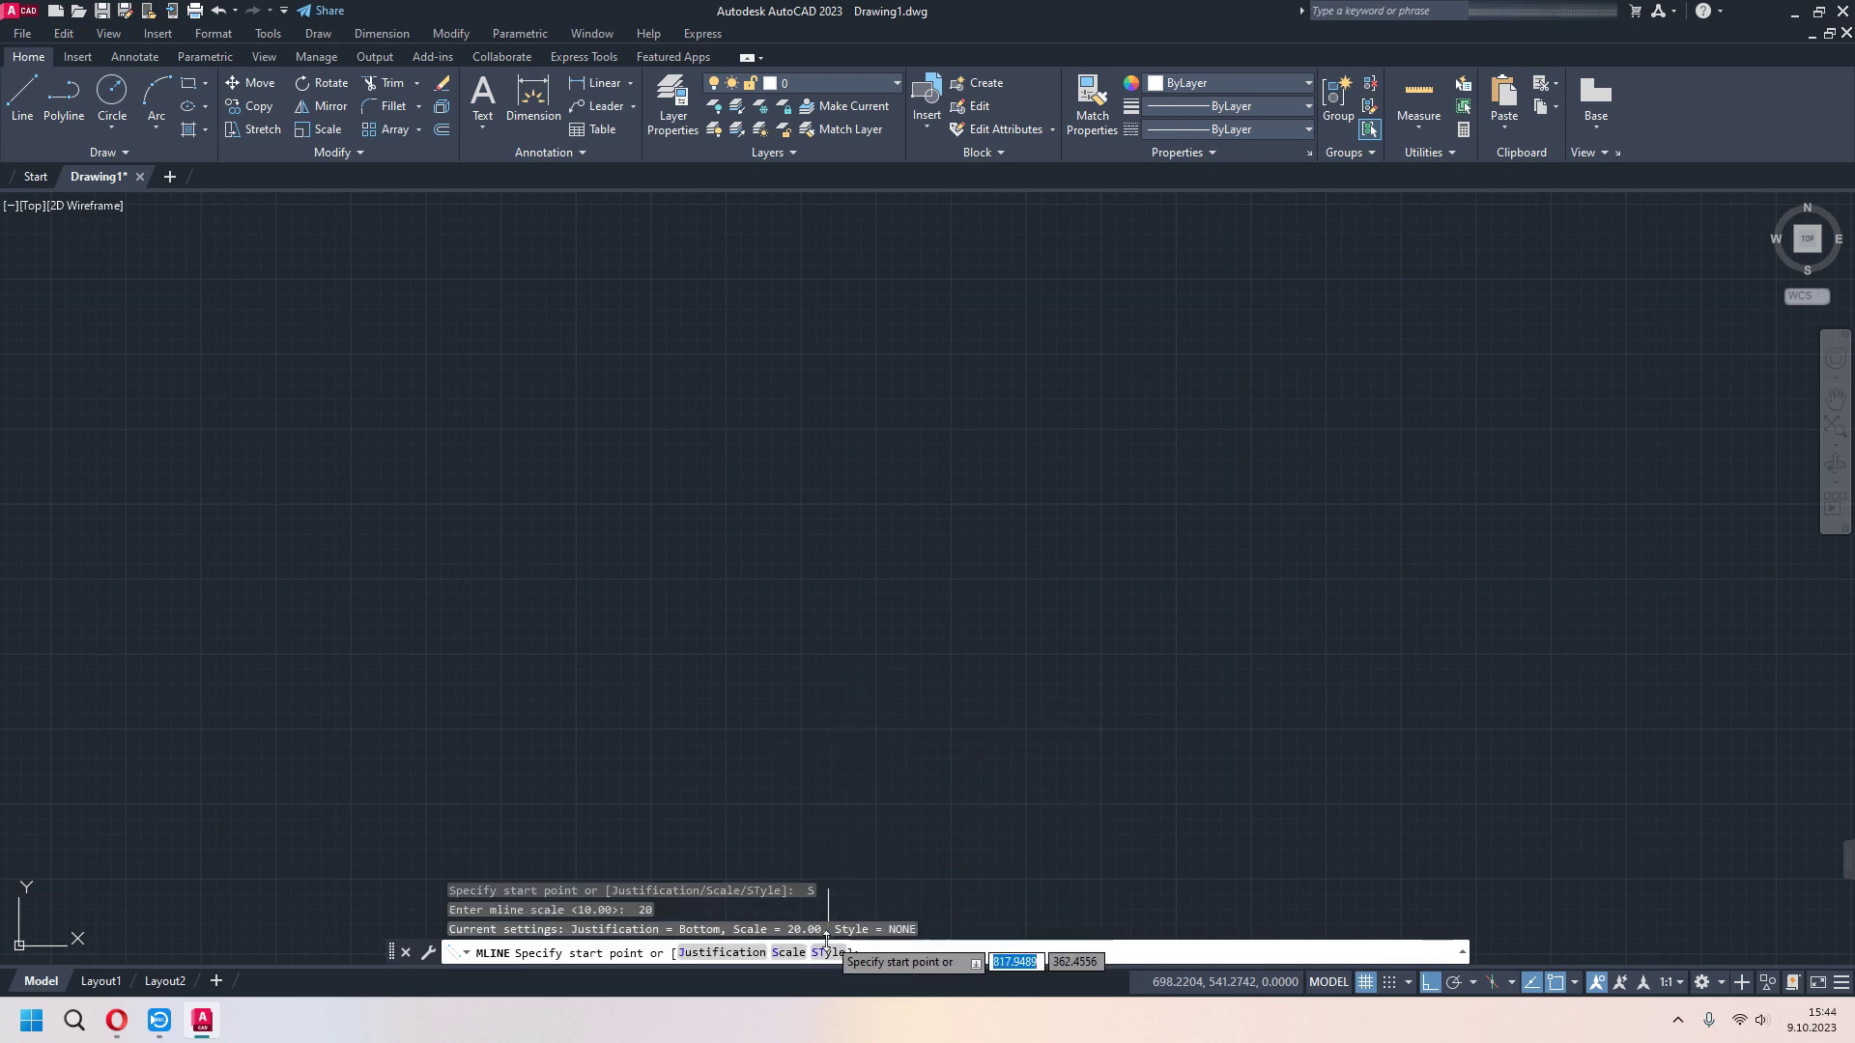
left_click(829, 953)
type("none")
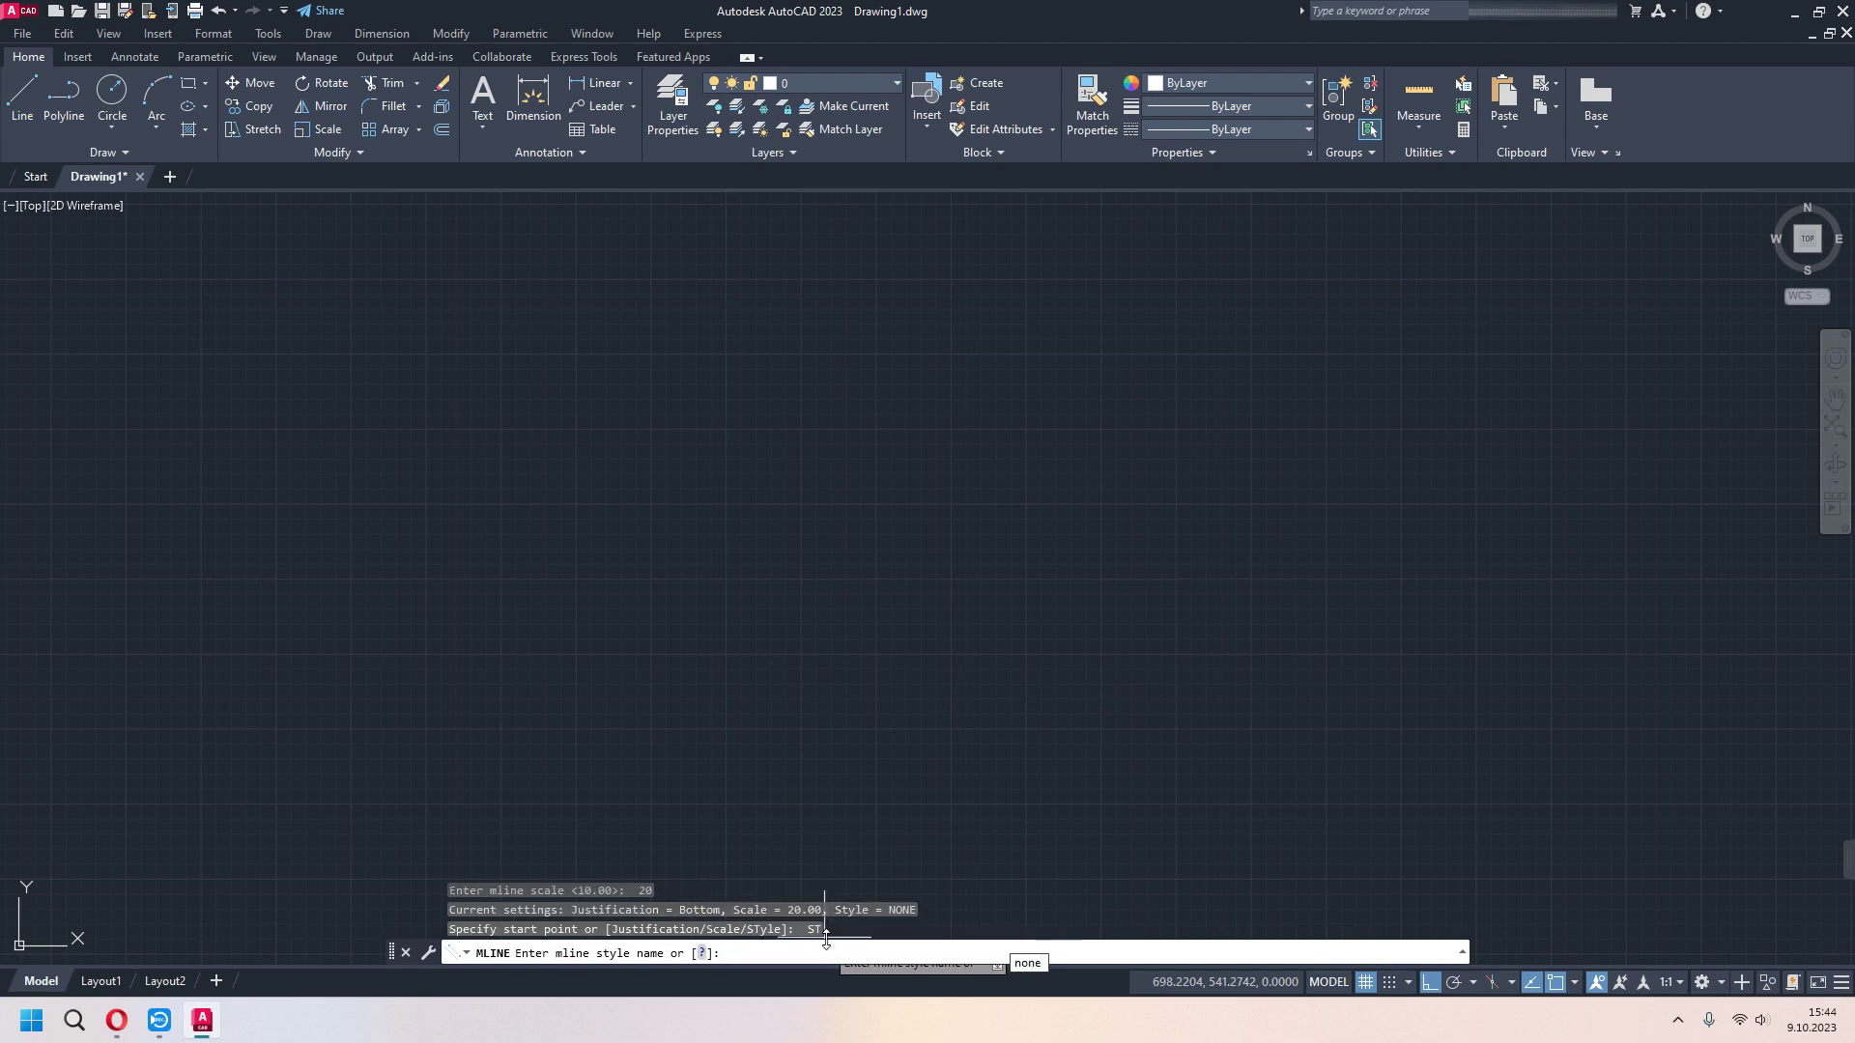
key("Return")
- Draw a short trial horizontal multiline, then window-select and delete it
left_click(603, 488)
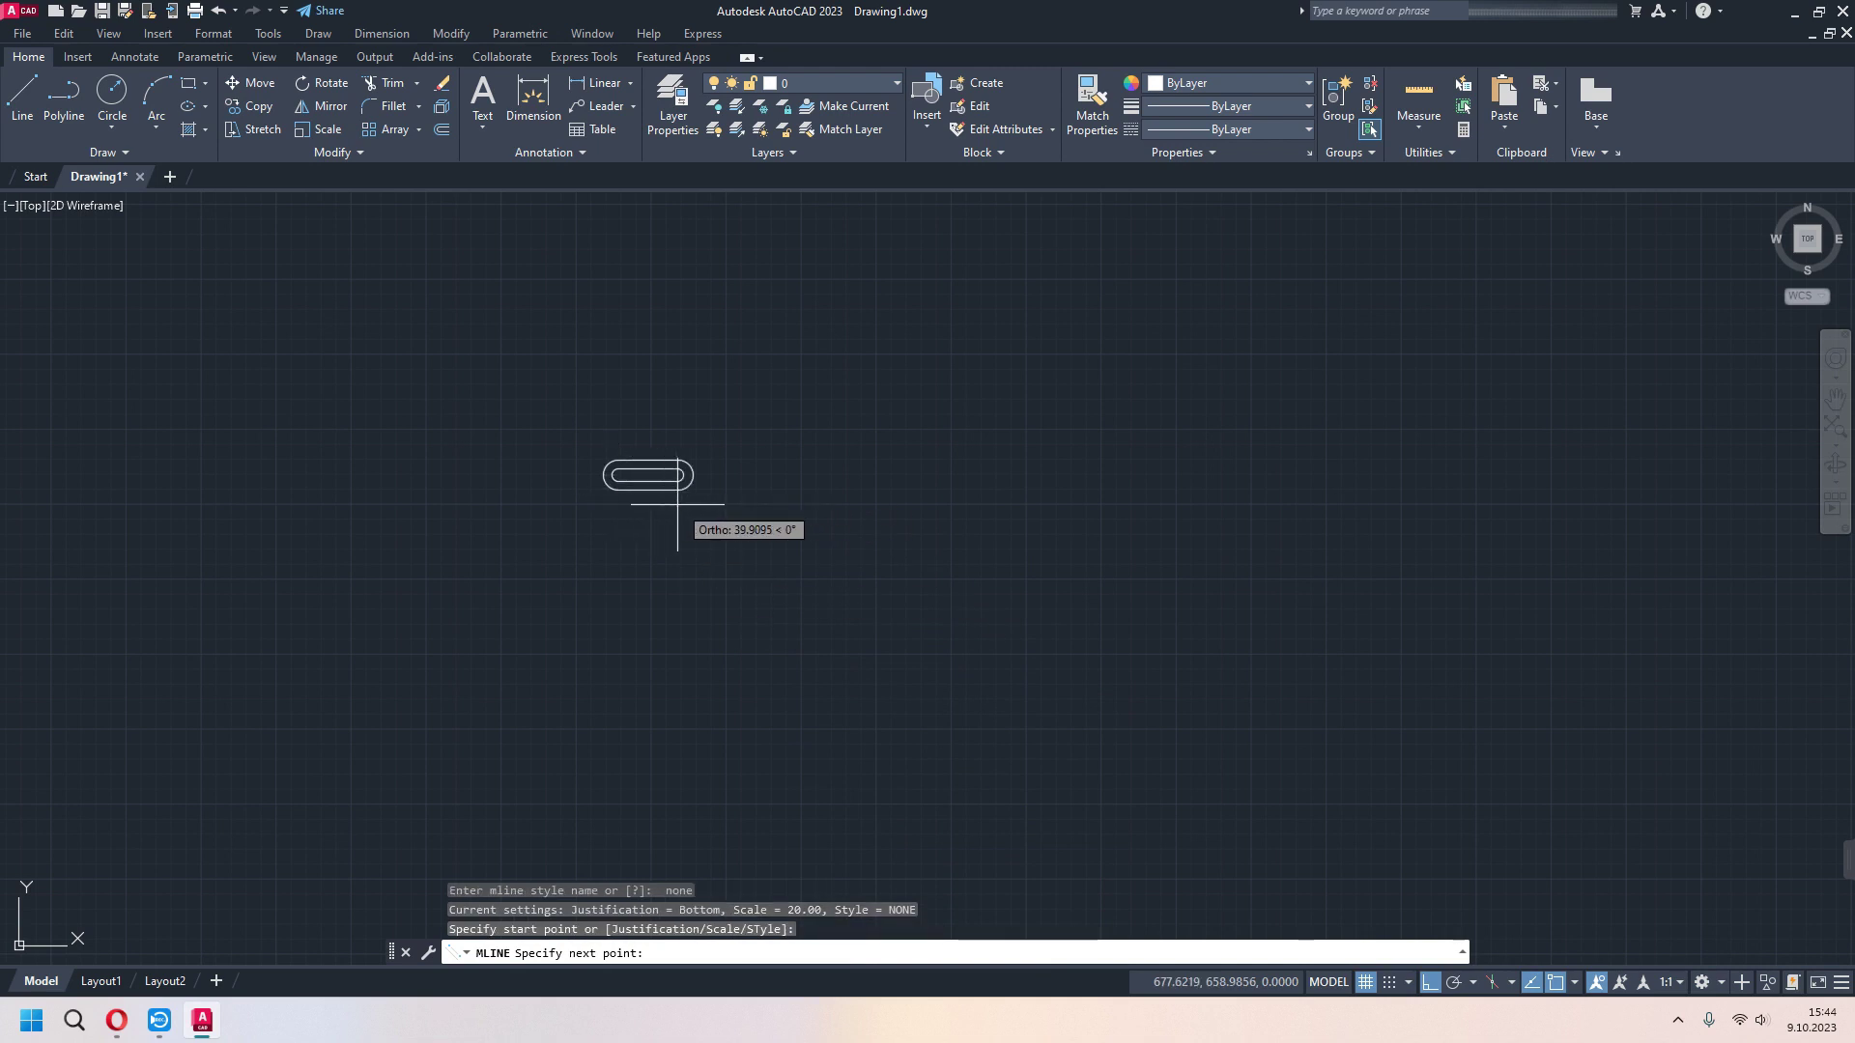
left_click(1082, 503)
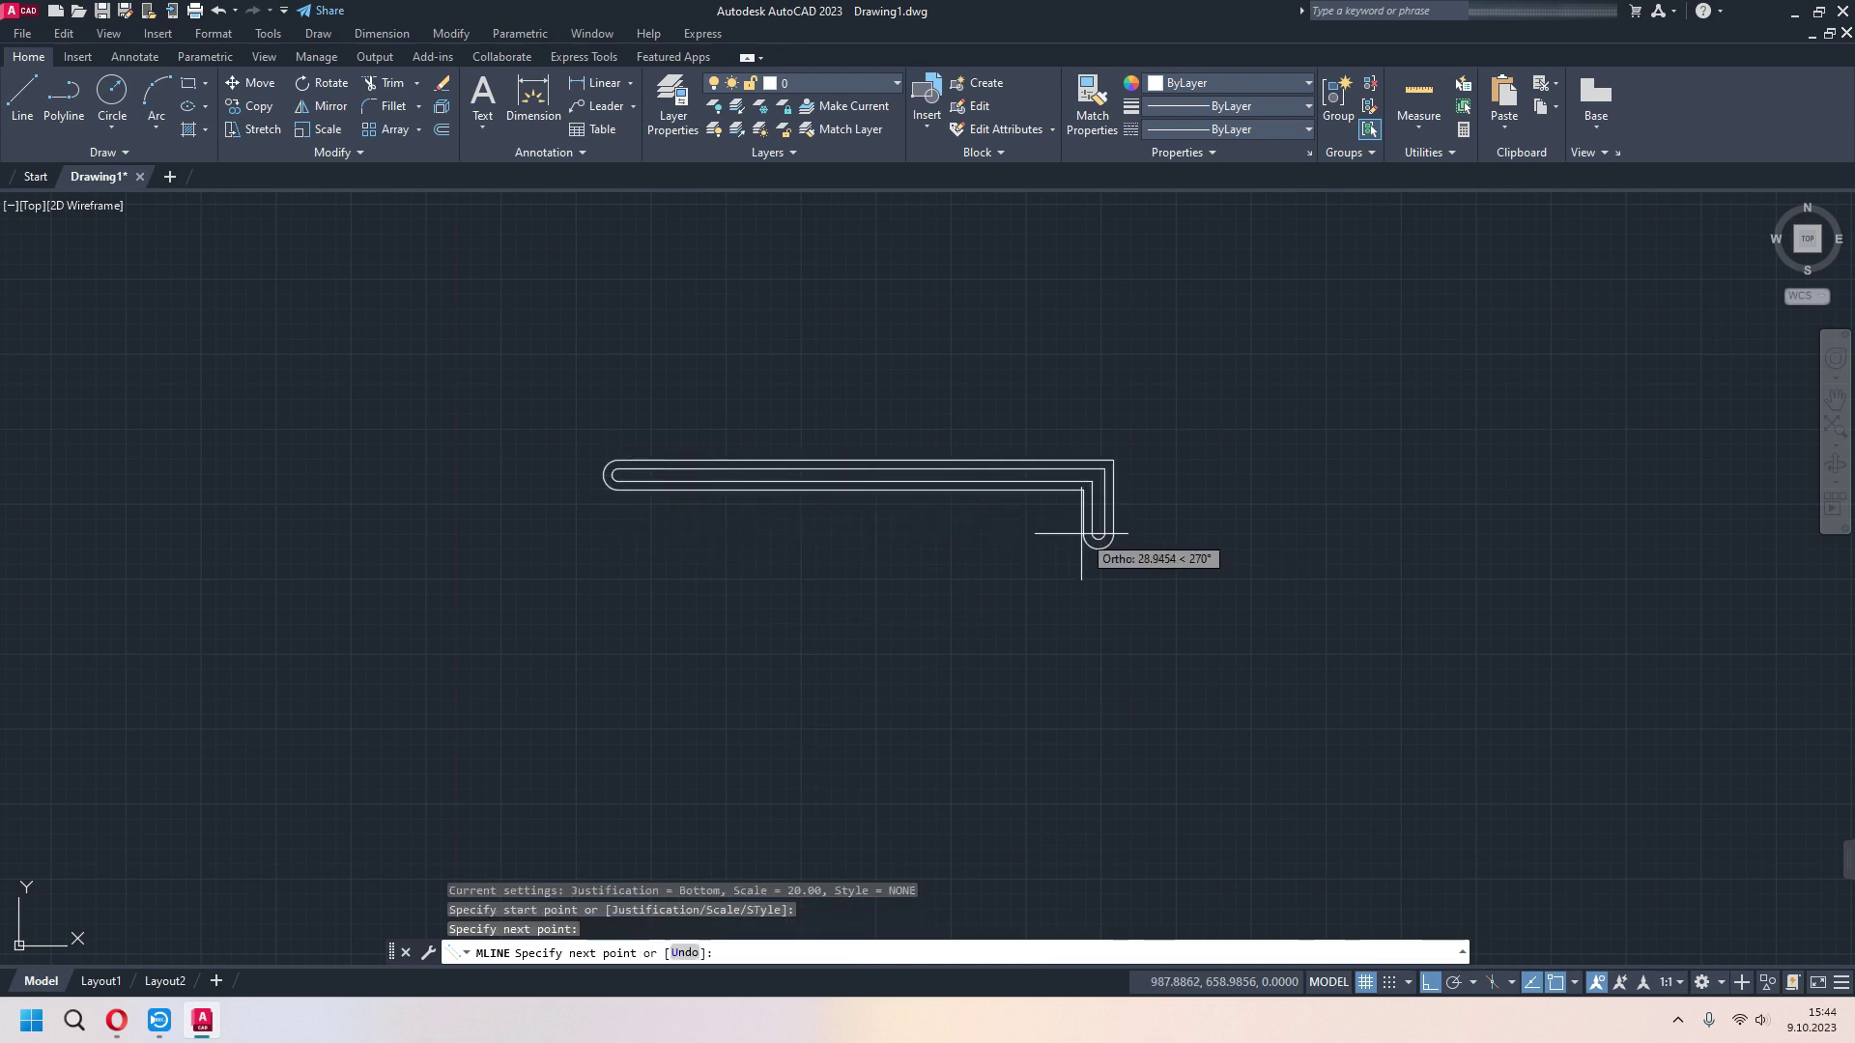
key("Escape")
scroll(1028, 782, "up", 2)
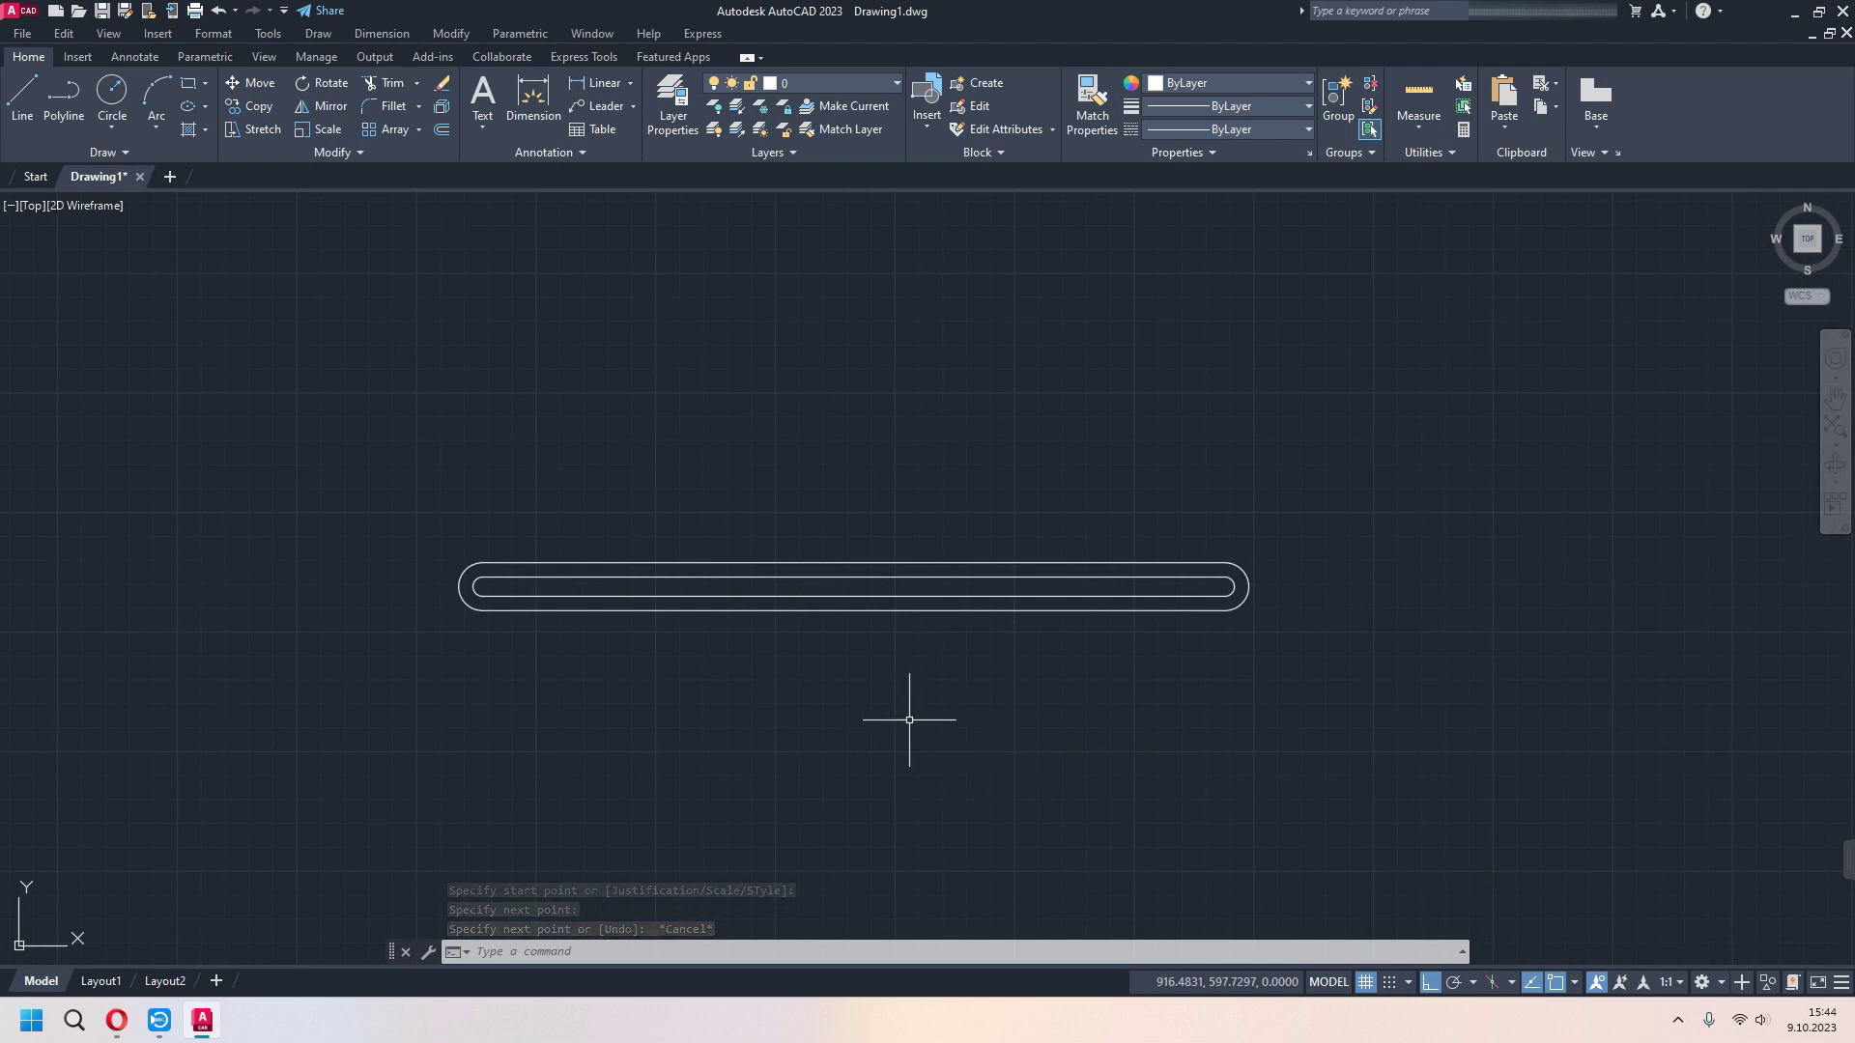
scroll(909, 720, "down", 2)
mouse_move(932, 744)
middle_mouse_down()
mouse_move(946, 751)
mouse_move(977, 642)
middle_mouse_up()
left_click(1330, 429)
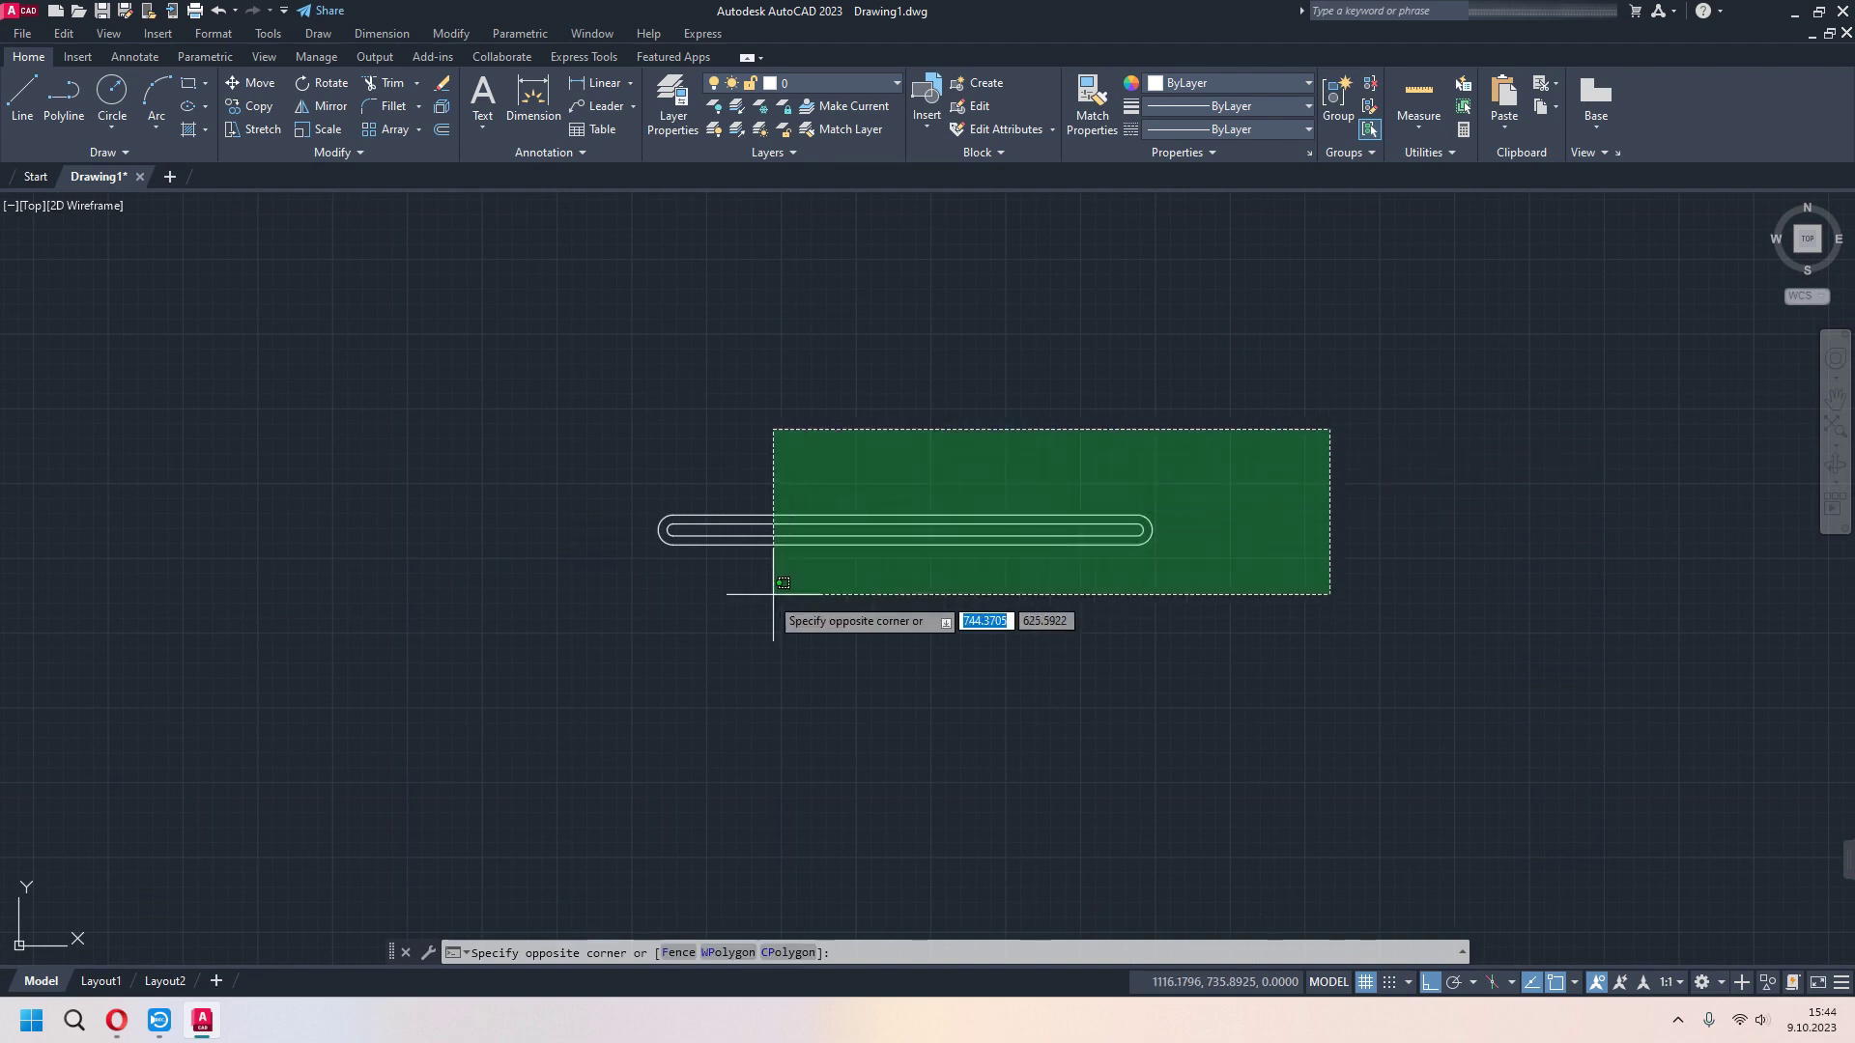
left_click(774, 595)
key("Delete")
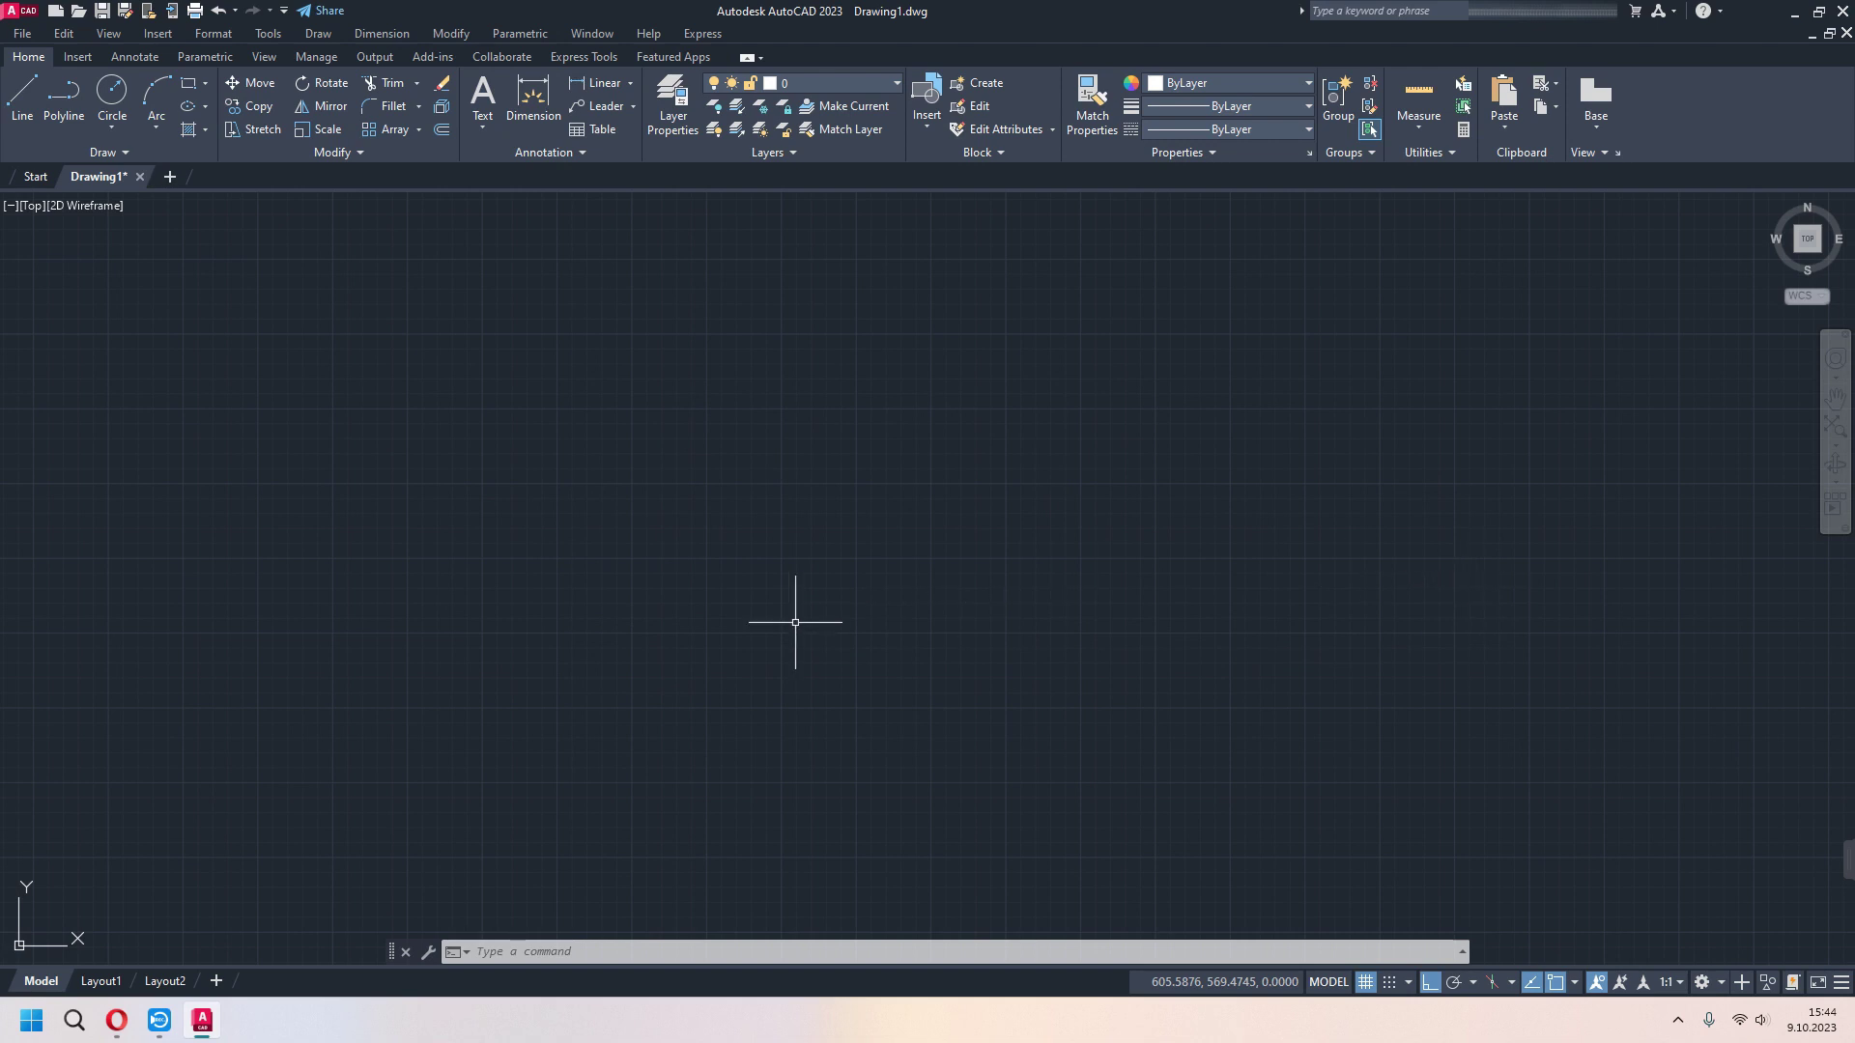
- Inspect the Multilines Edit Tools dialog, then start a new multiline left of centre
type("MLei")
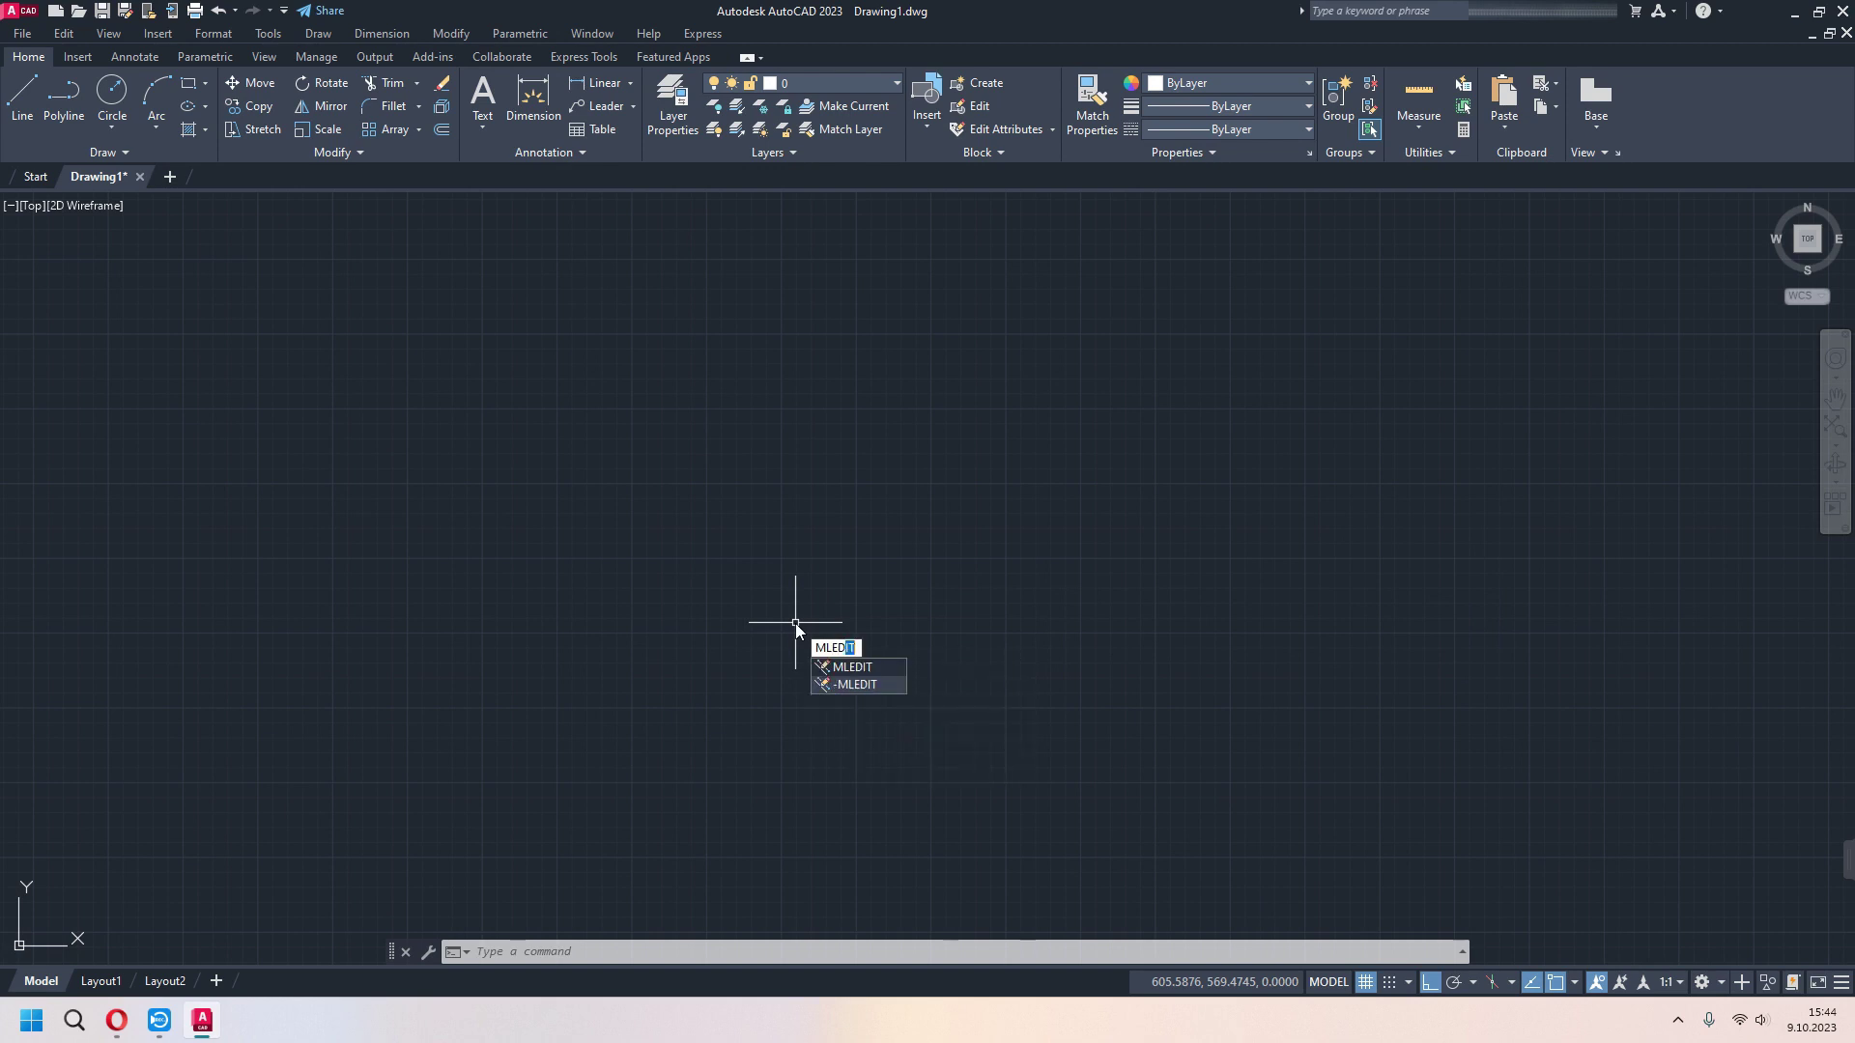
key("Escape")
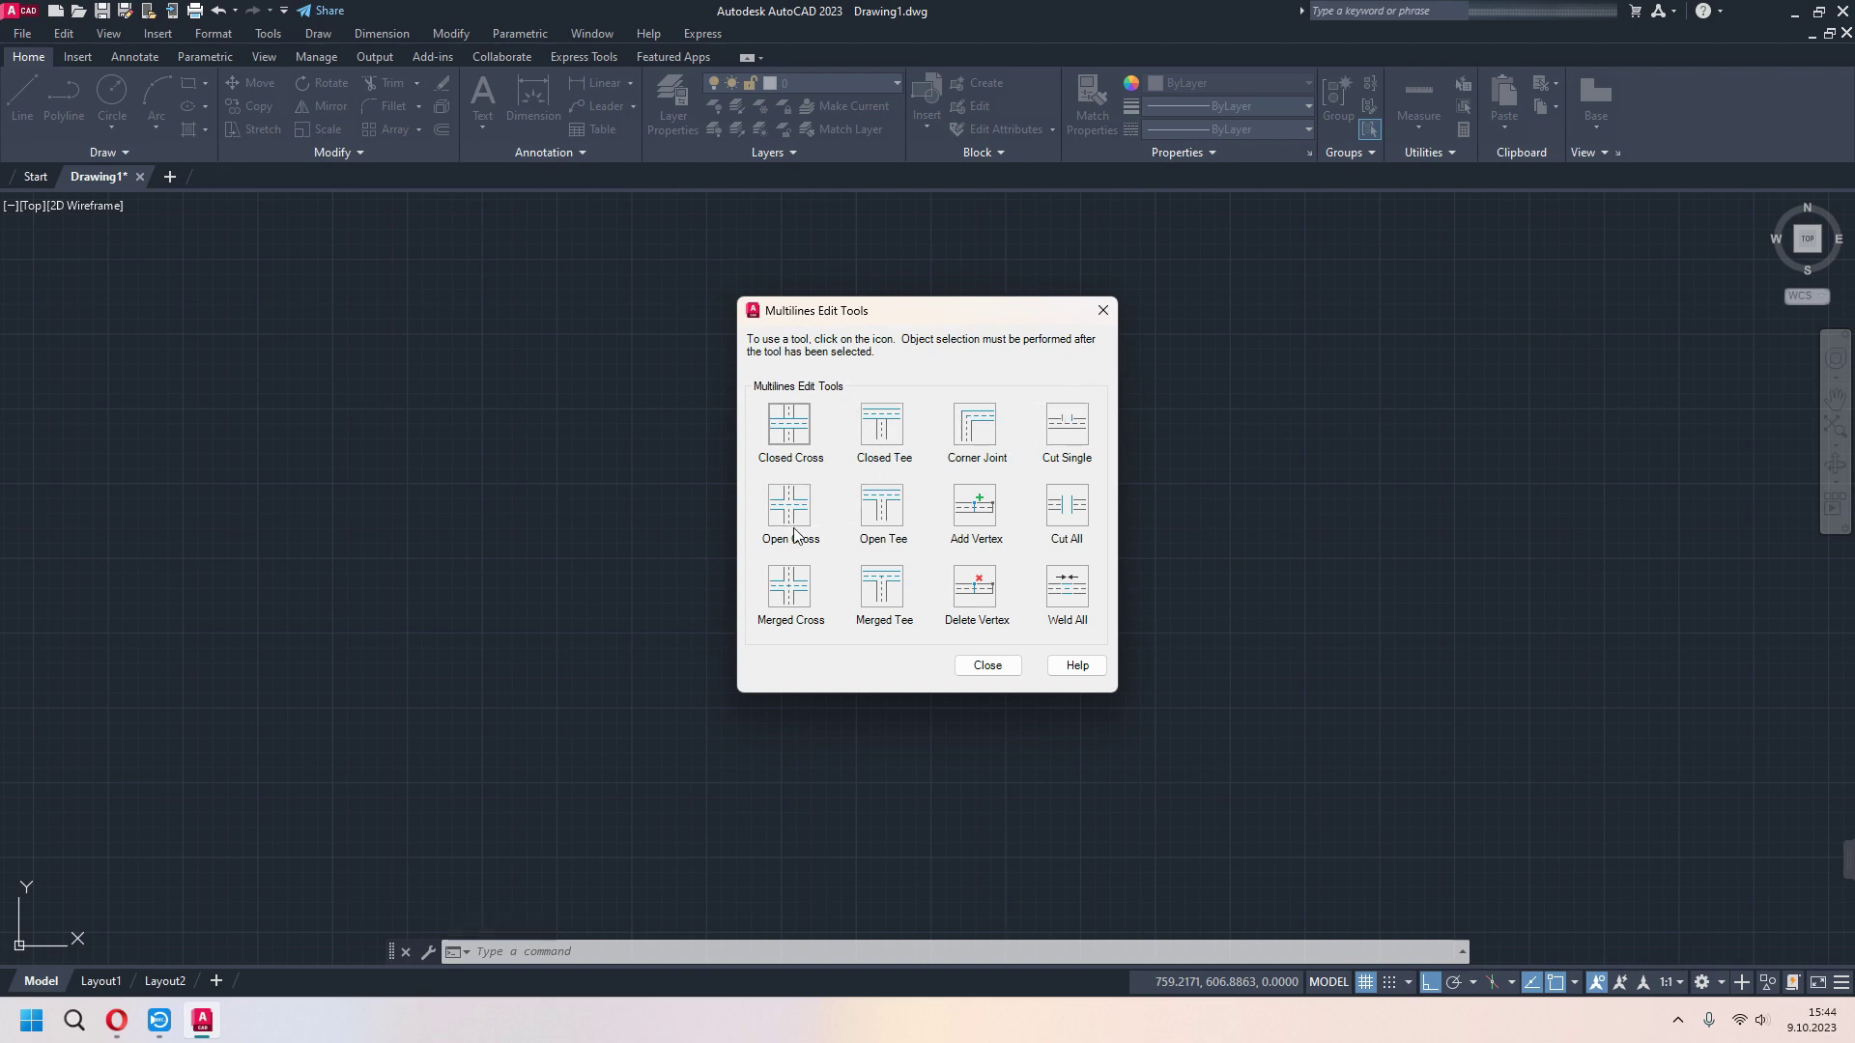
left_click(1102, 310)
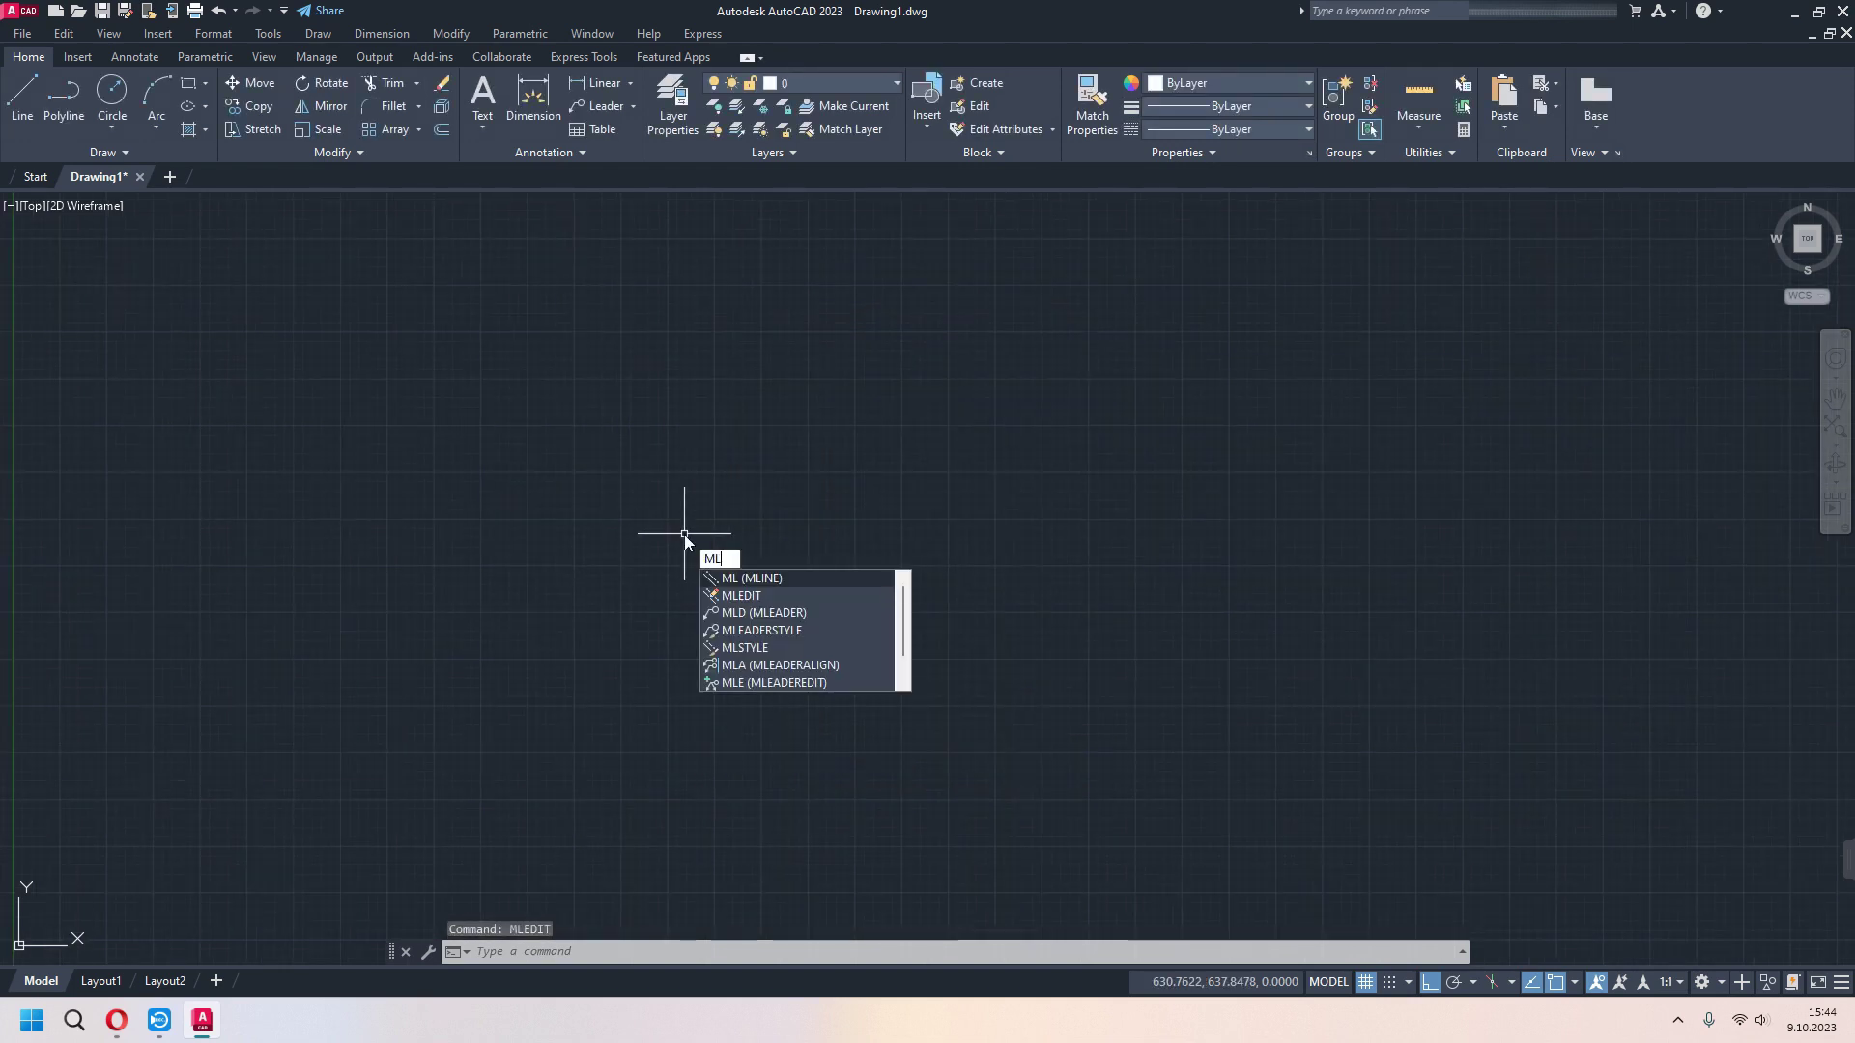
key("Return")
left_click(566, 567)
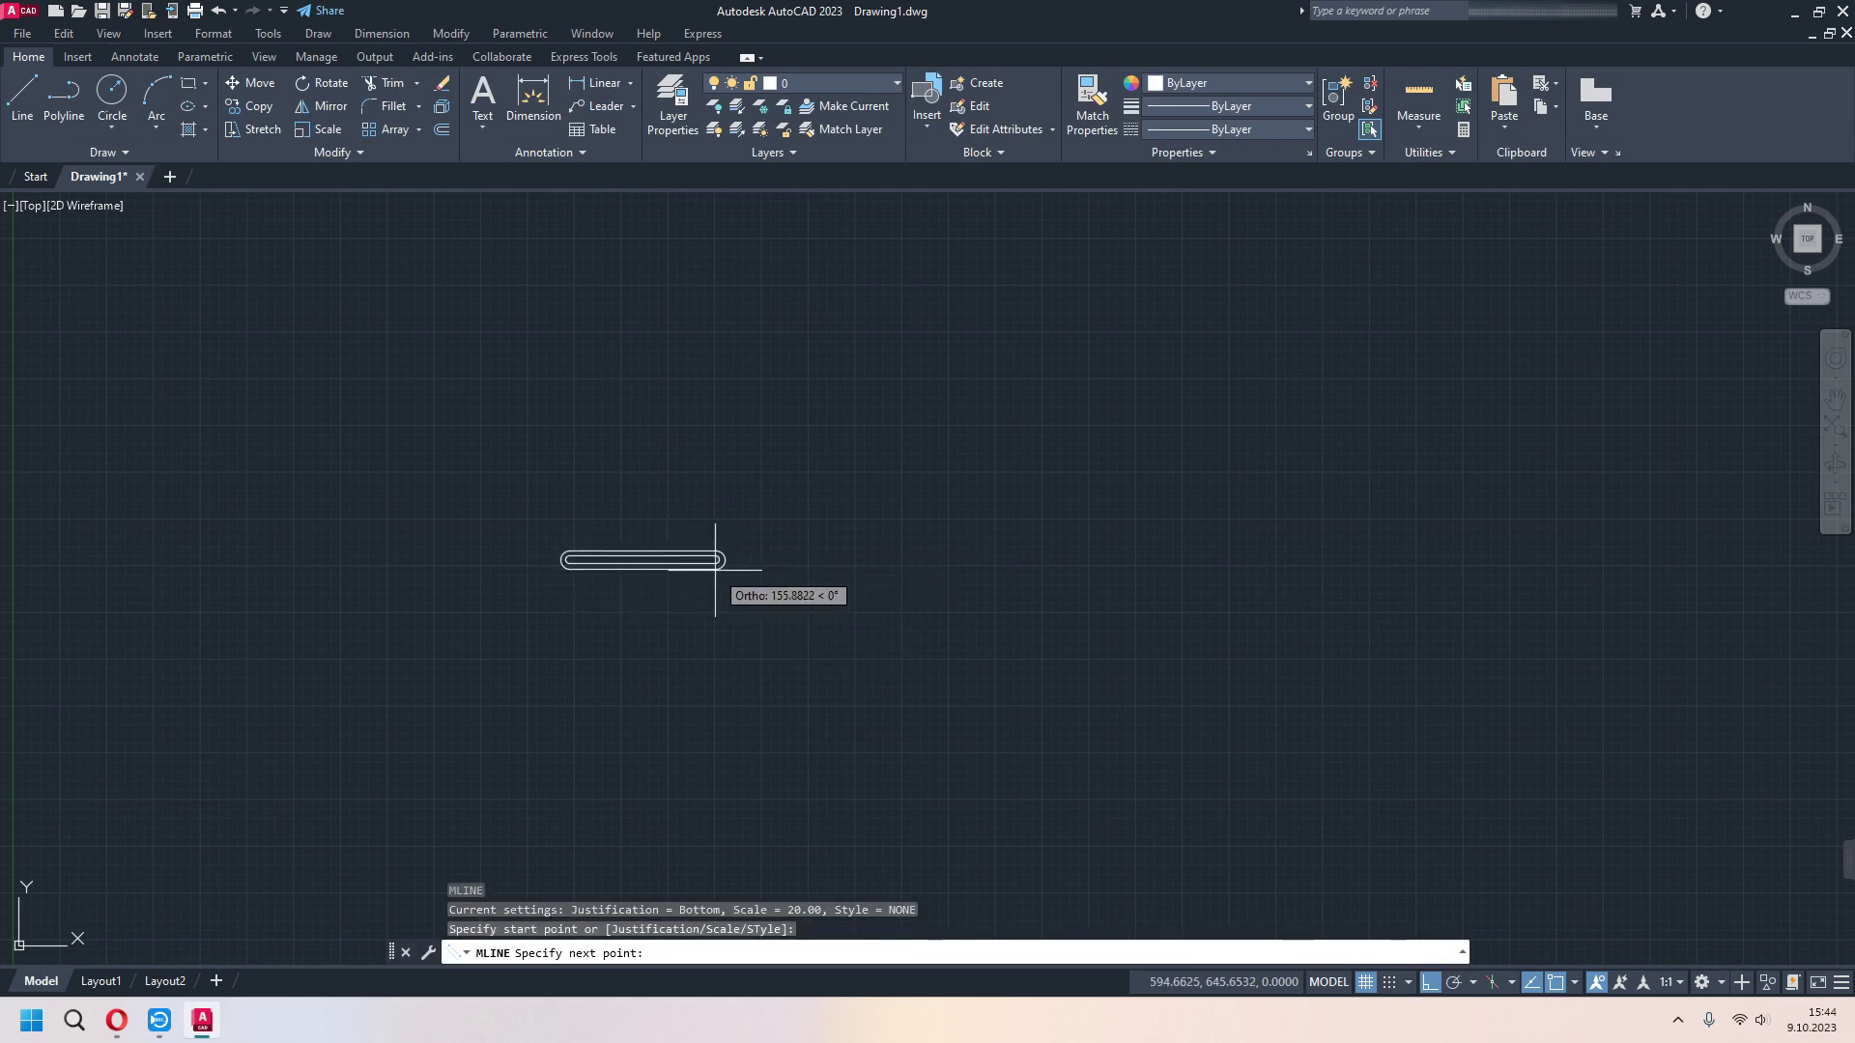
- Cancel the multiline, then in Multiline Style make STANDARD current and delete NONE
key("Escape")
left_click(210, 33)
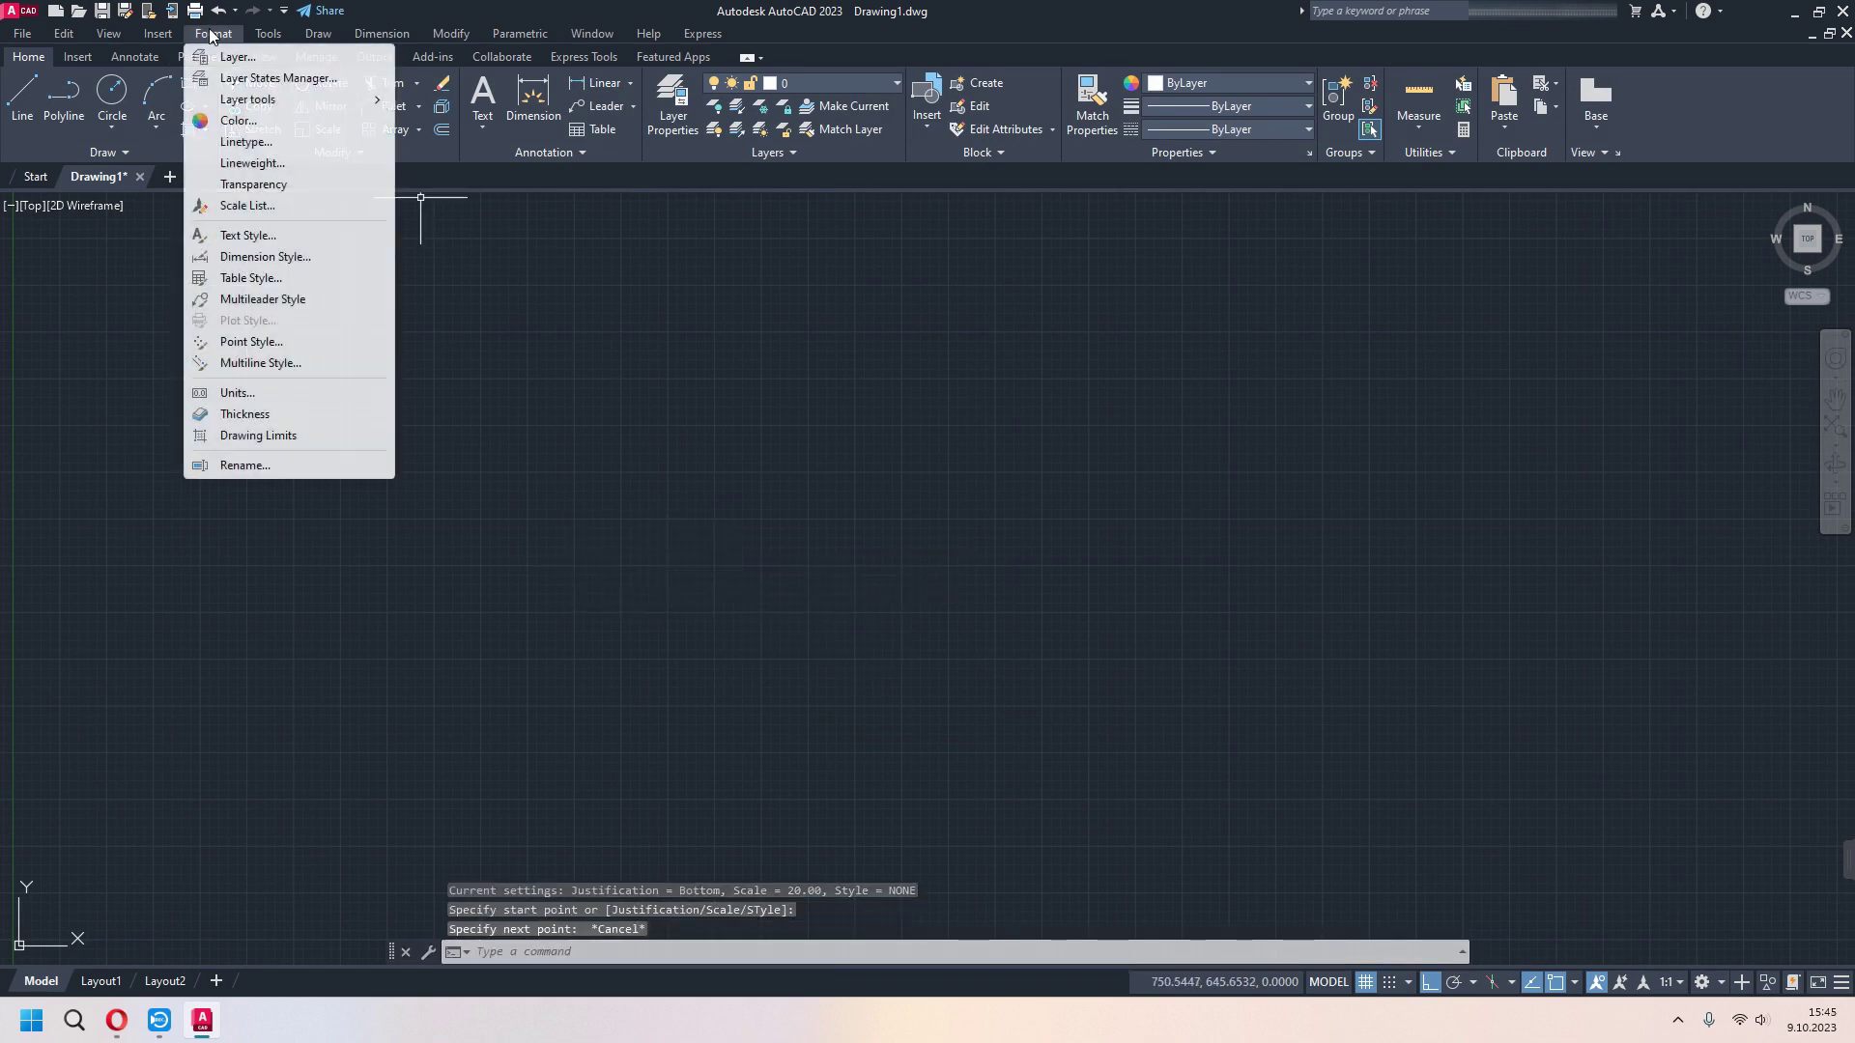
left_click(288, 362)
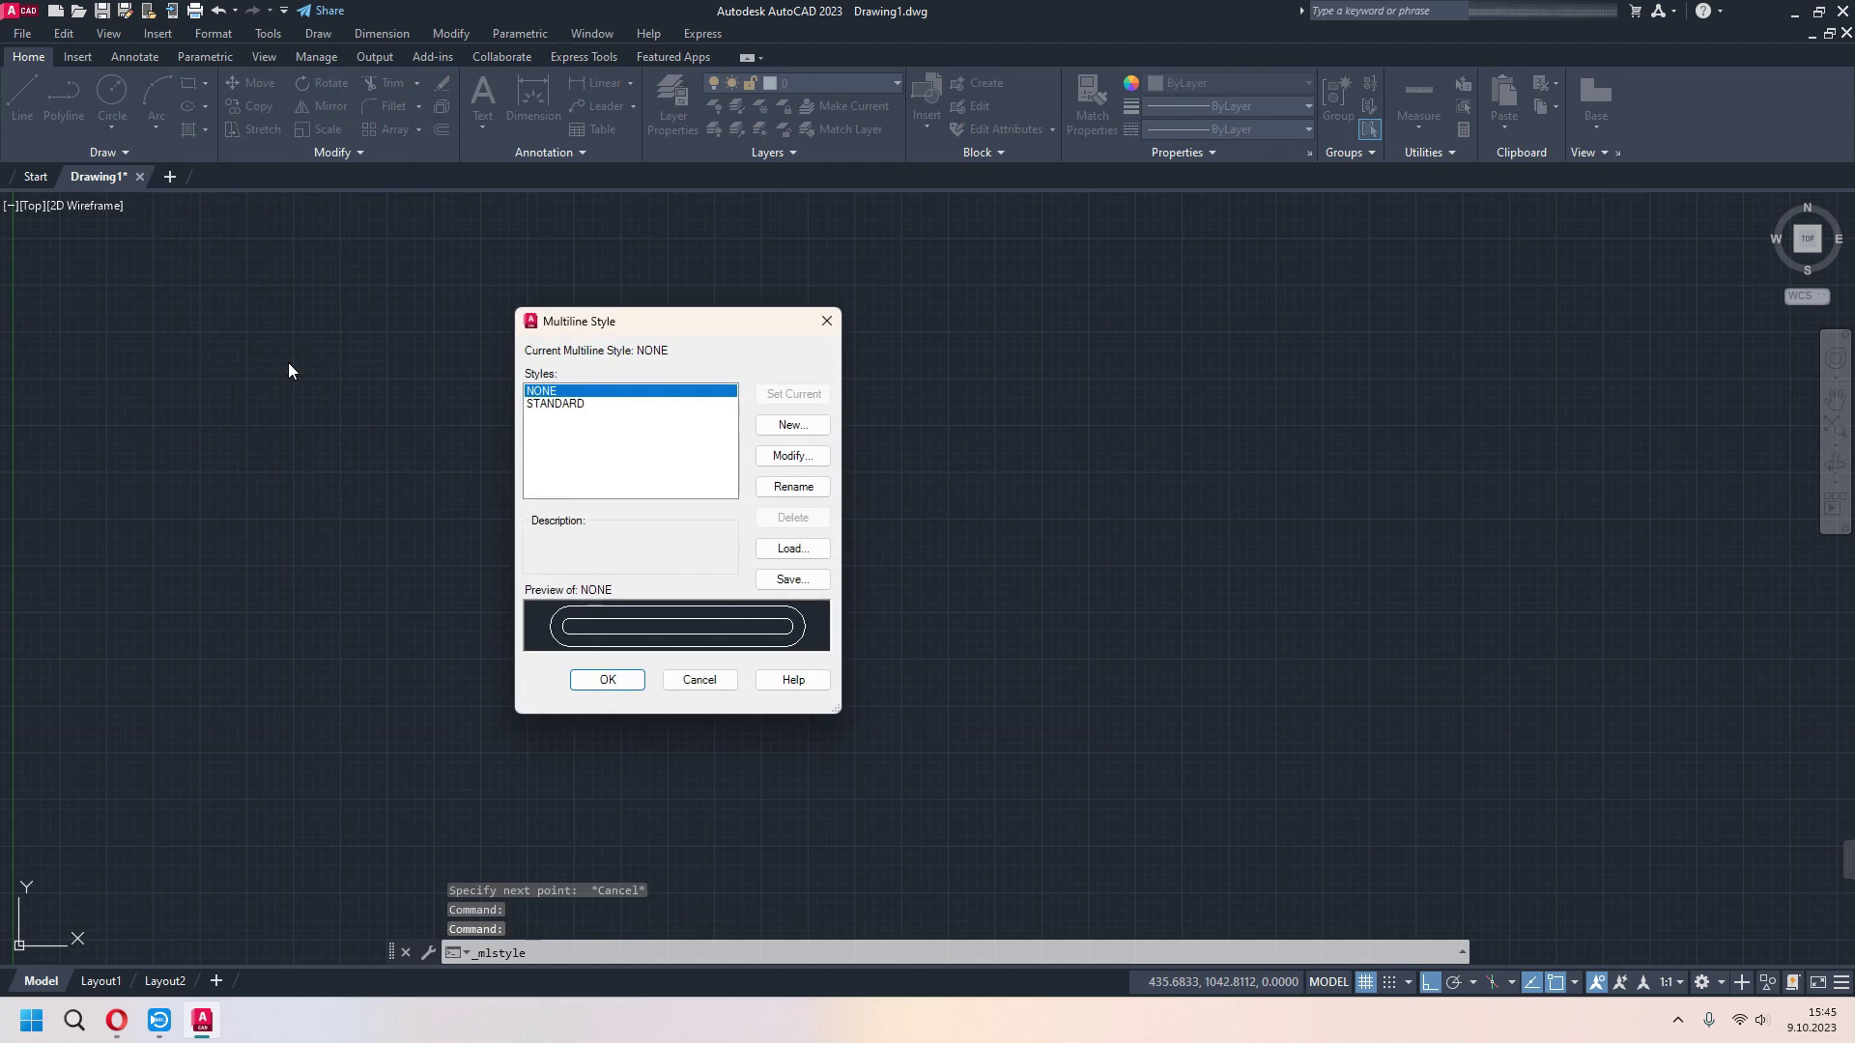
left_click(570, 404)
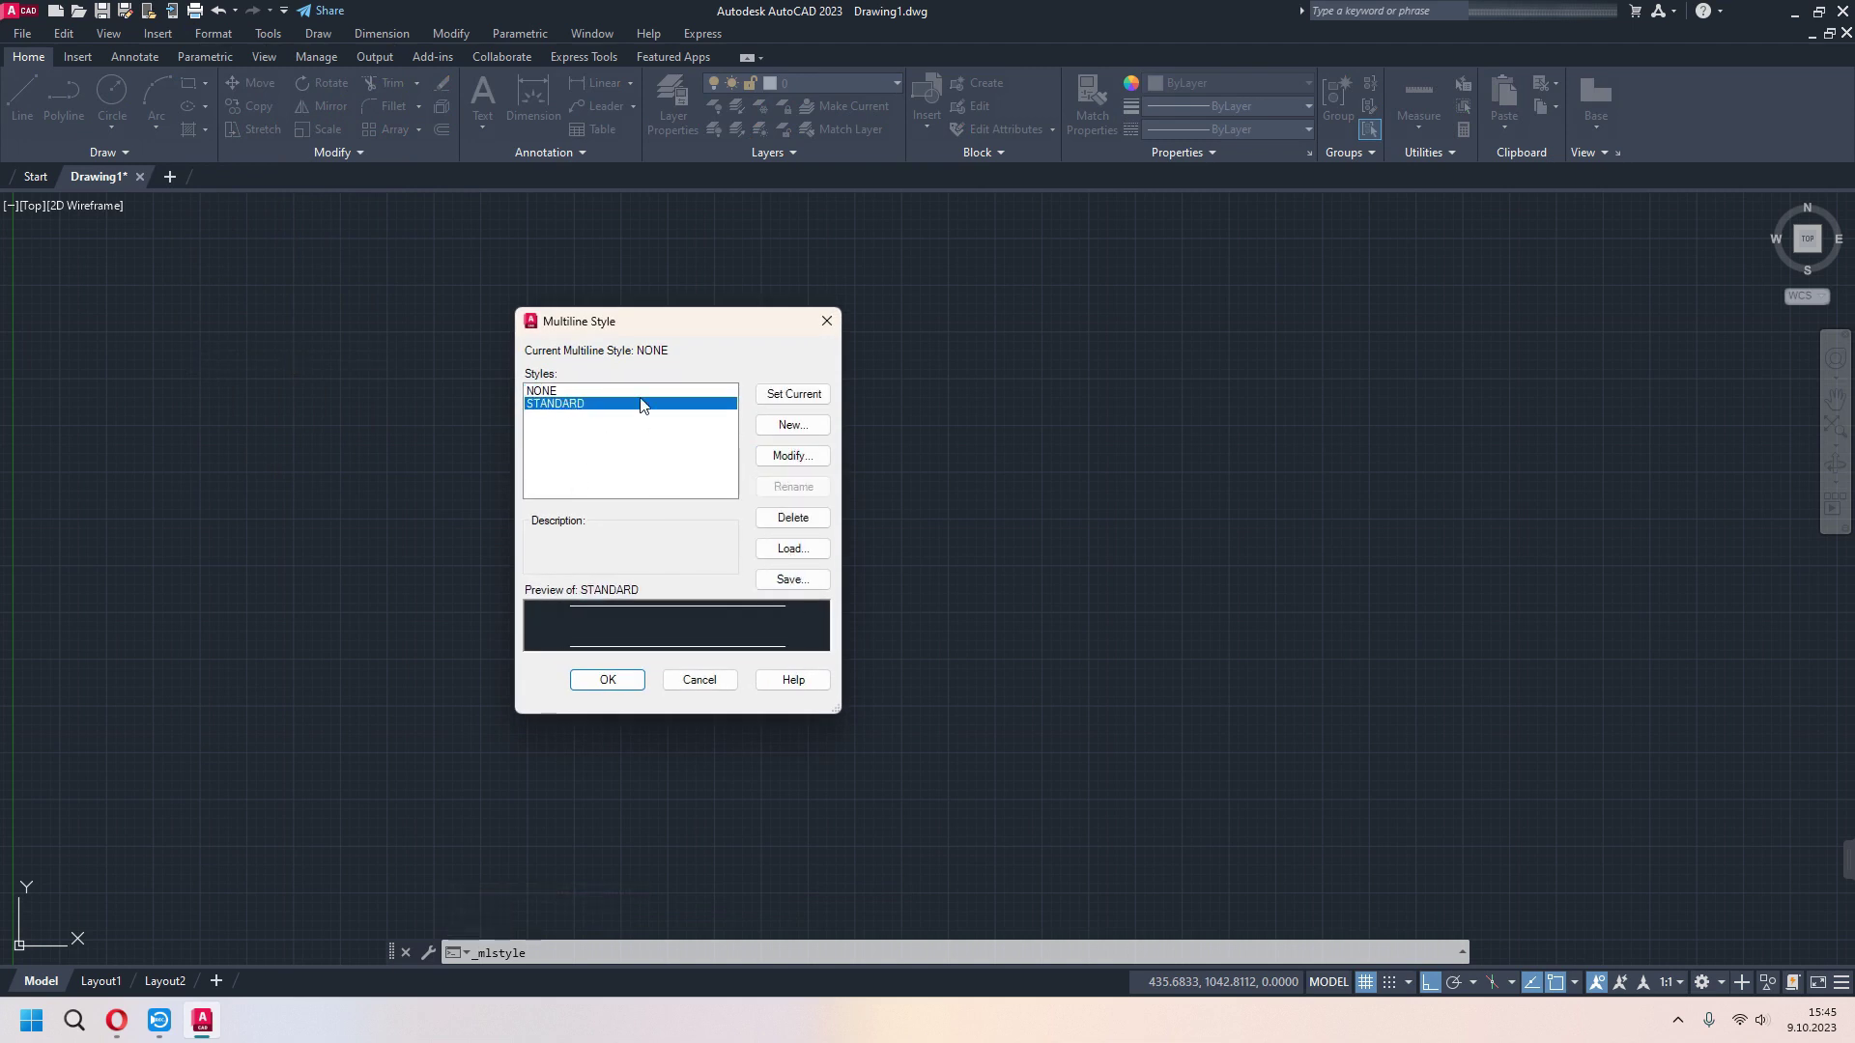
left_click(788, 395)
left_click(534, 391)
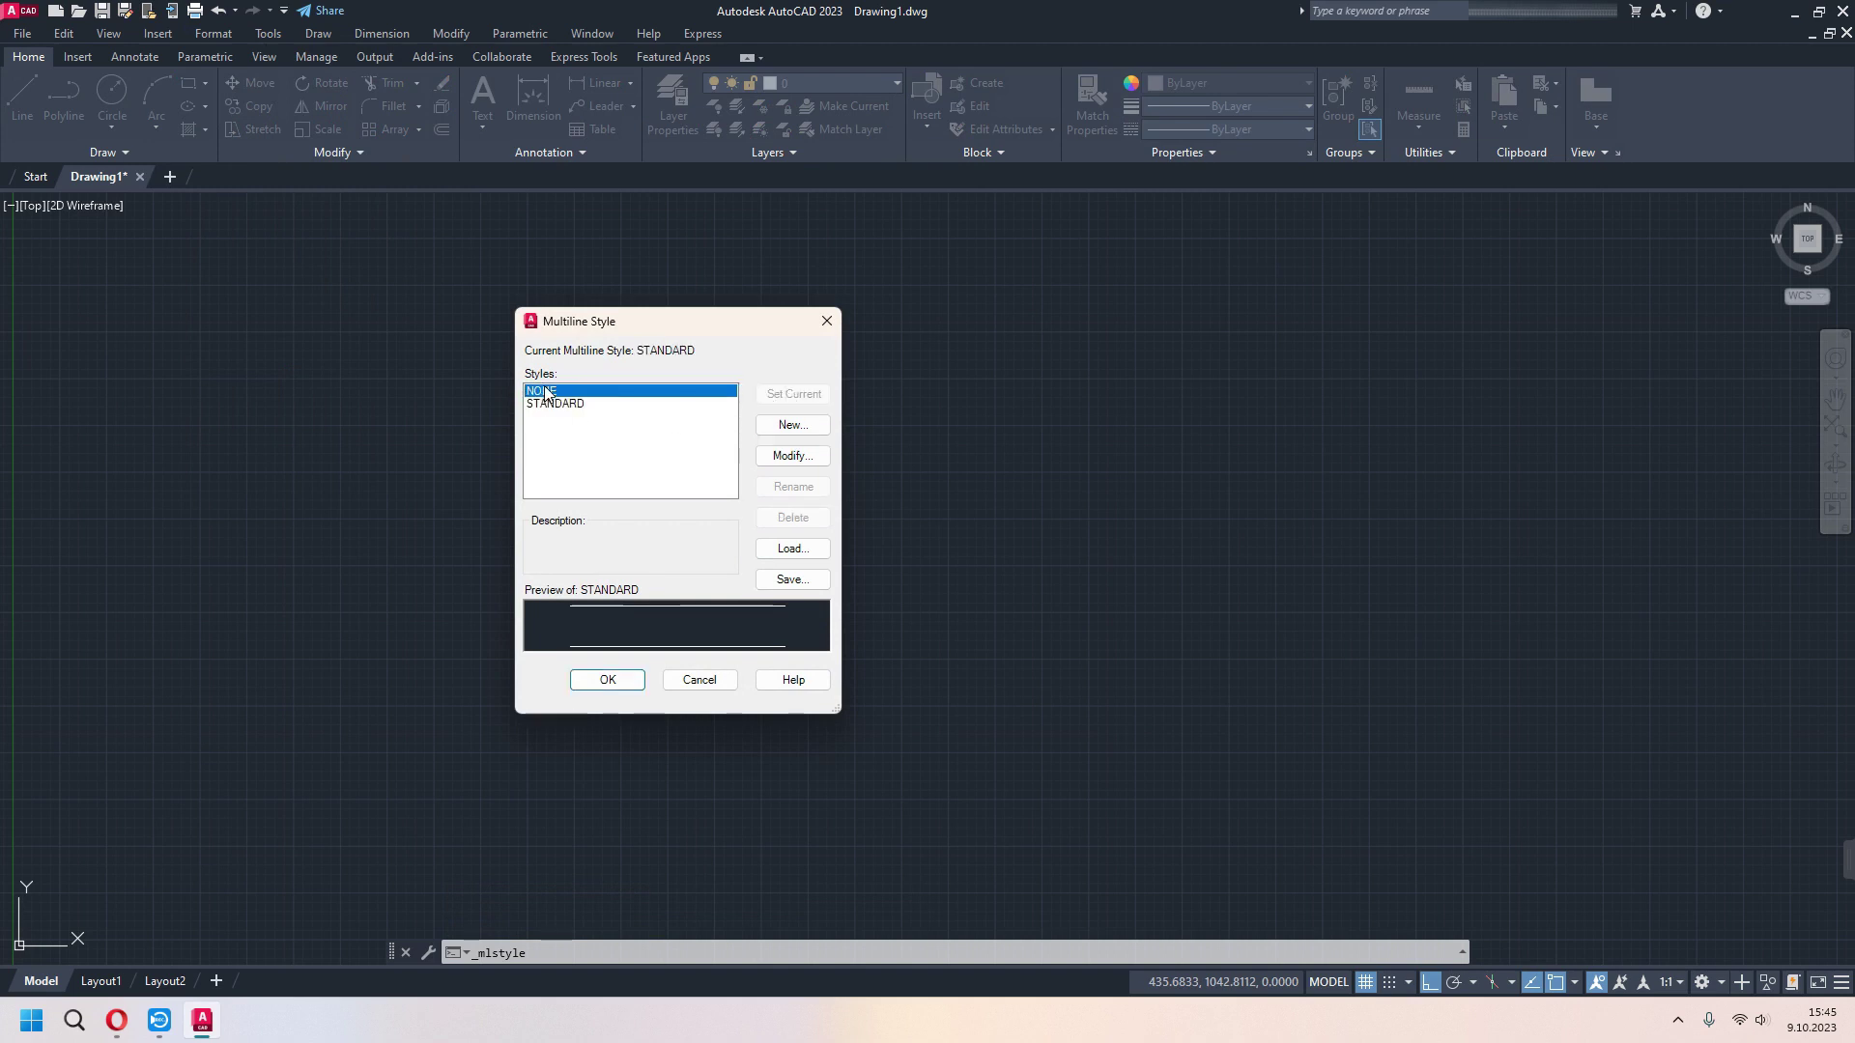
left_click(787, 519)
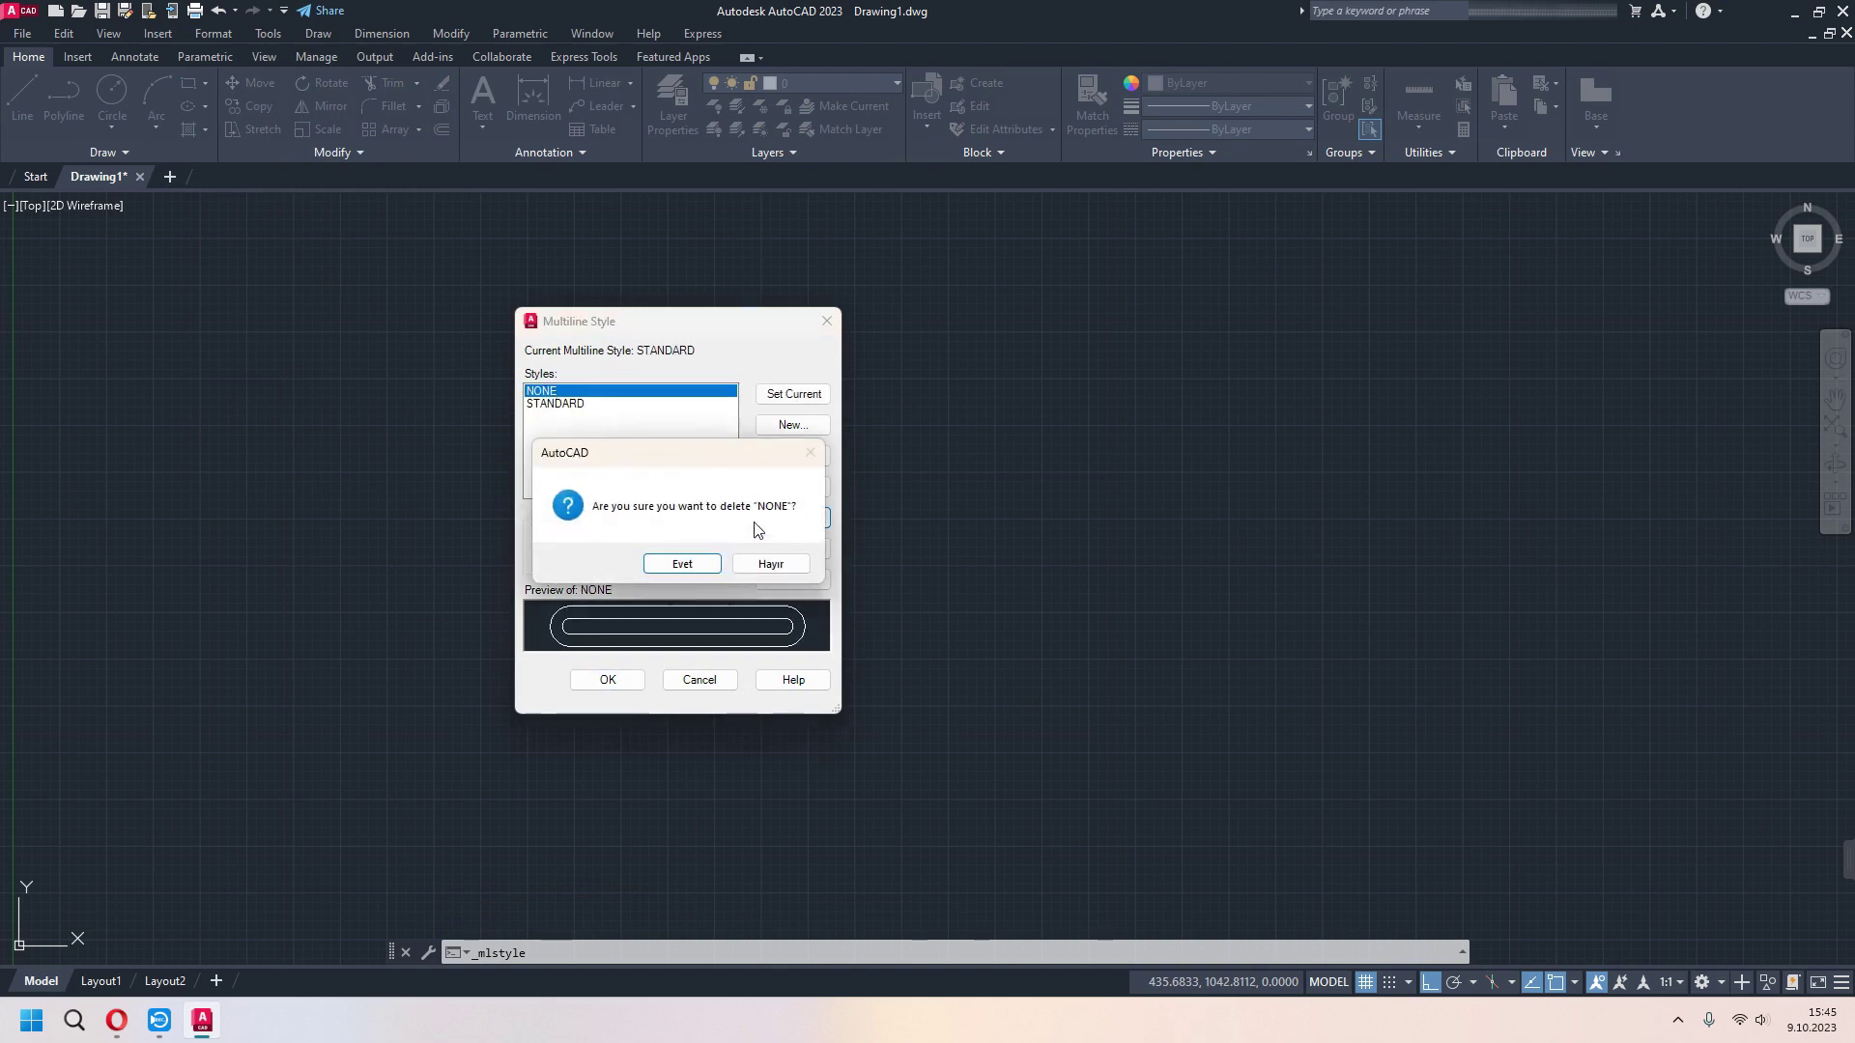
left_click(680, 564)
left_click(609, 680)
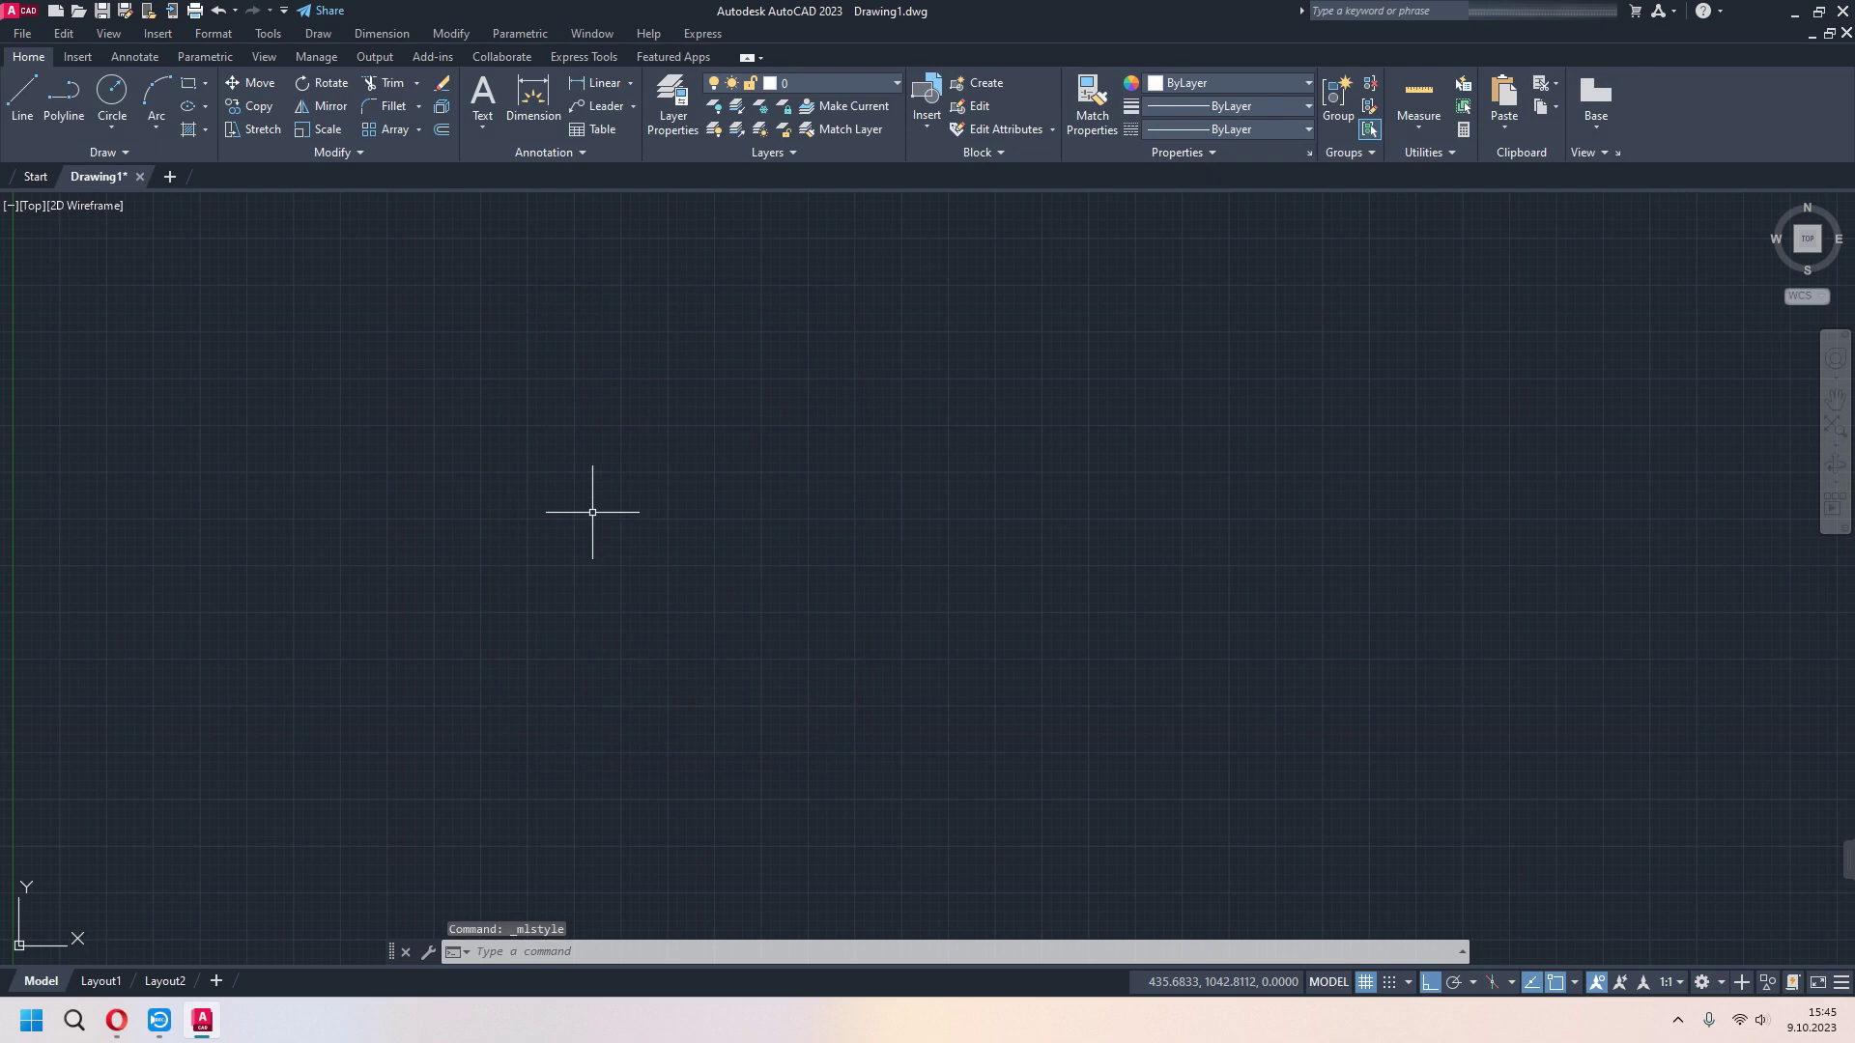
- Start a multiline at the frame's first corner with a 200-unit horizontal side
type("ml")
key("Return")
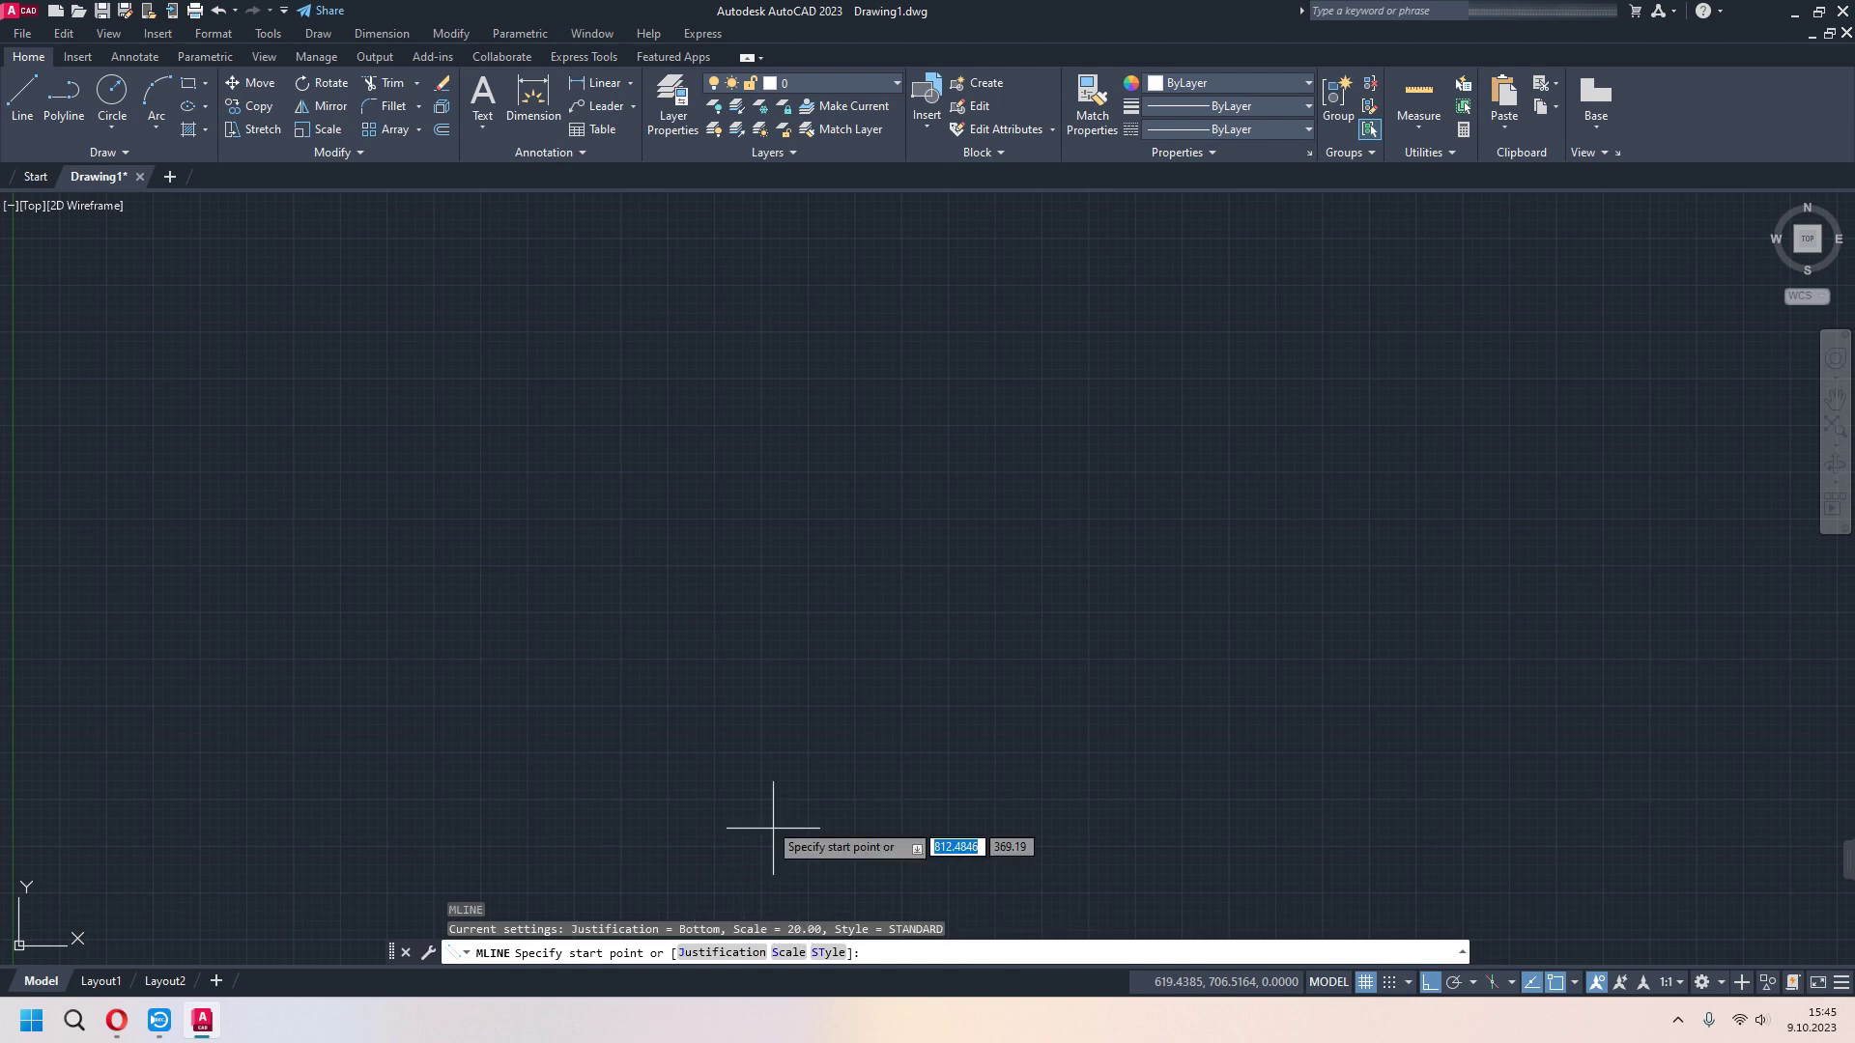
left_click(552, 564)
type("200")
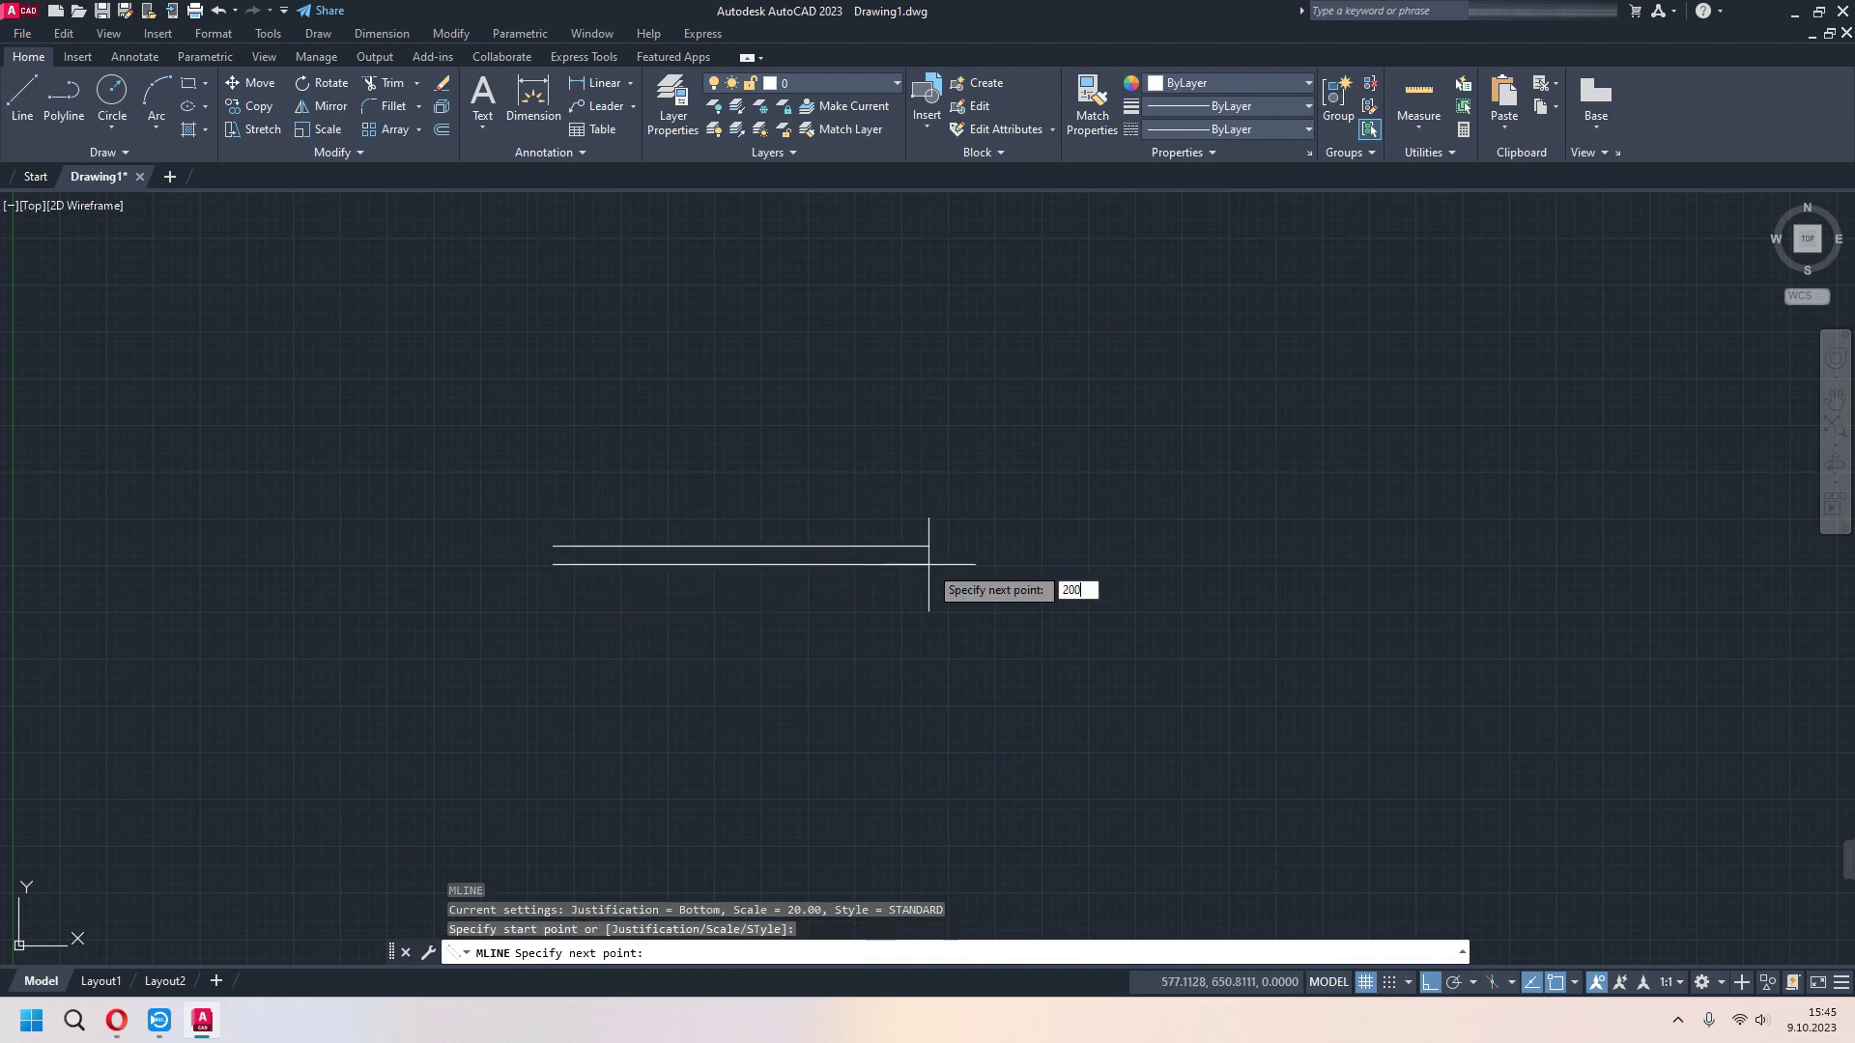
key("Return")
- Add sides of 200 up, 200 left and 150 down, leaving the corner open
type("200")
key("Return")
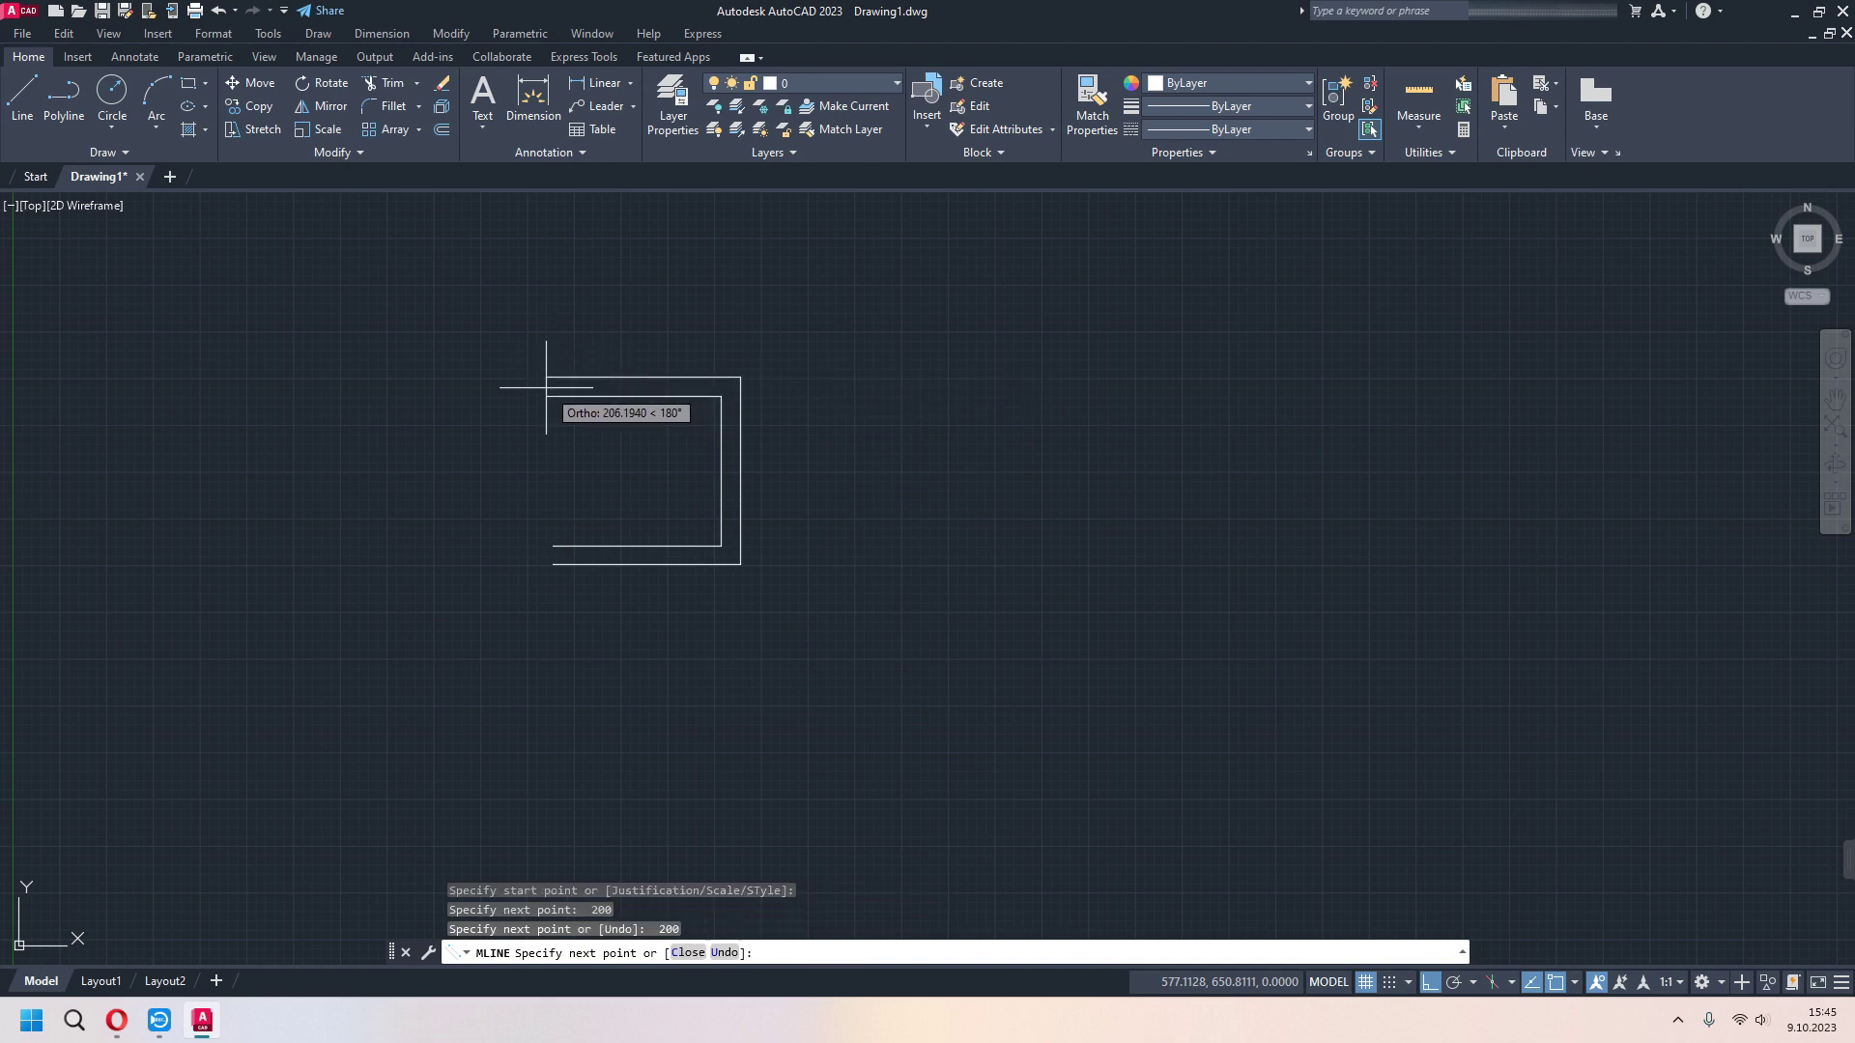
type("200")
key("Return")
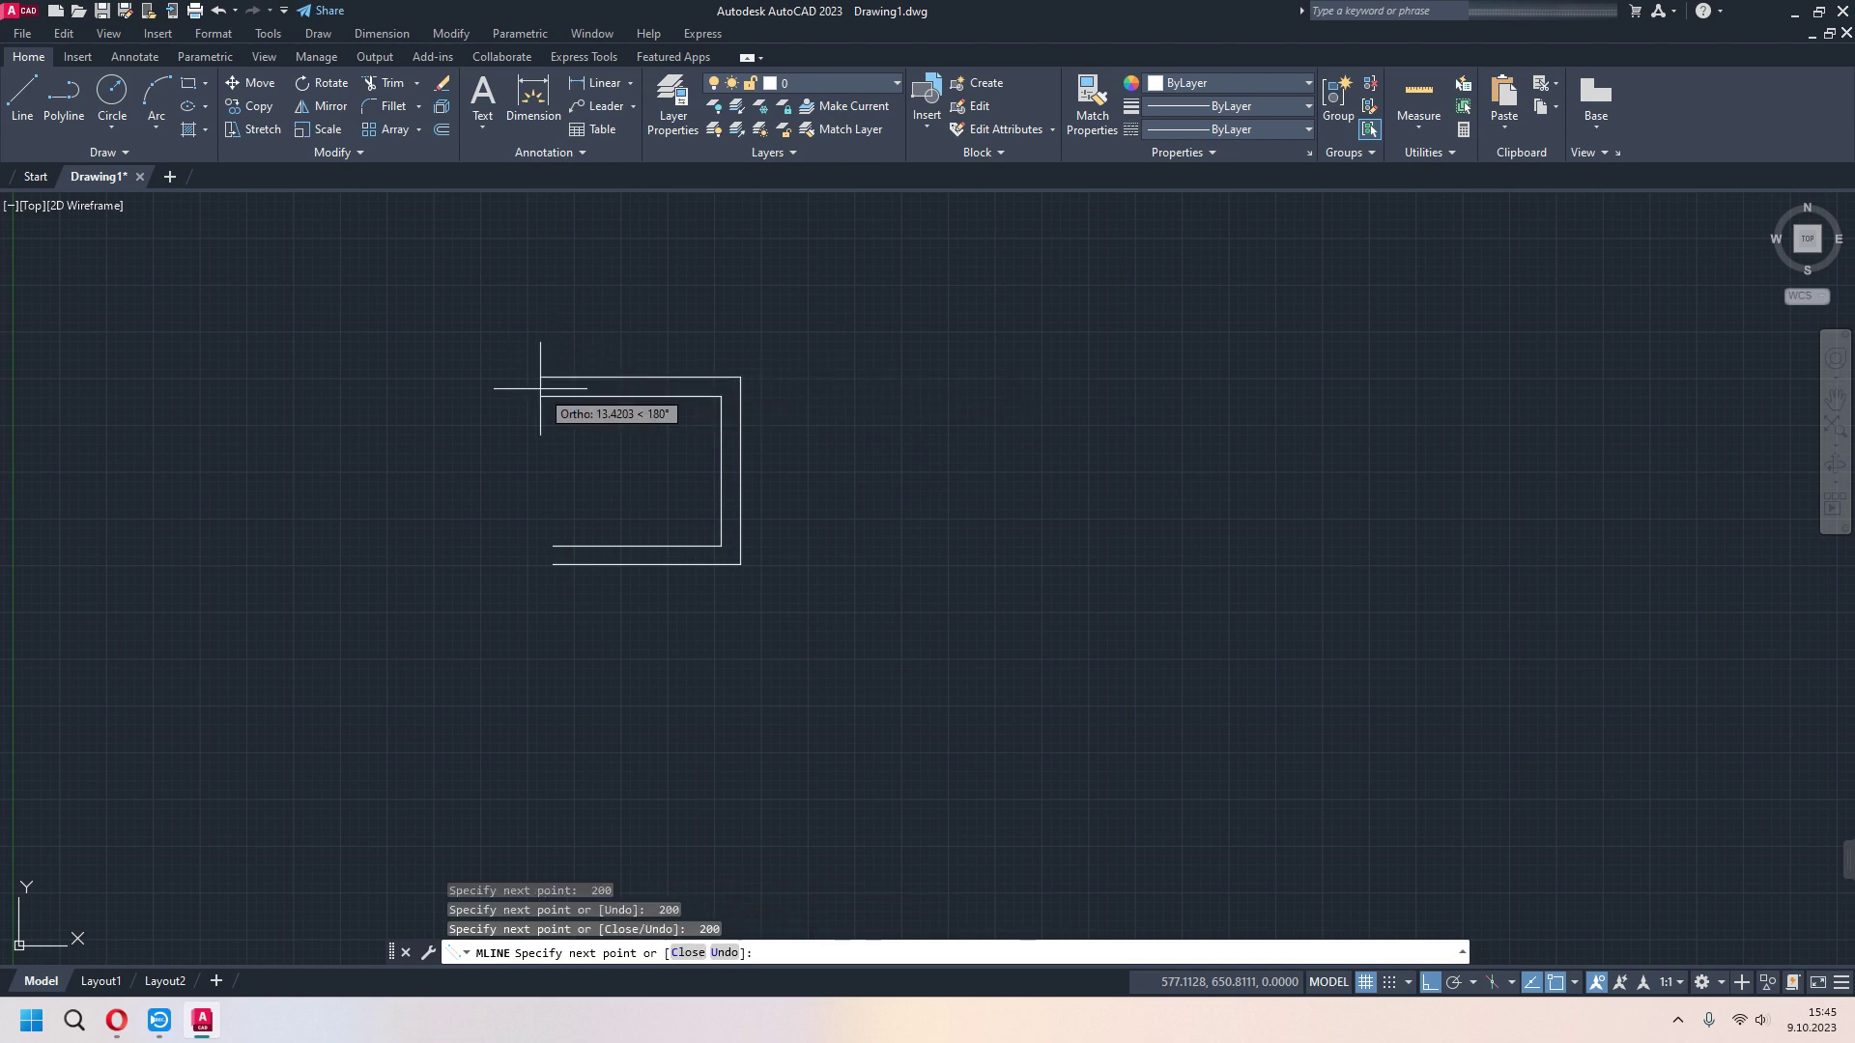
type("150")
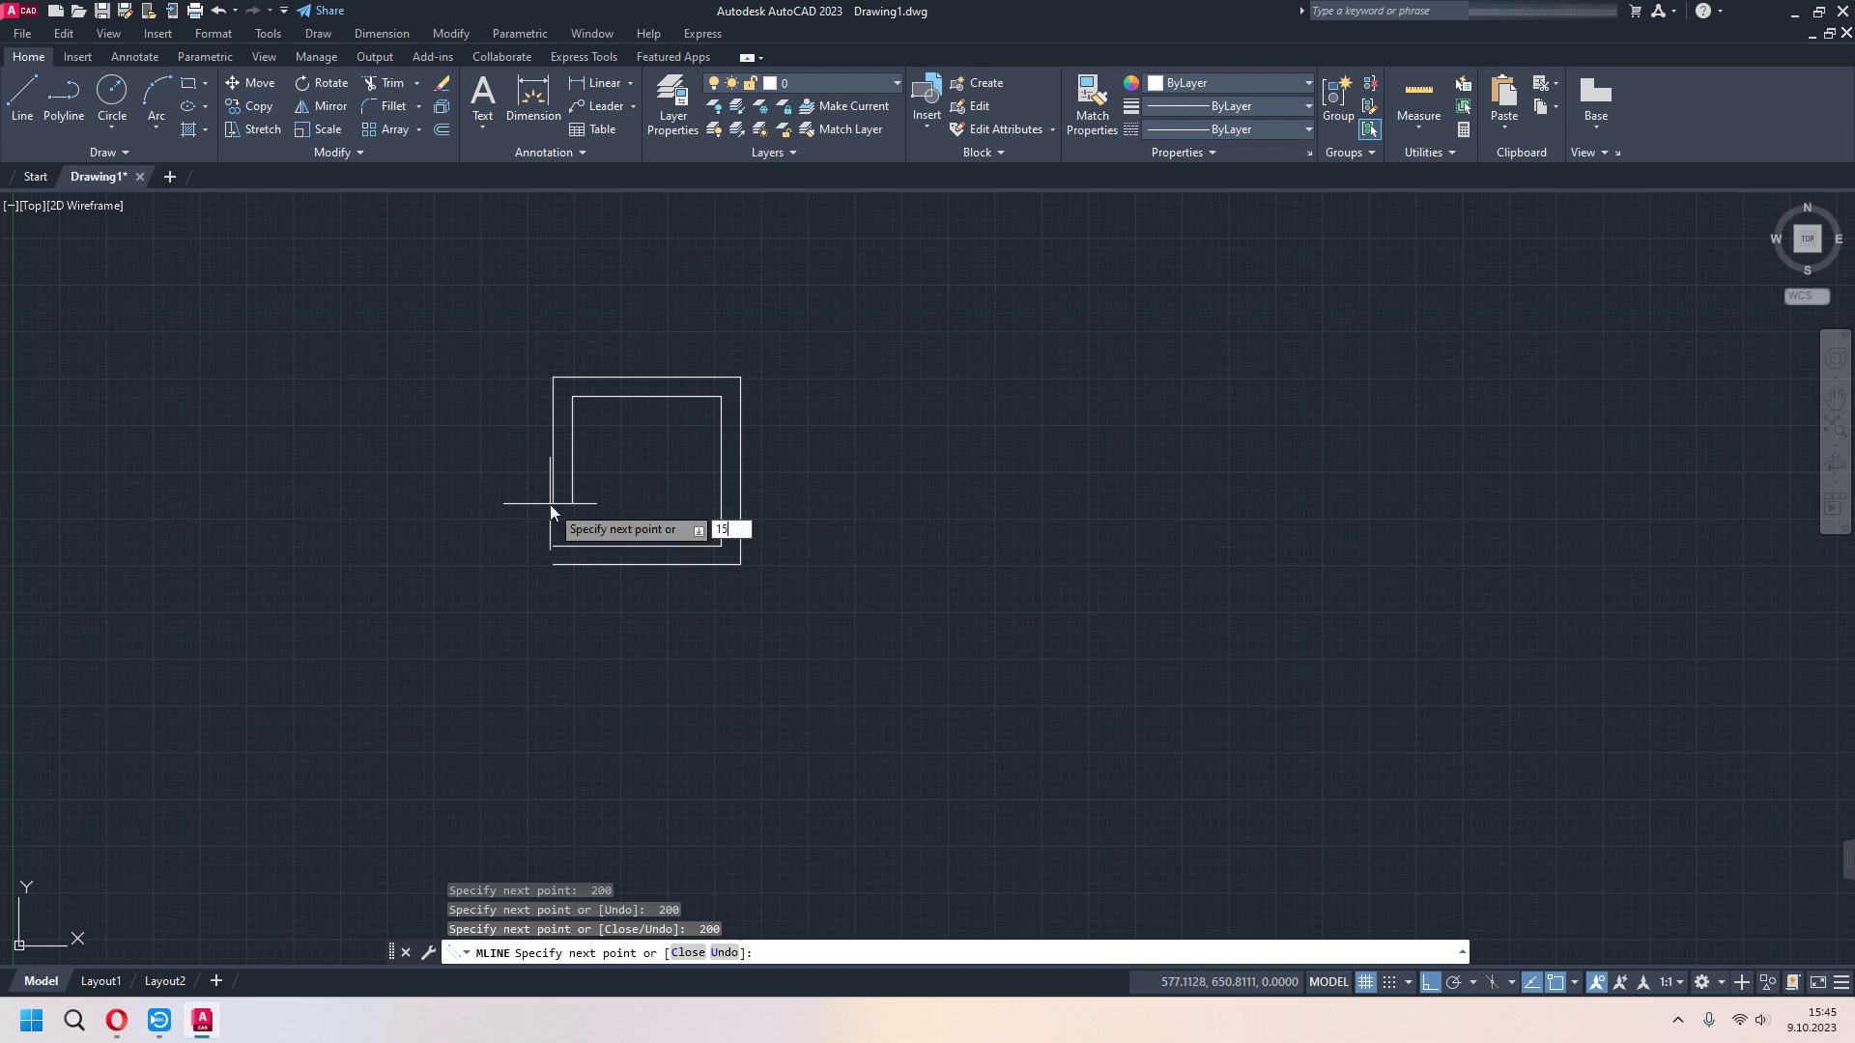
key("Return")
key("Escape")
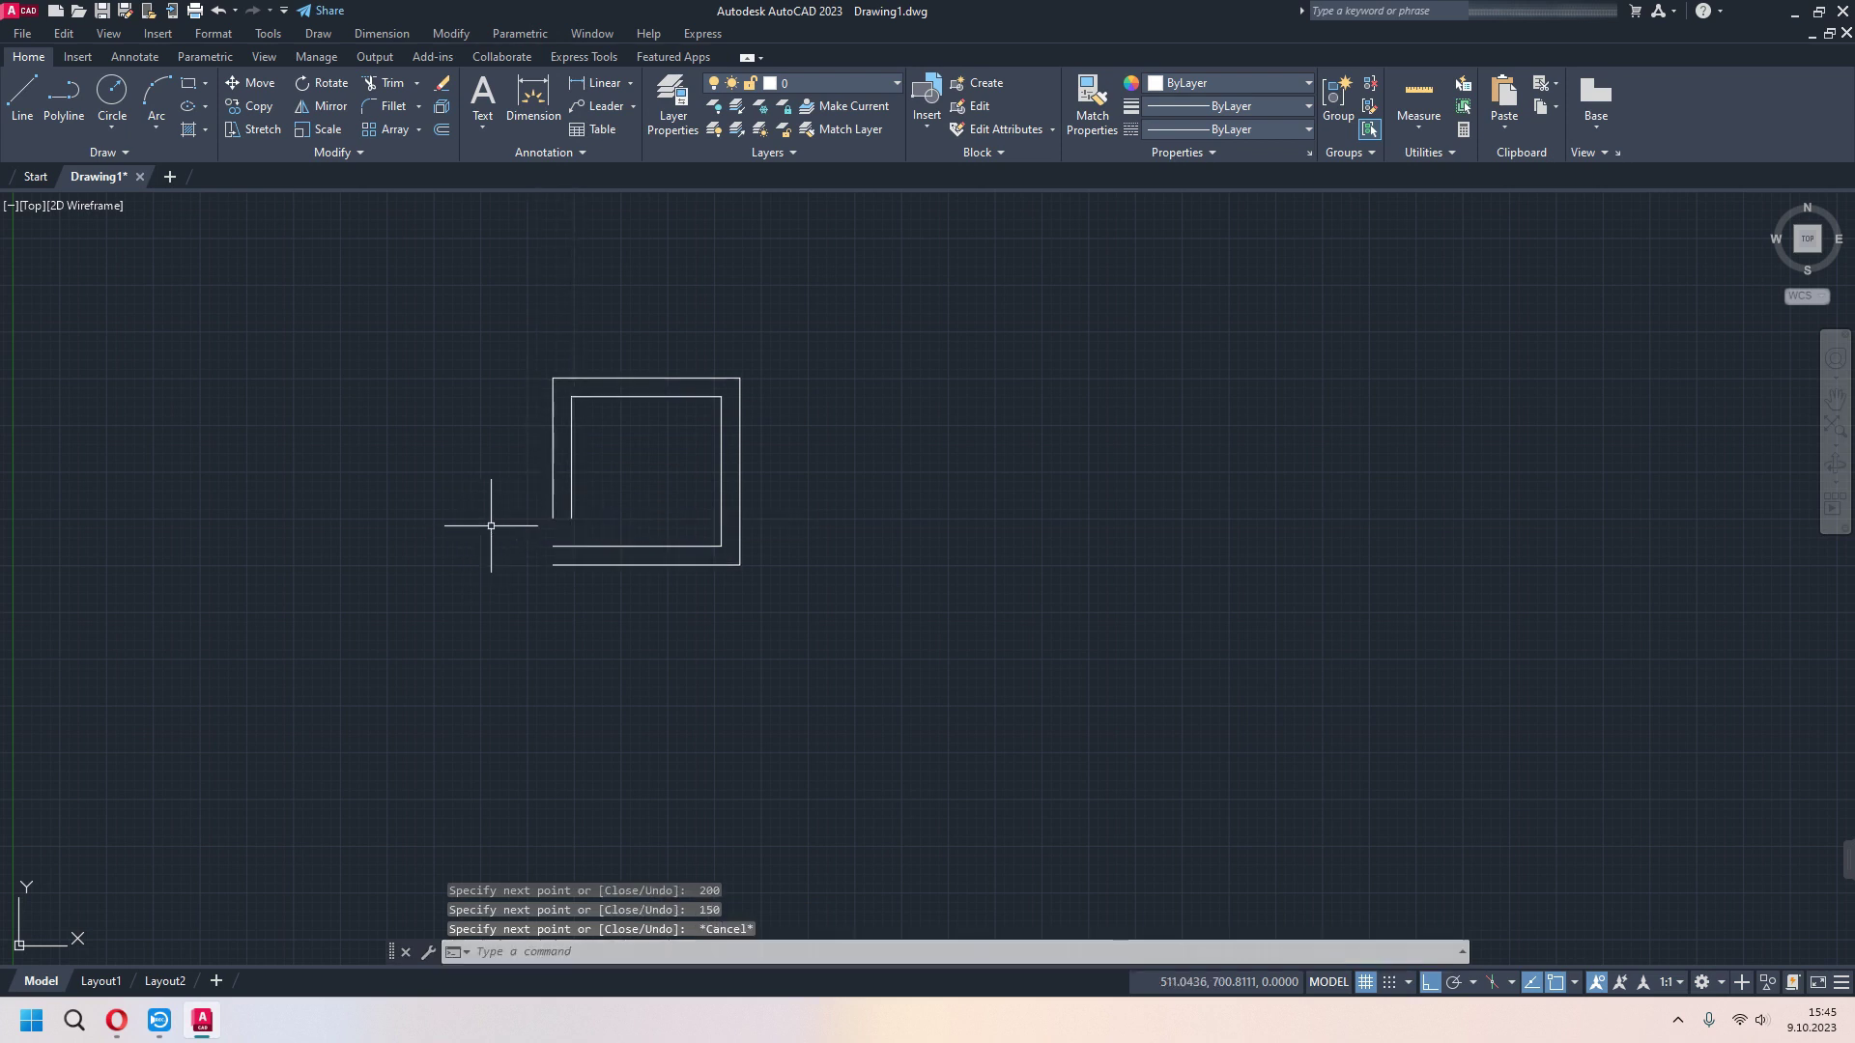
scroll(590, 525, "up", 2)
middle_click_drag(662, 543, 683, 576)
type("med")
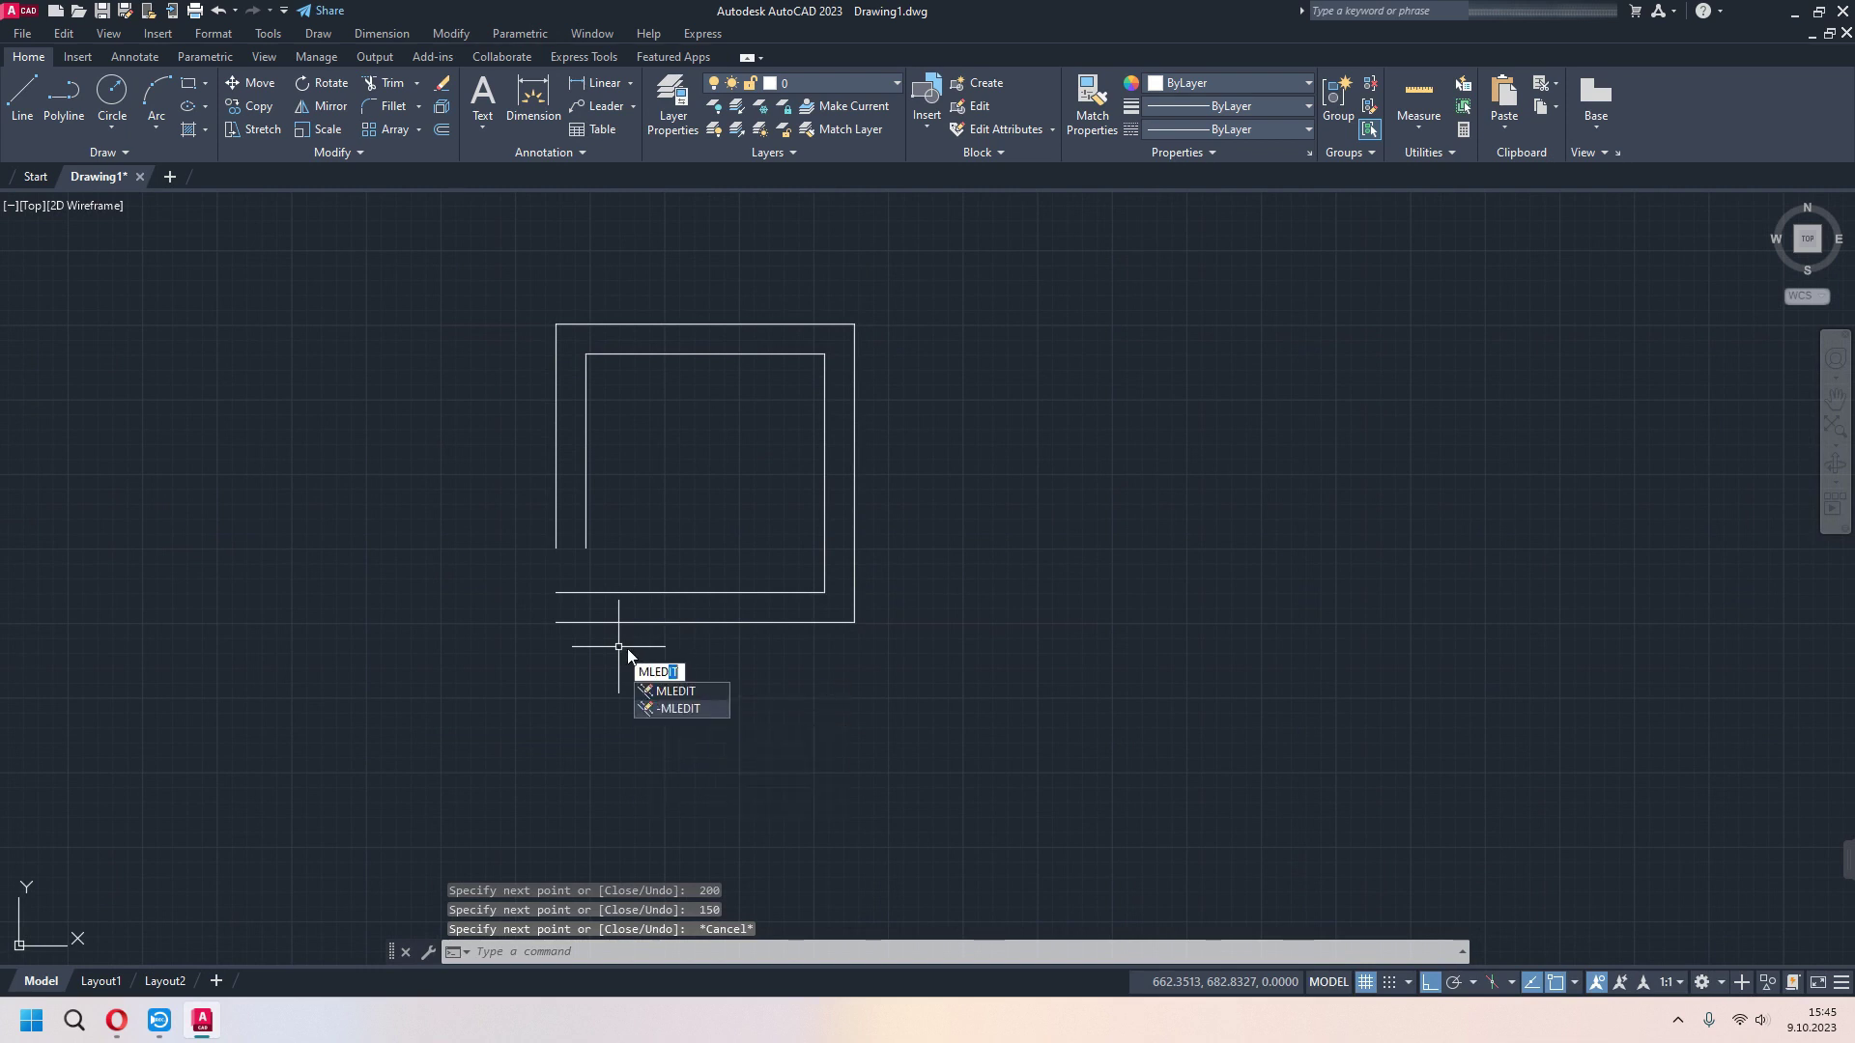
left_click(683, 695)
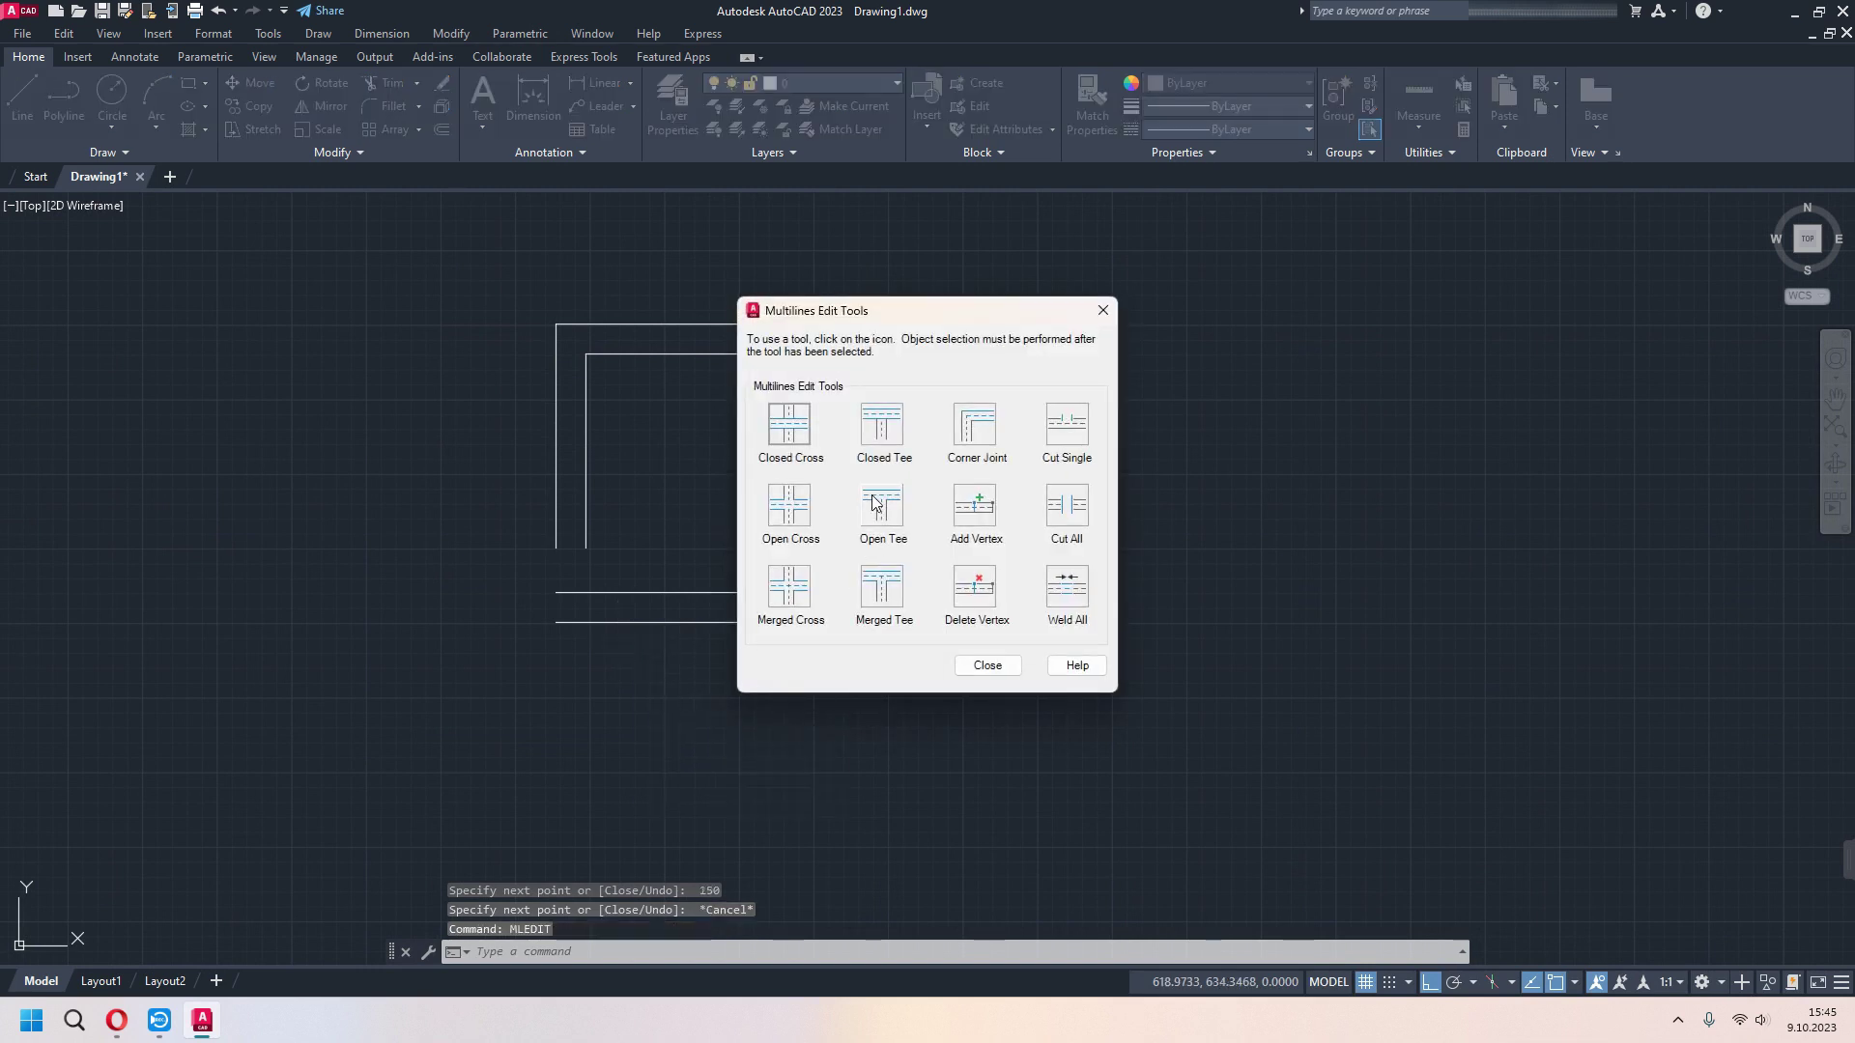
left_click_drag(908, 319, 1018, 322)
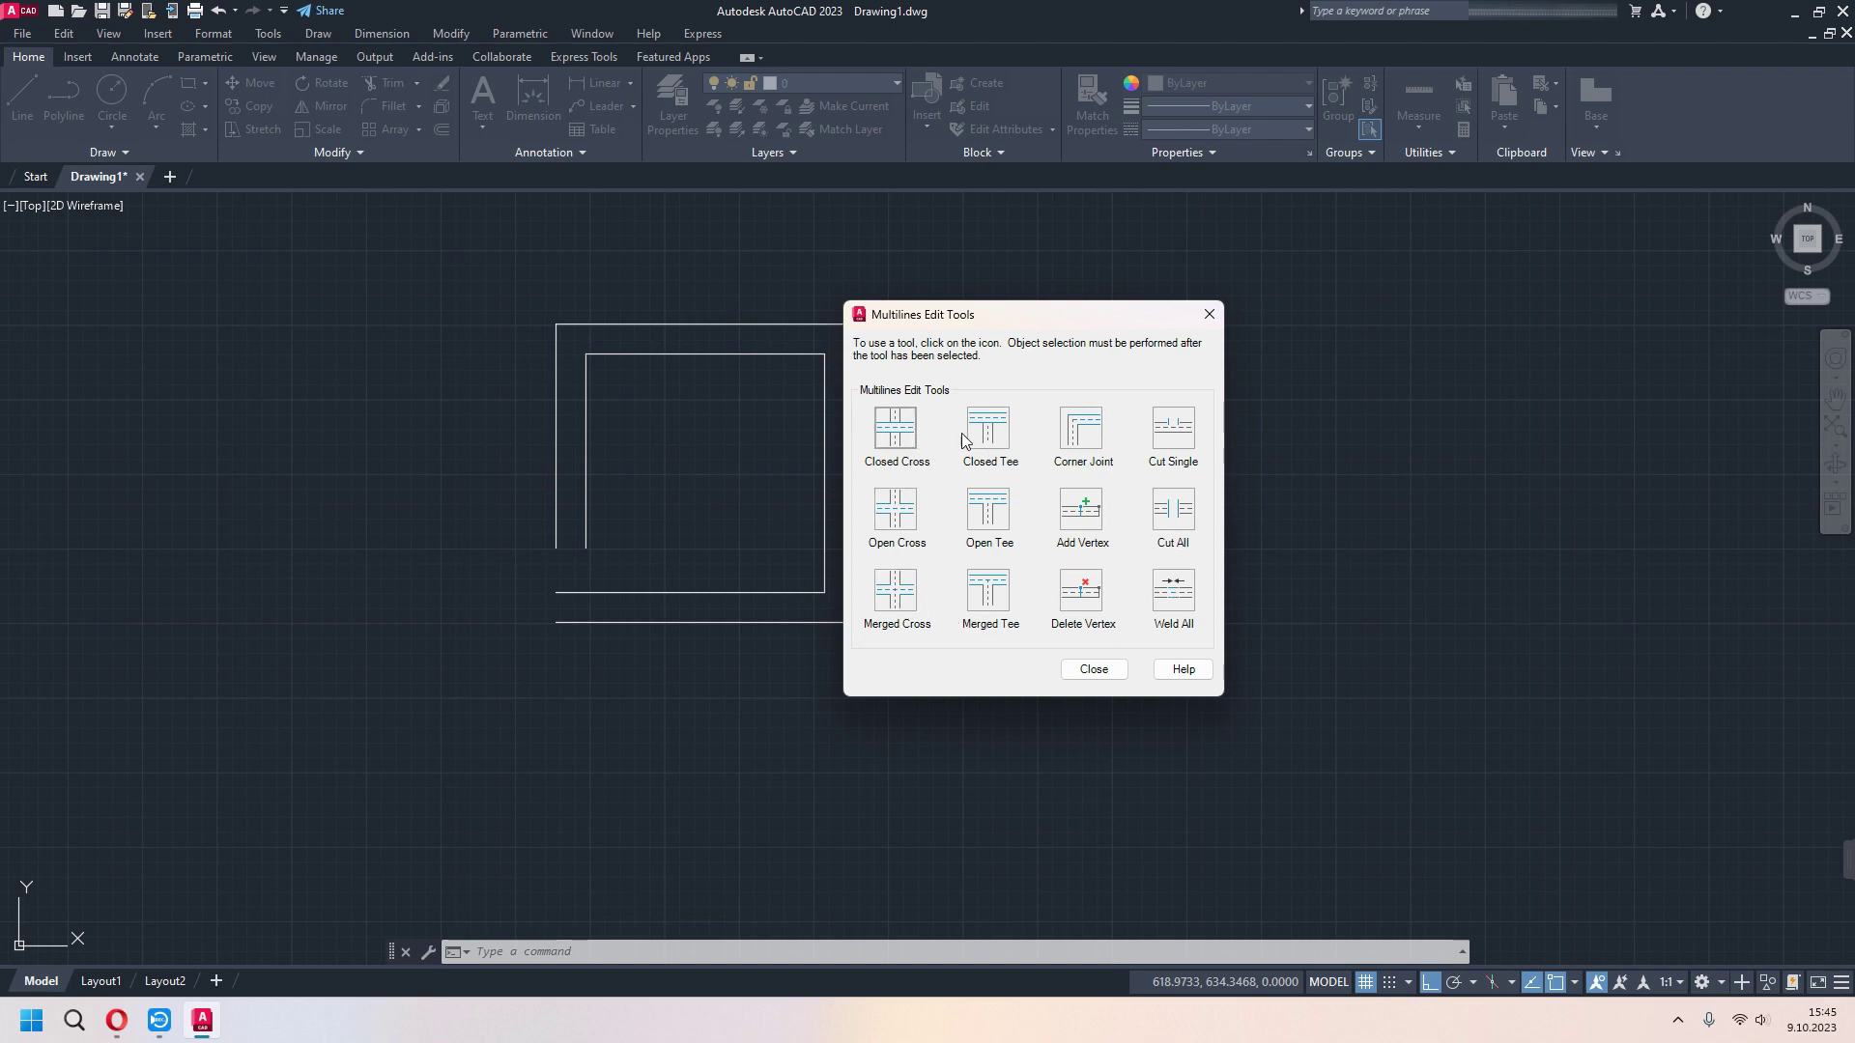
left_click(1080, 440)
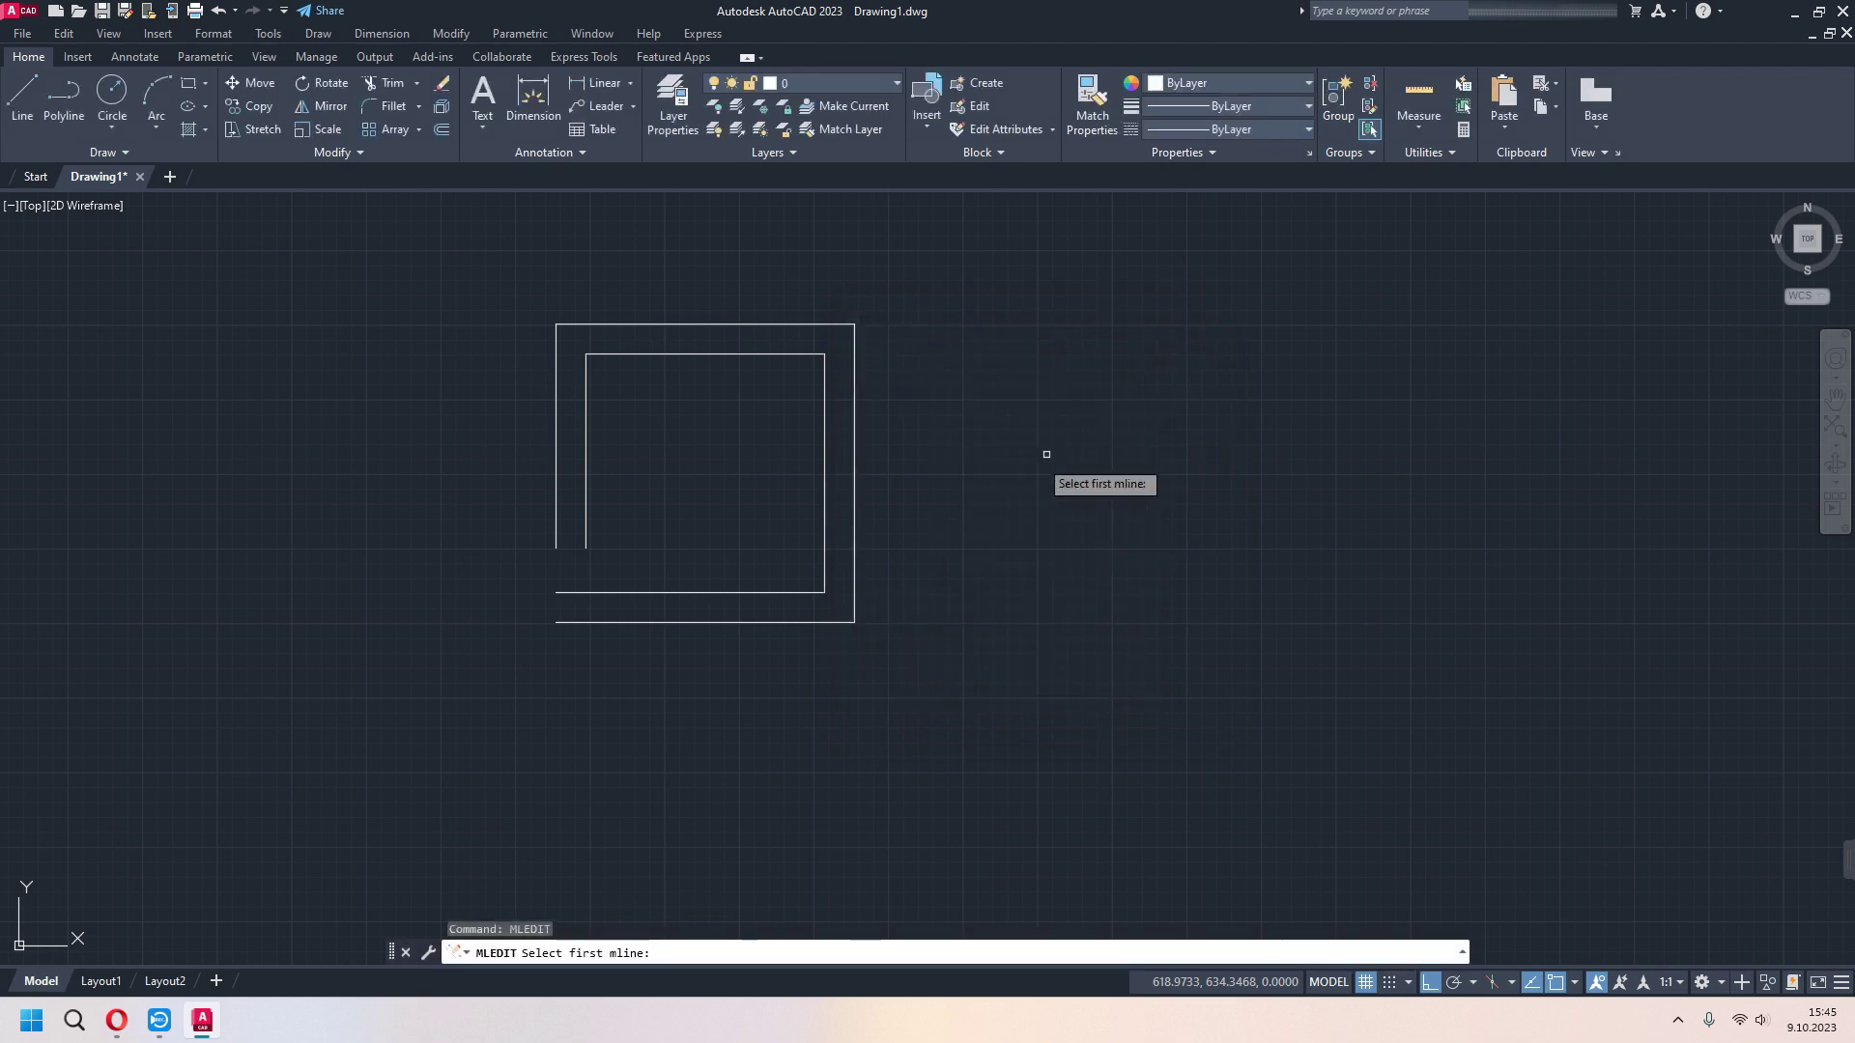
left_click(585, 509)
left_click(581, 599)
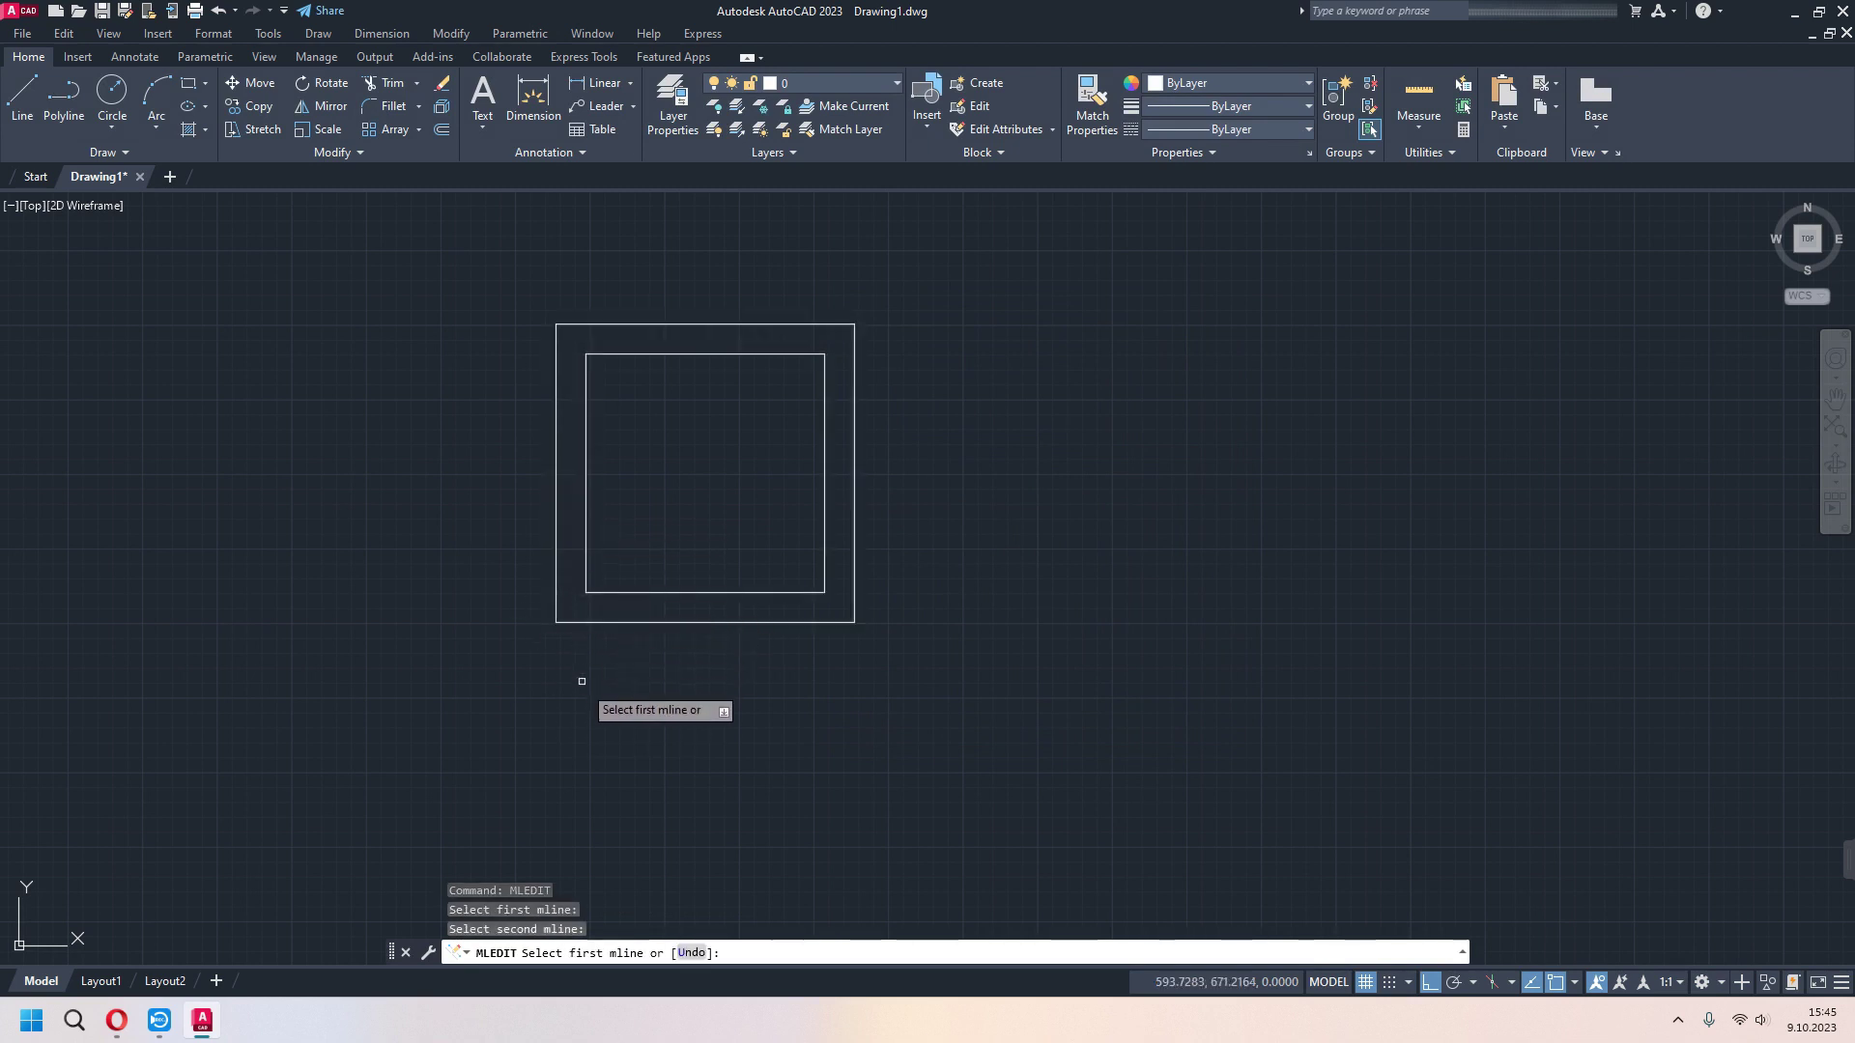
type("u")
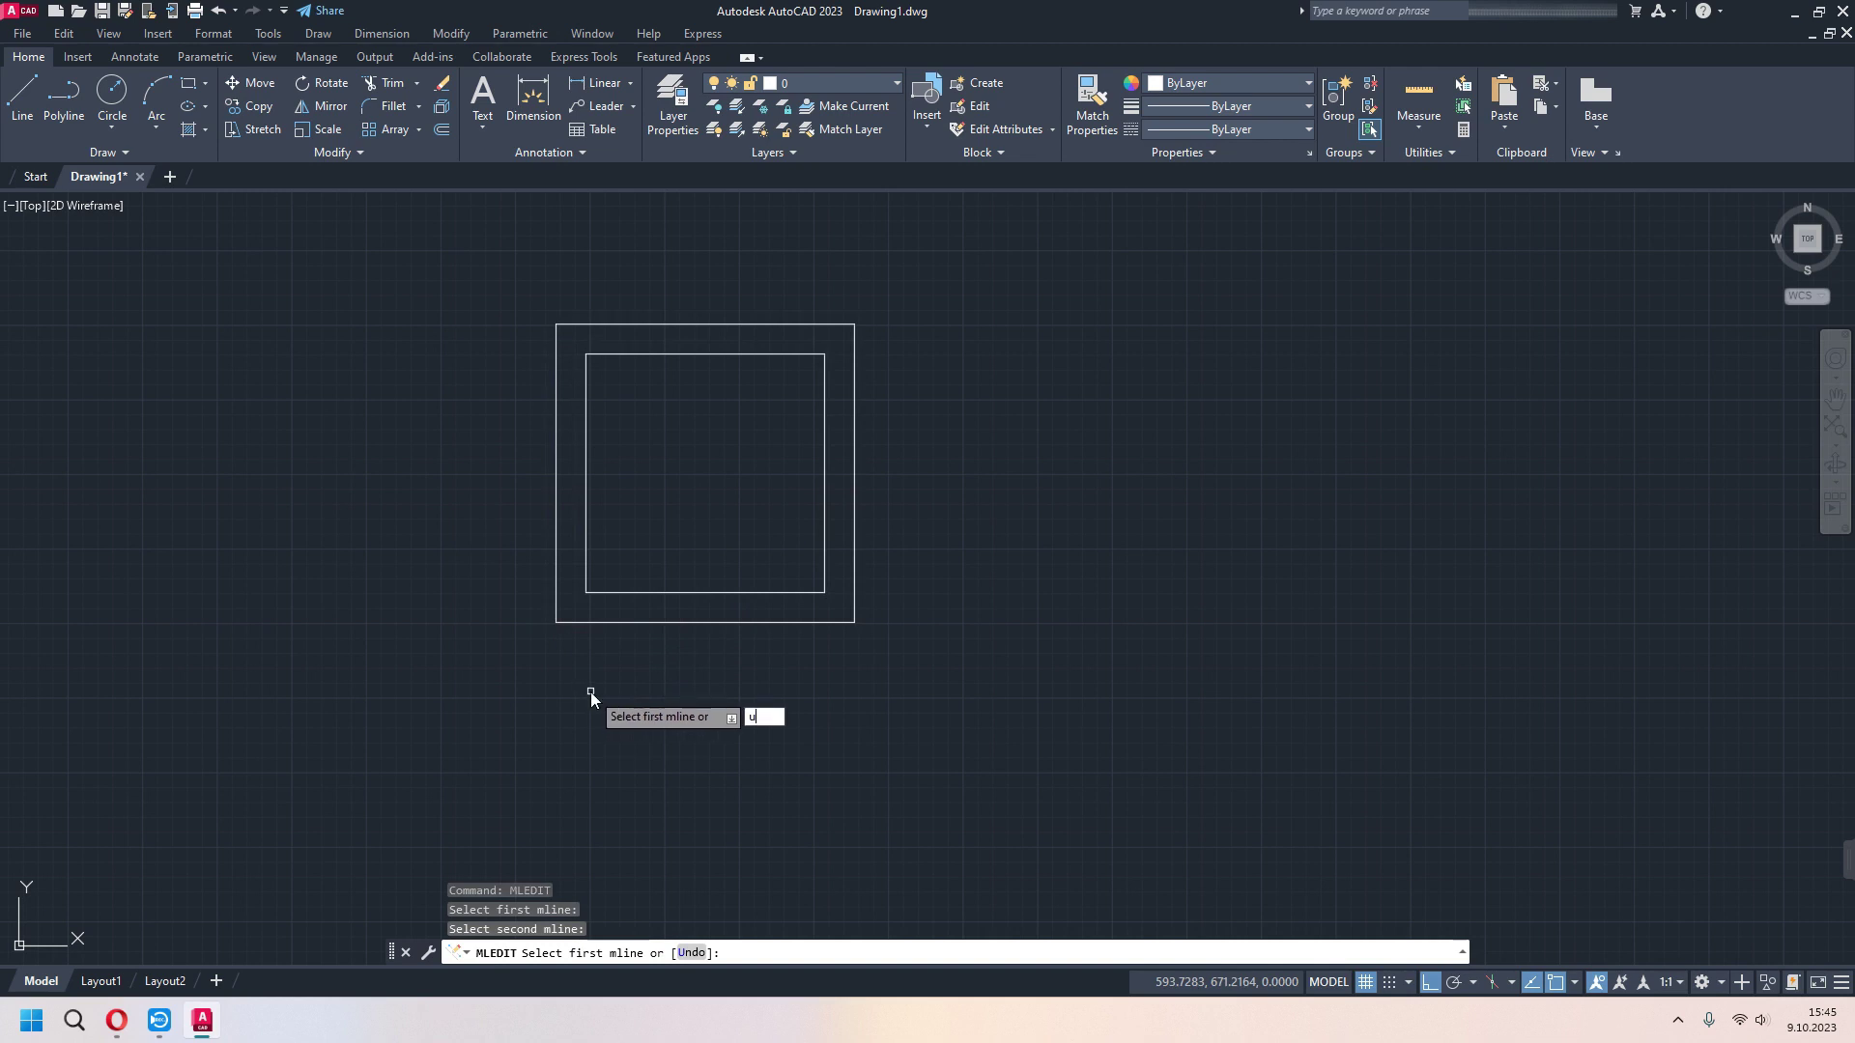
key("Return")
key("Escape")
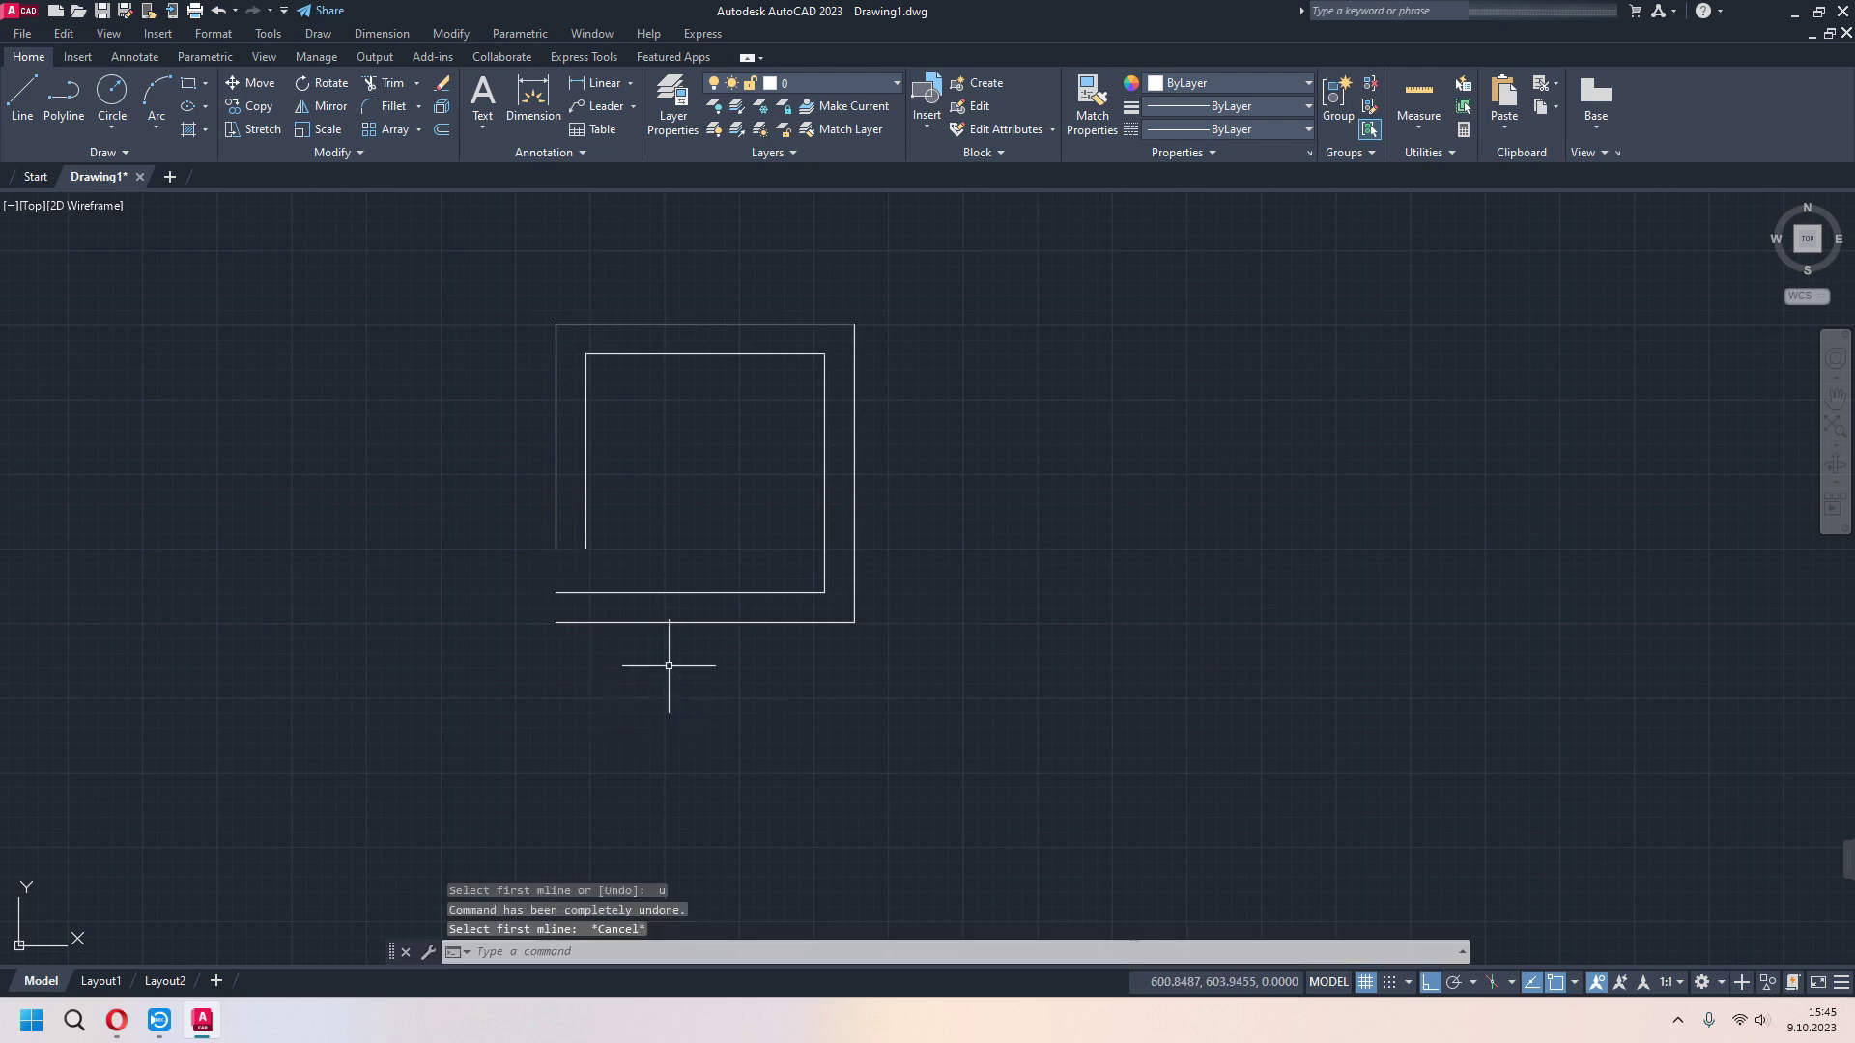
type("ml")
- Draw a horizontal multiline inside the frame and a vertical multiline crossing it
key("Return")
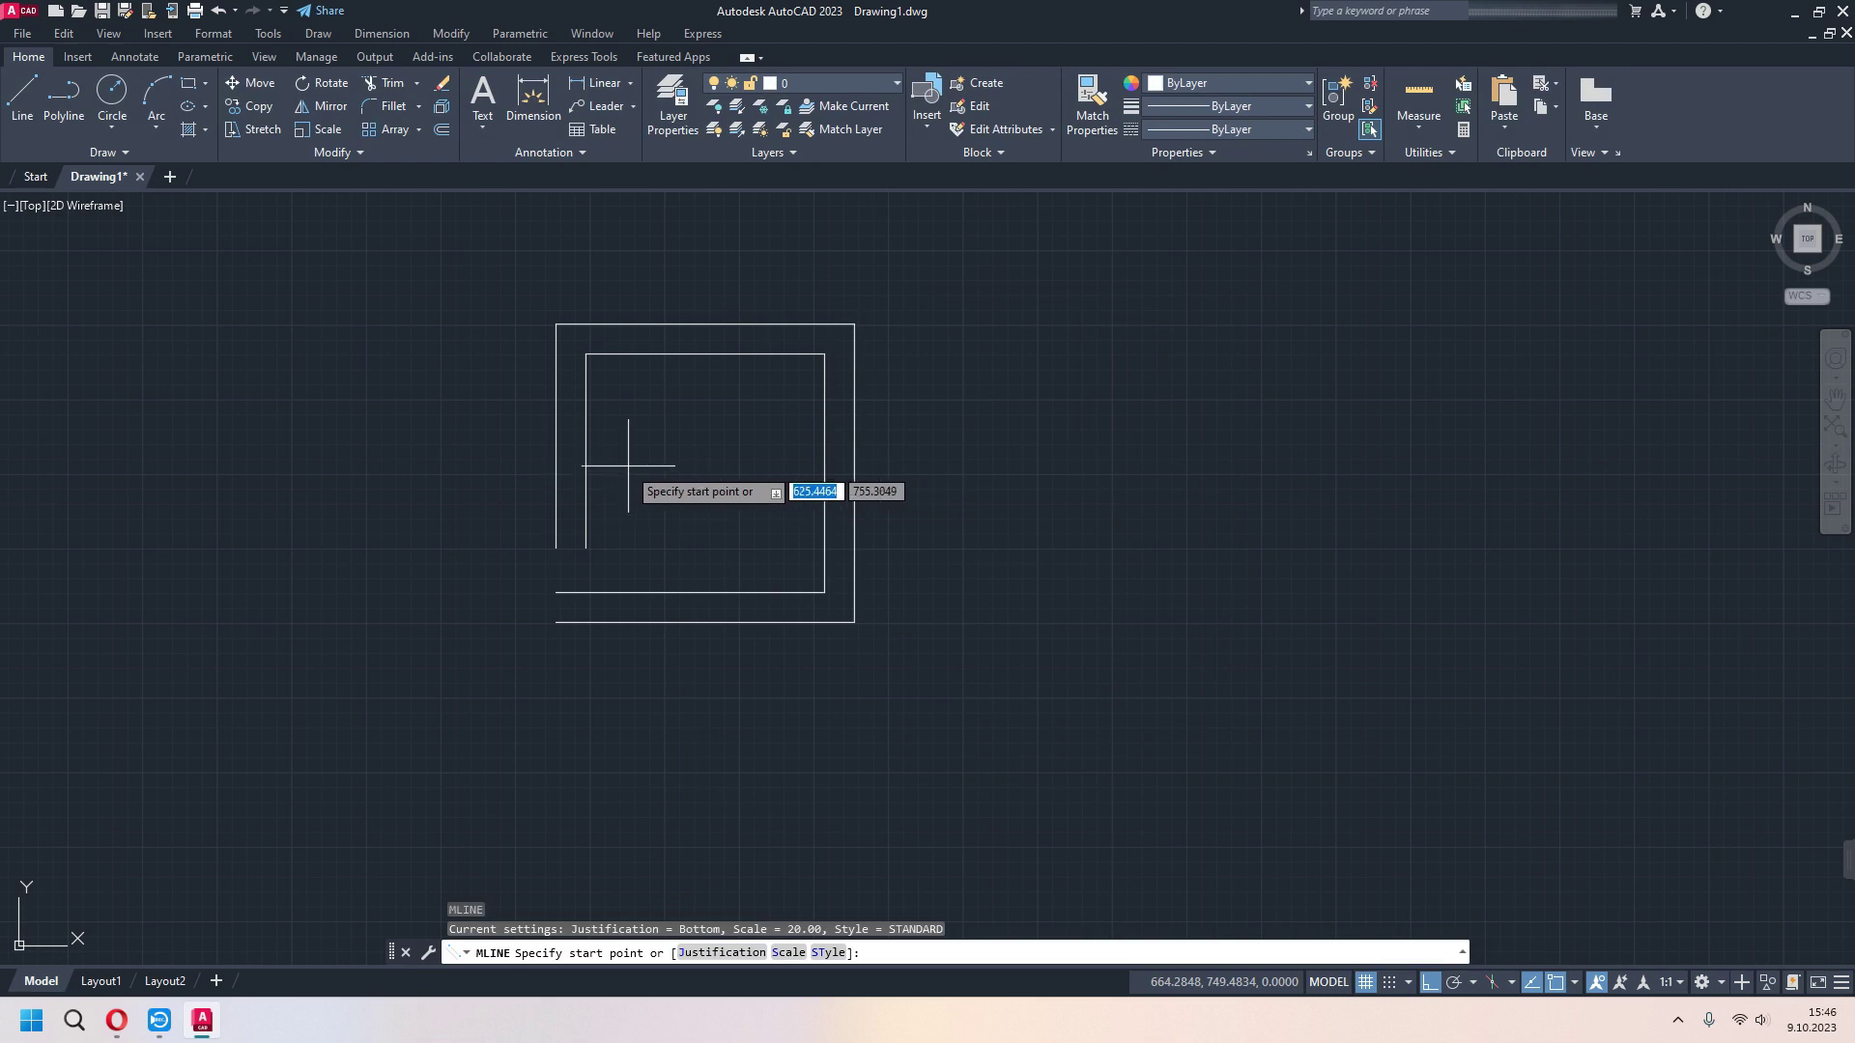
left_click(603, 461)
left_click(790, 468)
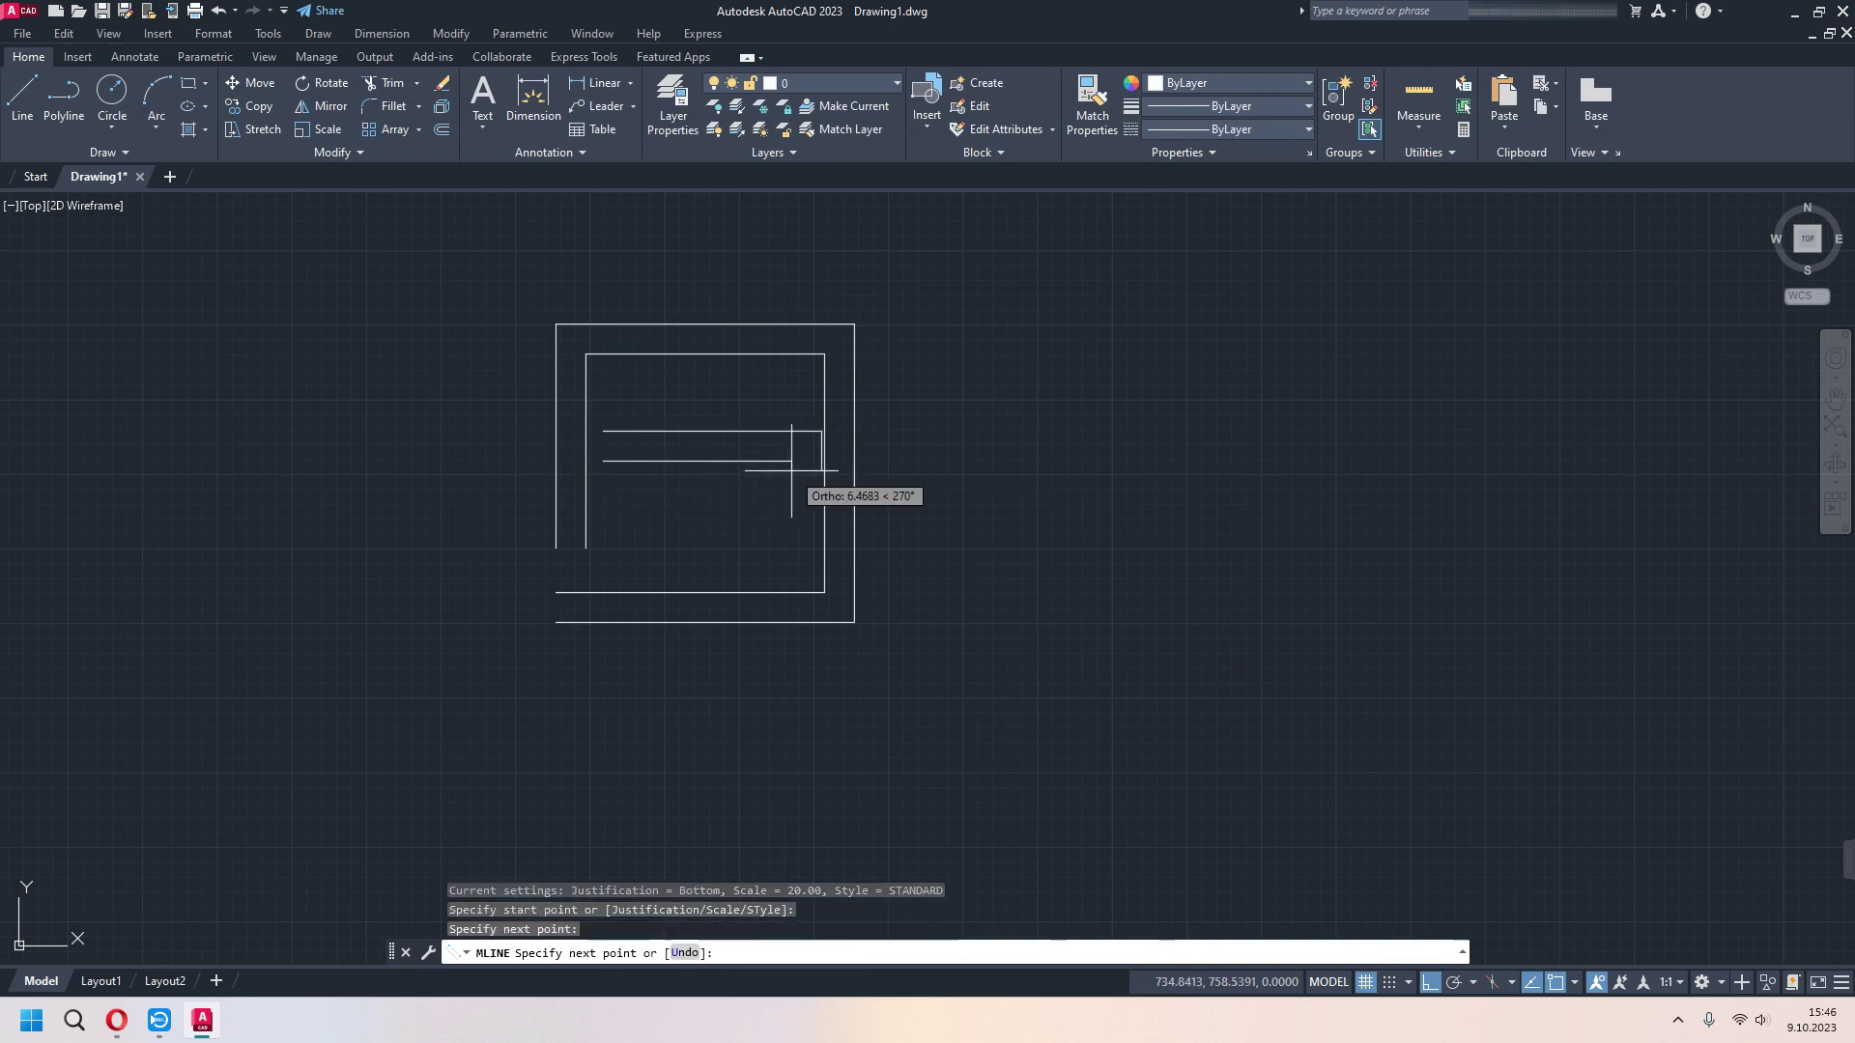
key("Return")
key("Return")
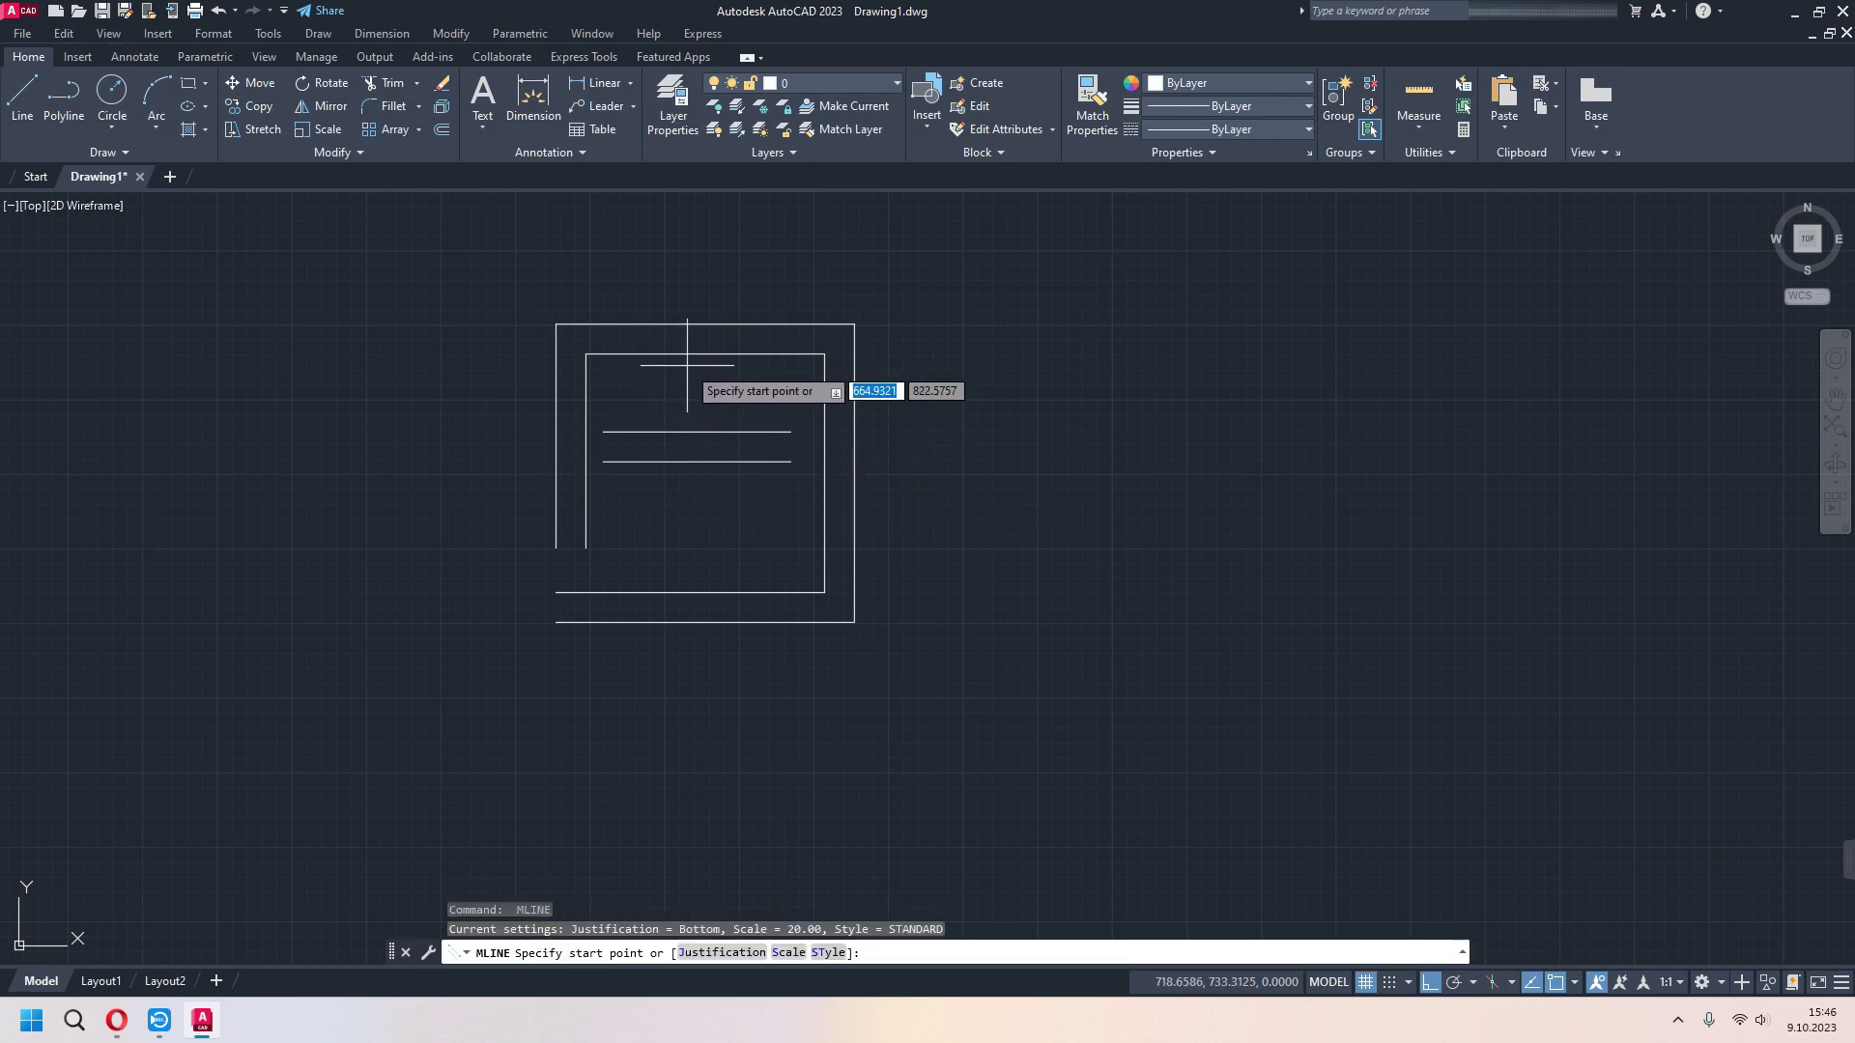
left_click(686, 366)
left_click(696, 523)
key("Escape")
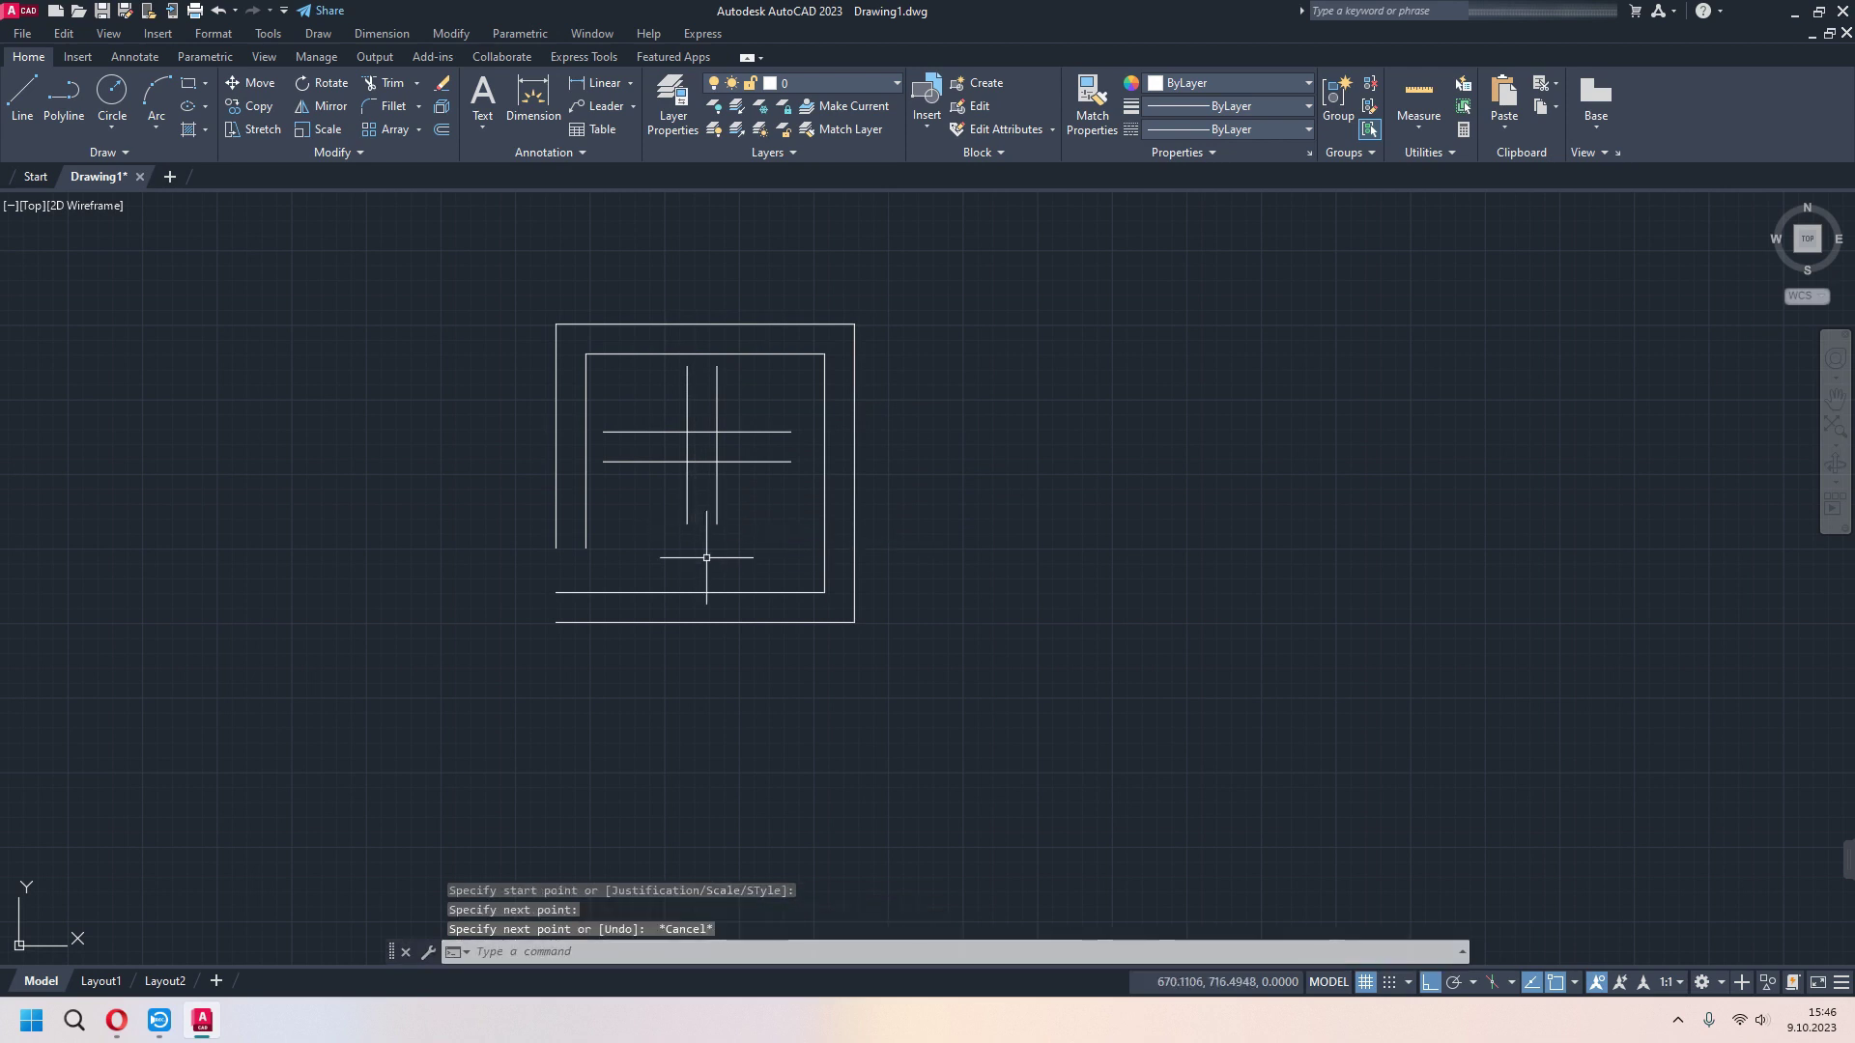
scroll(704, 445, "up", 2)
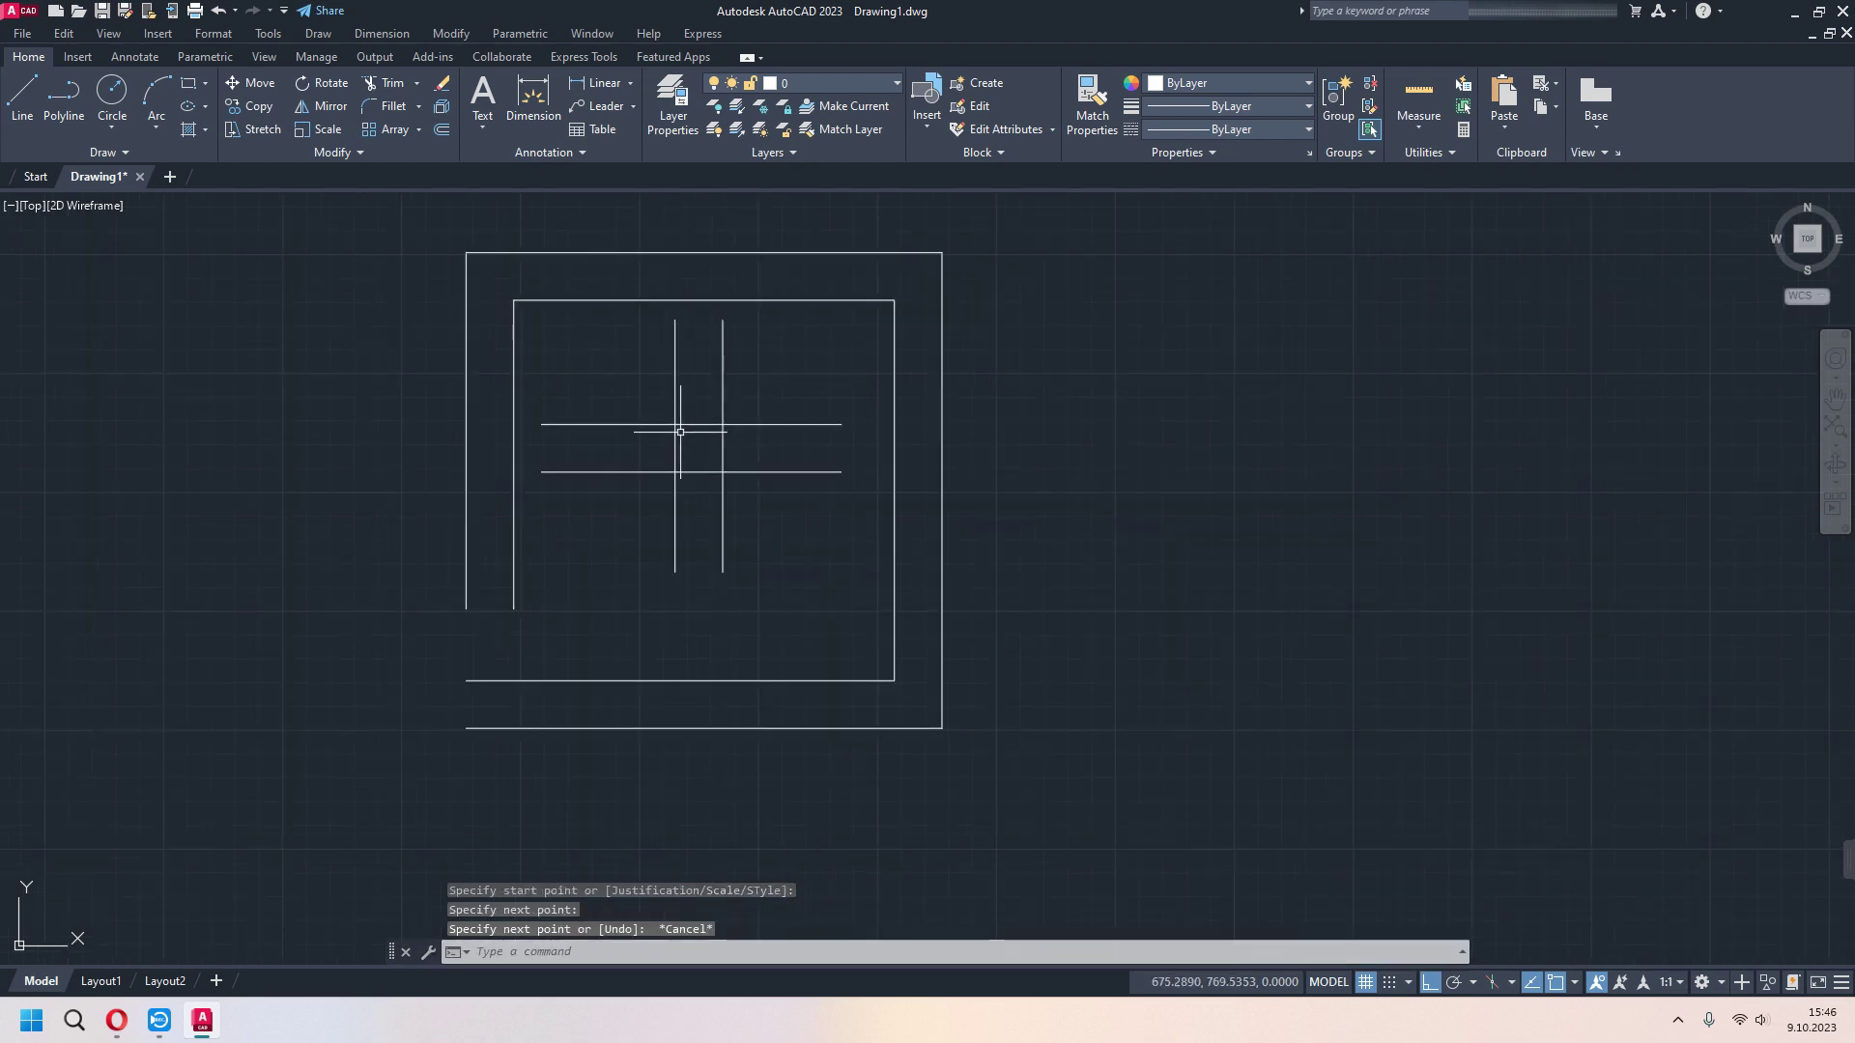
- Apply MLEDIT's Open Cross to the vertical and then the horizontal multiline
type("m")
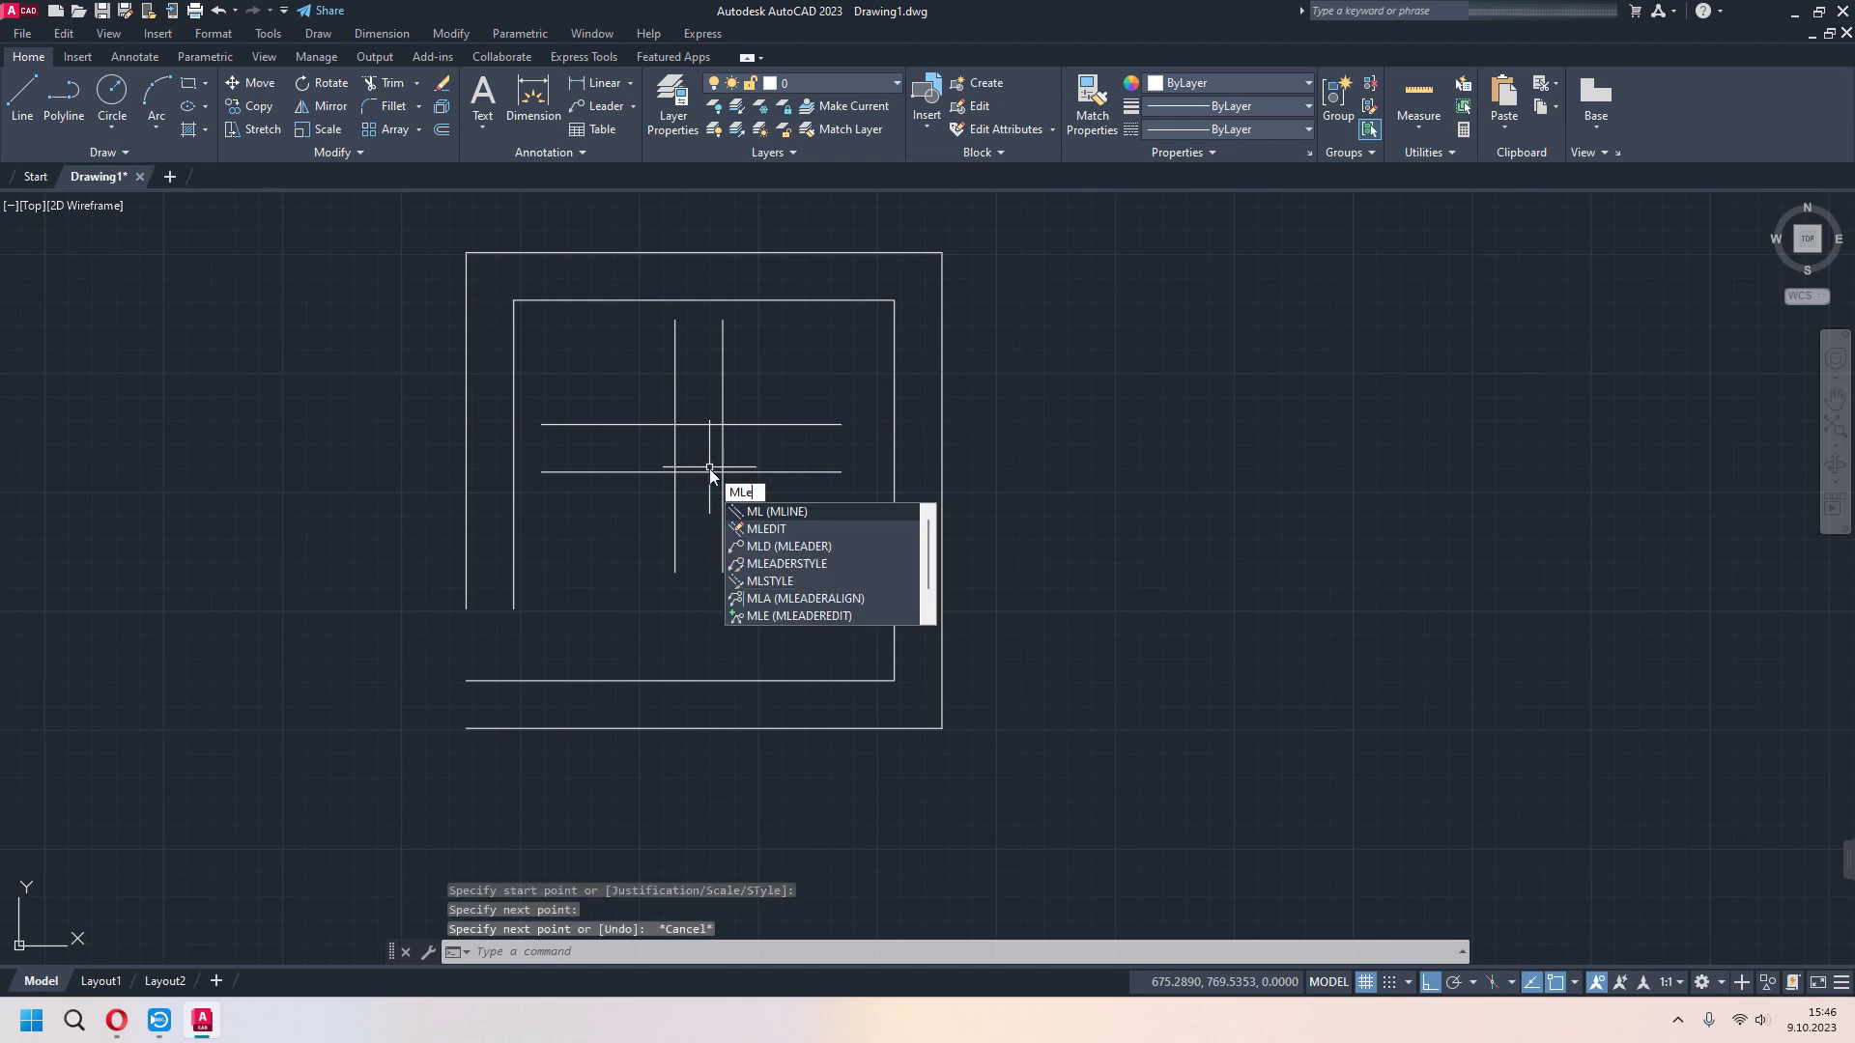
type("dit")
key("Return")
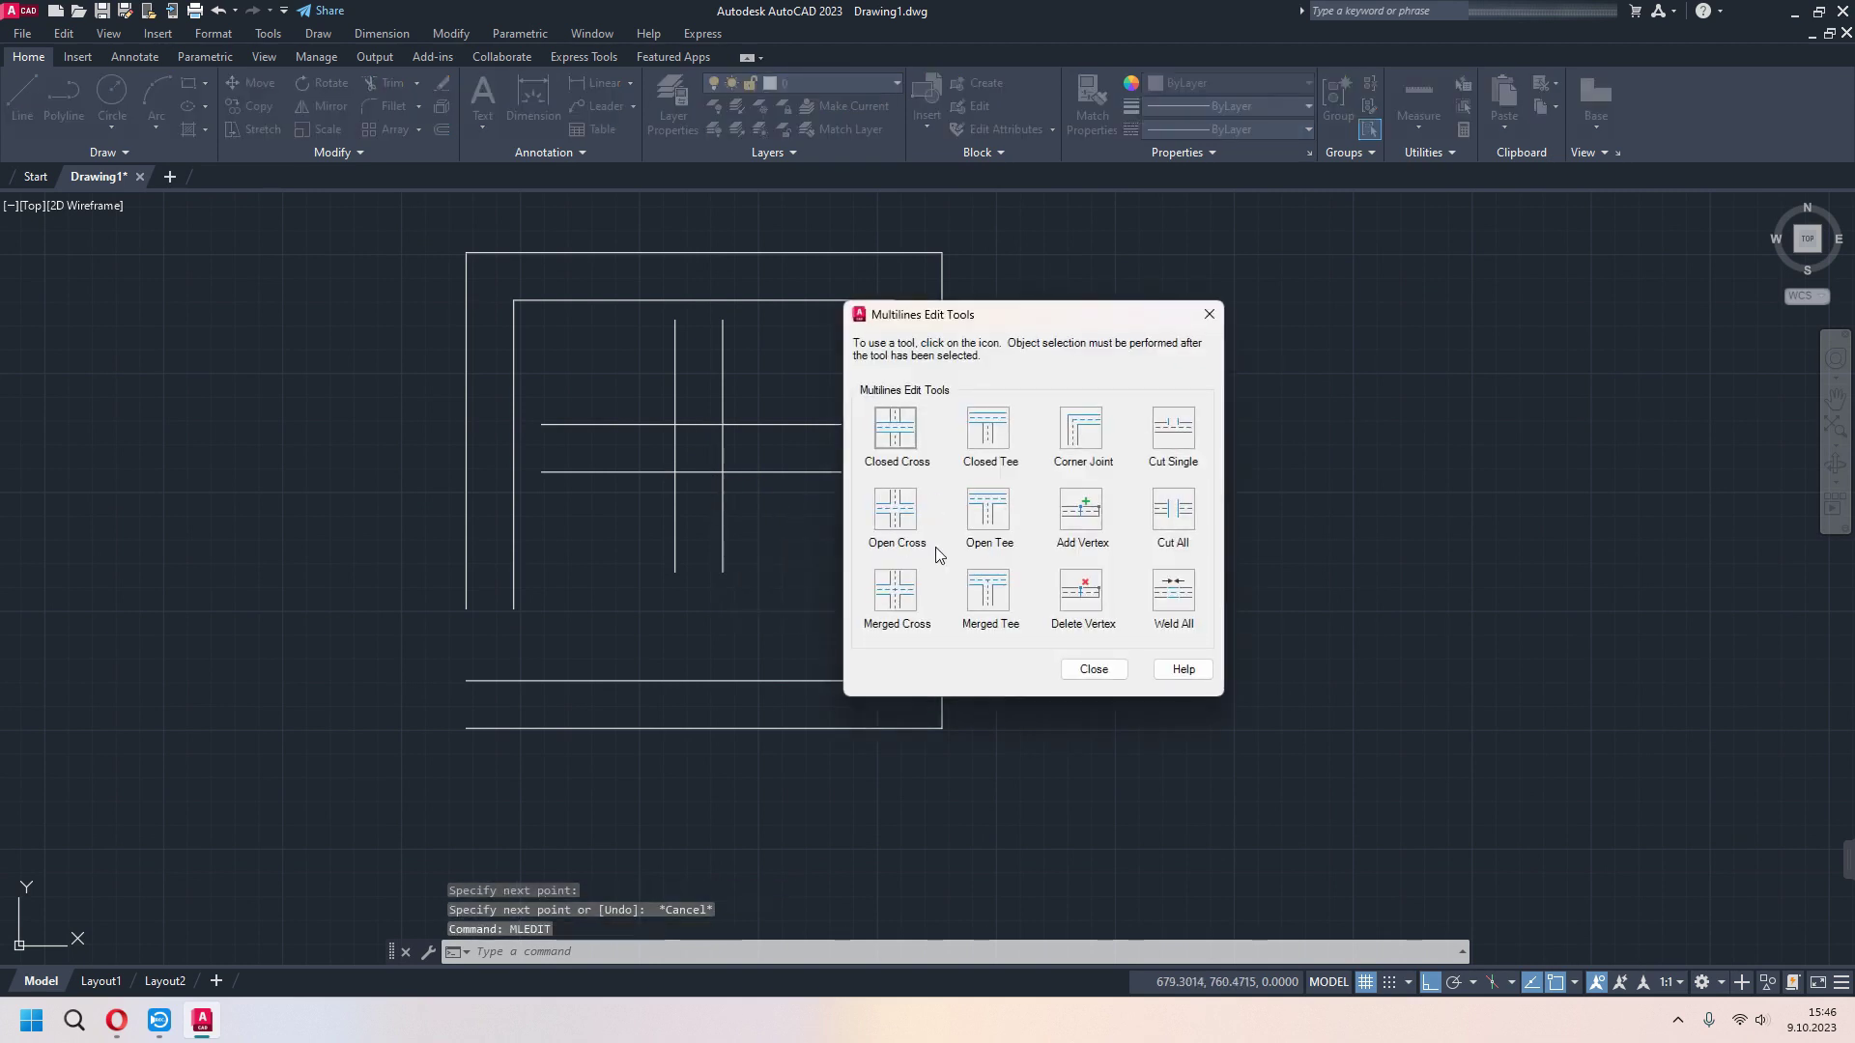
left_click(896, 519)
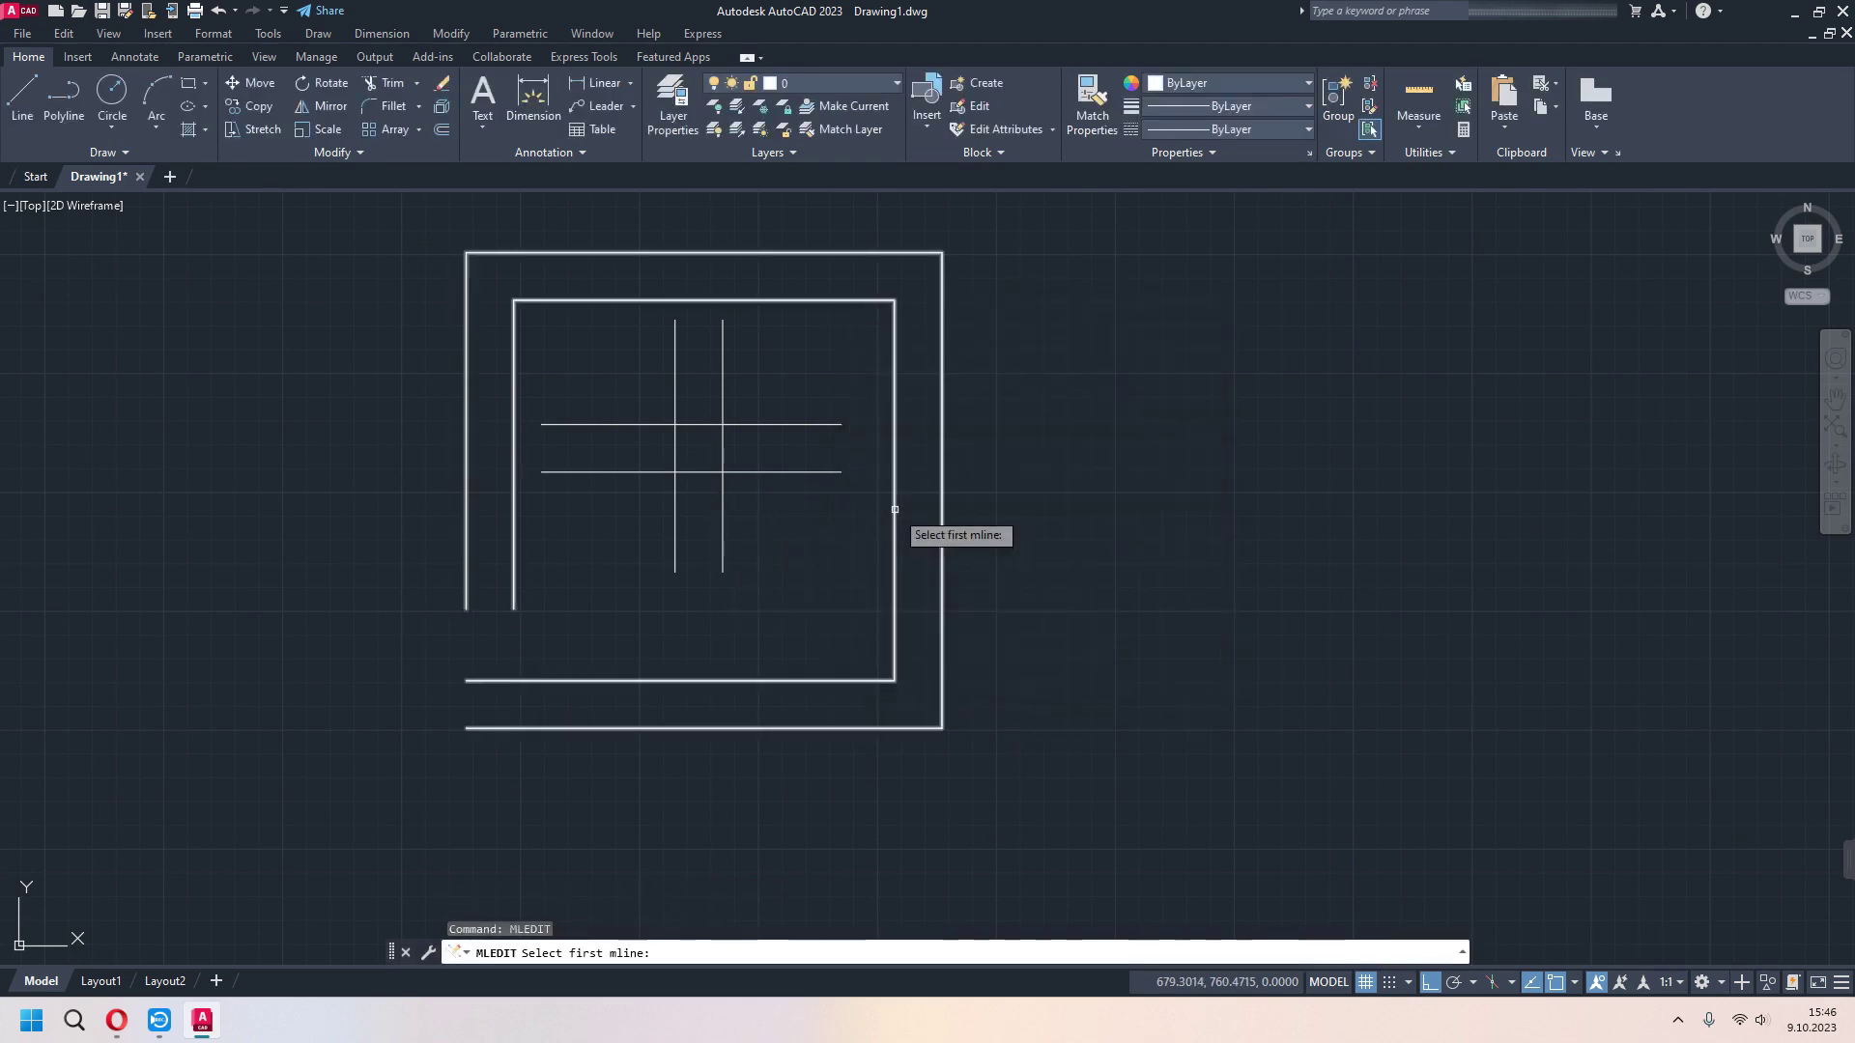
left_click(724, 467)
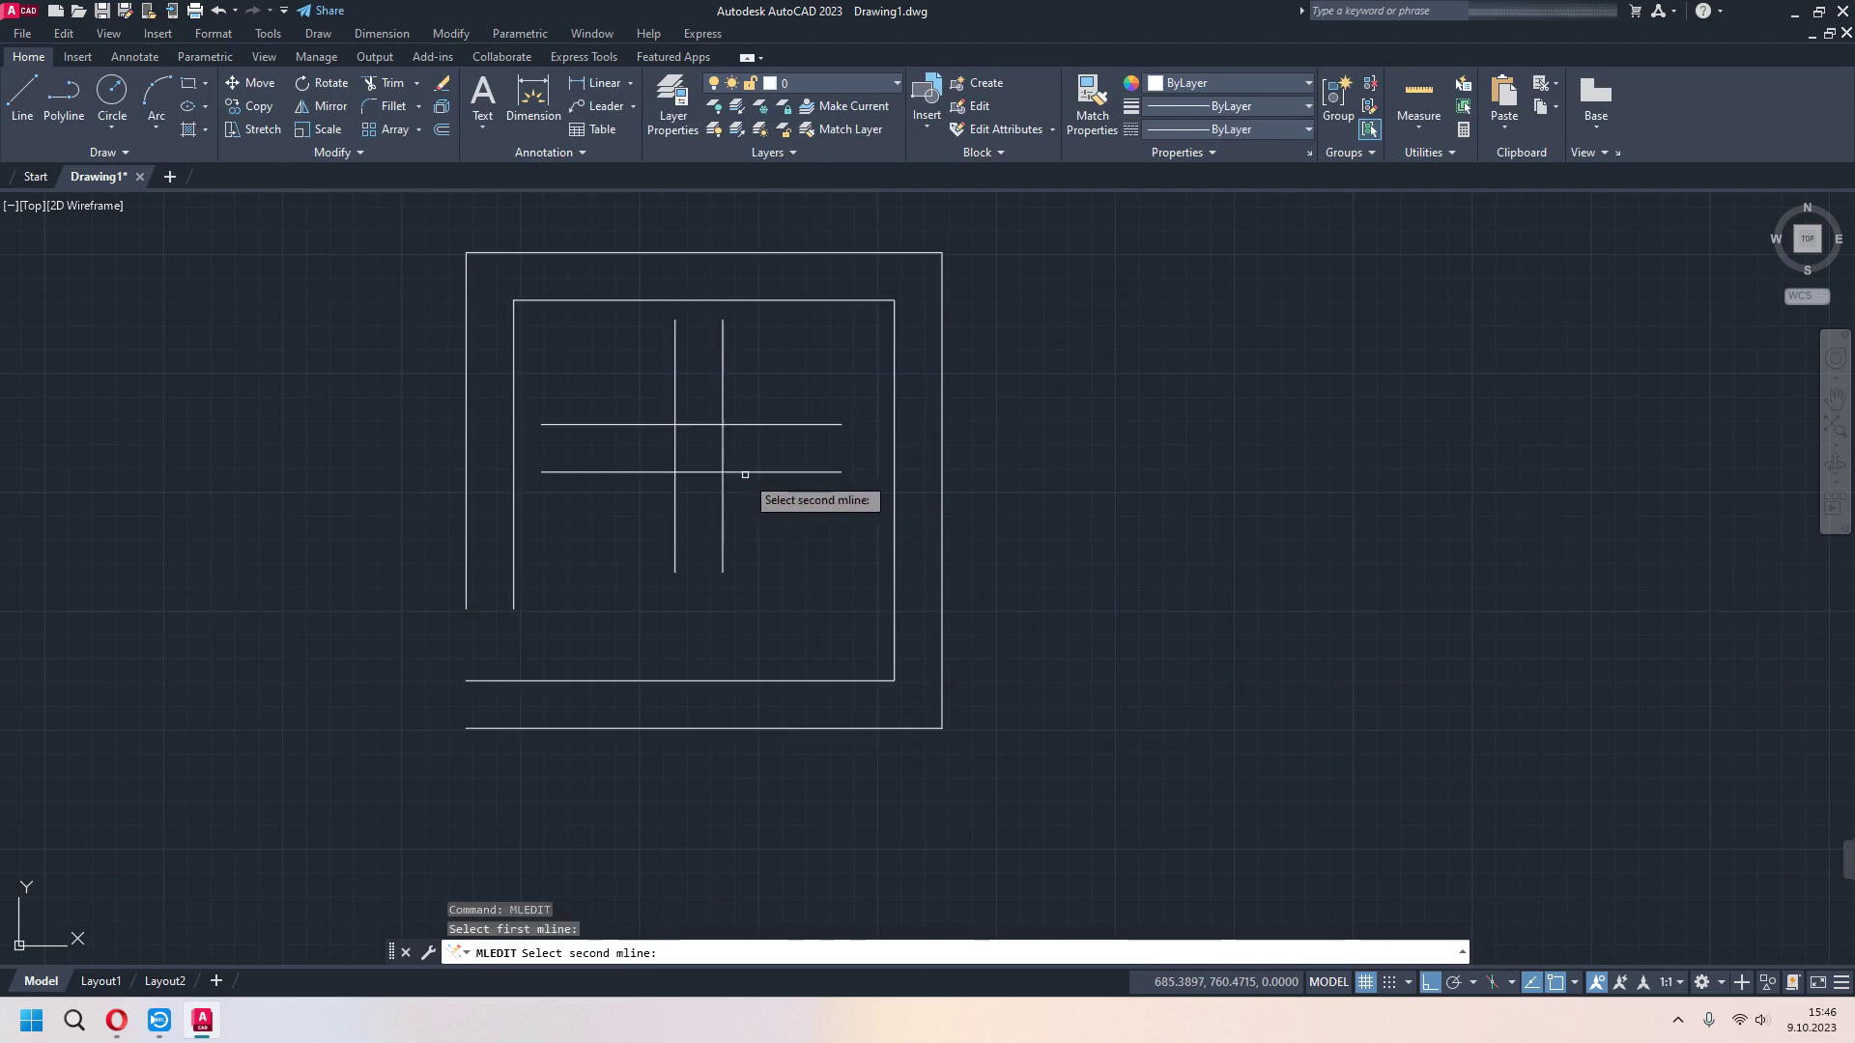
left_click(740, 471)
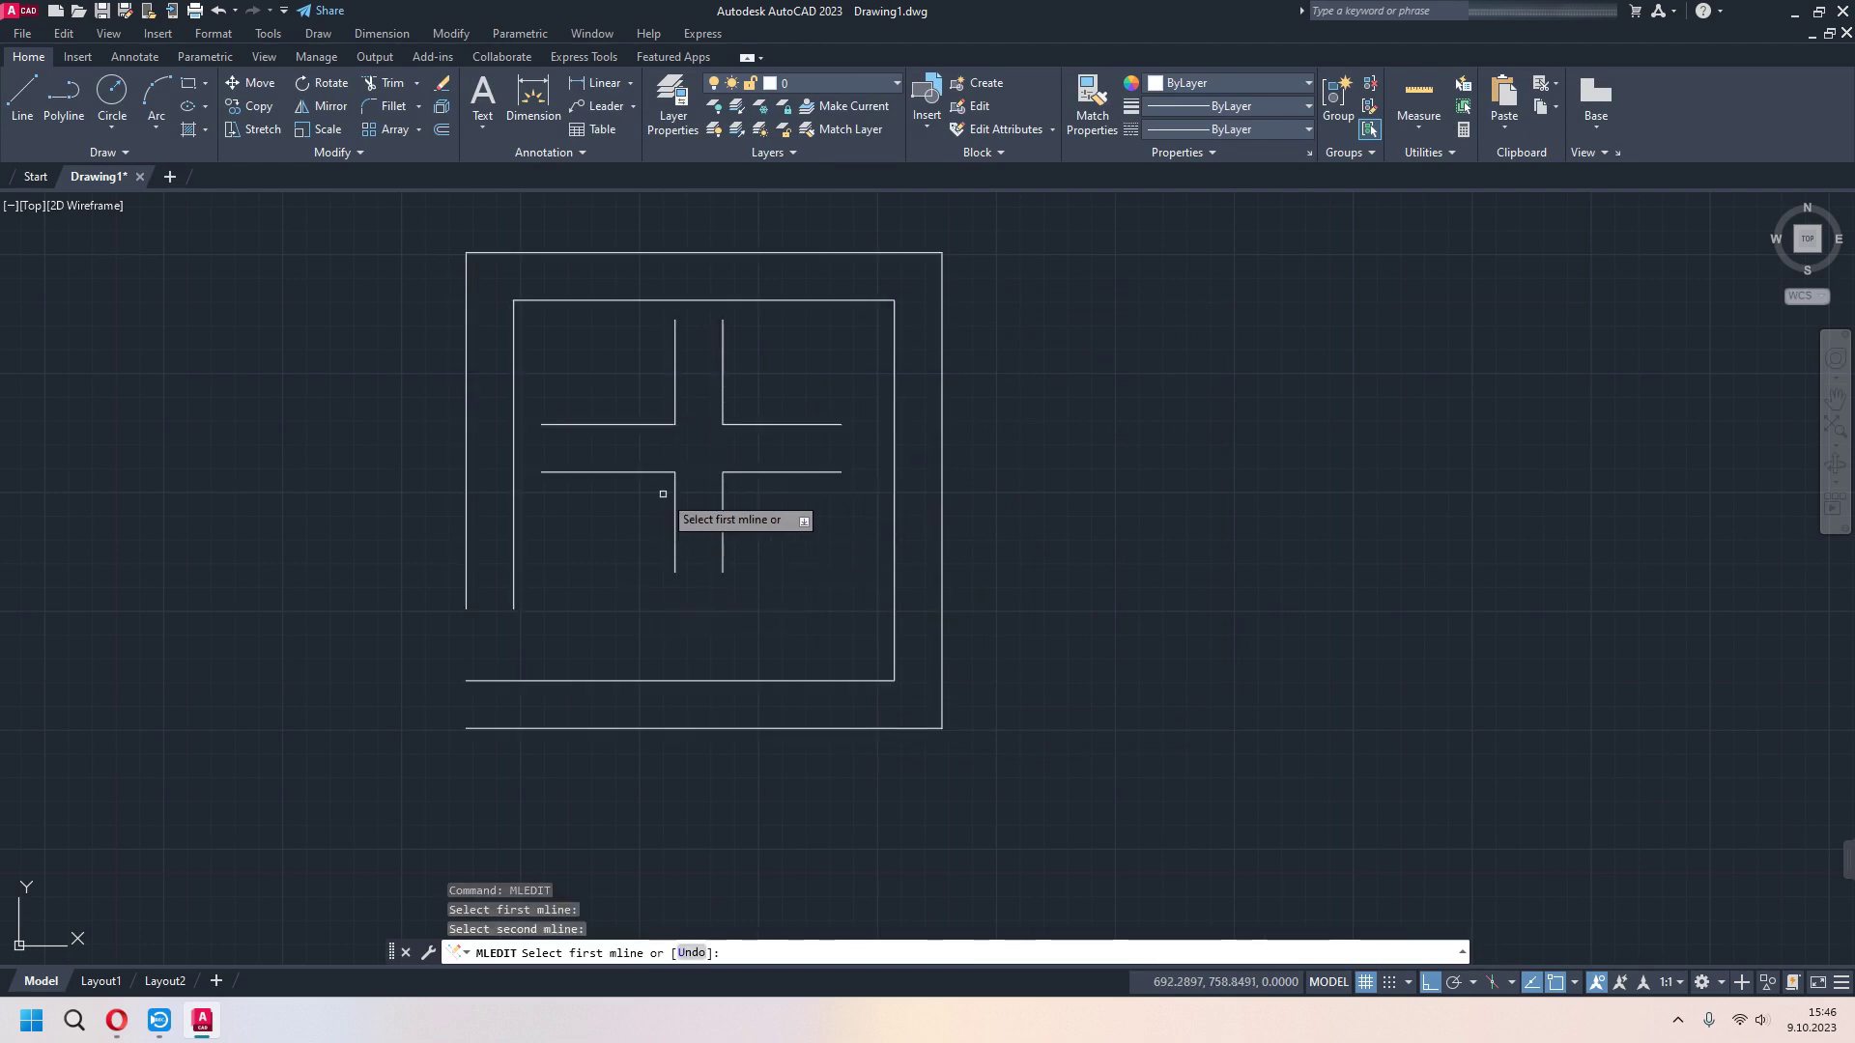
key("Escape")
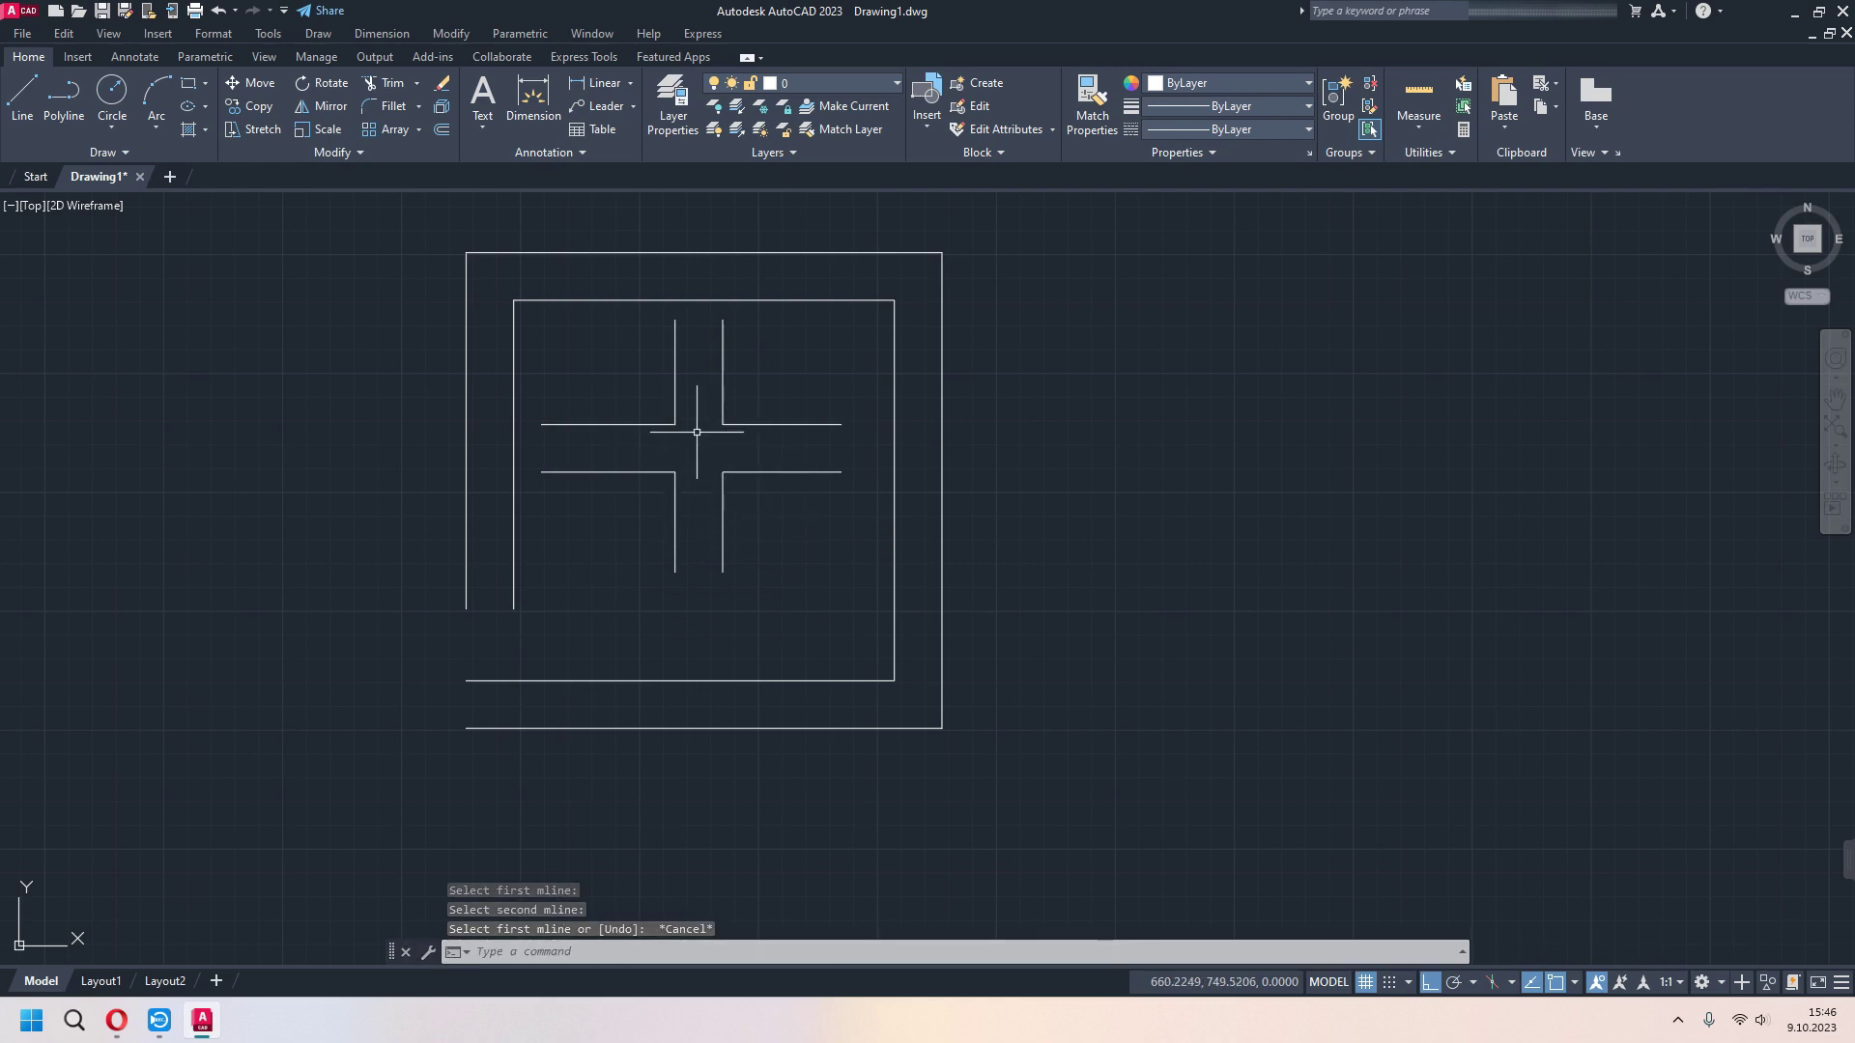
scroll(763, 521, "down", 2)
scroll(762, 521, "down", 2)
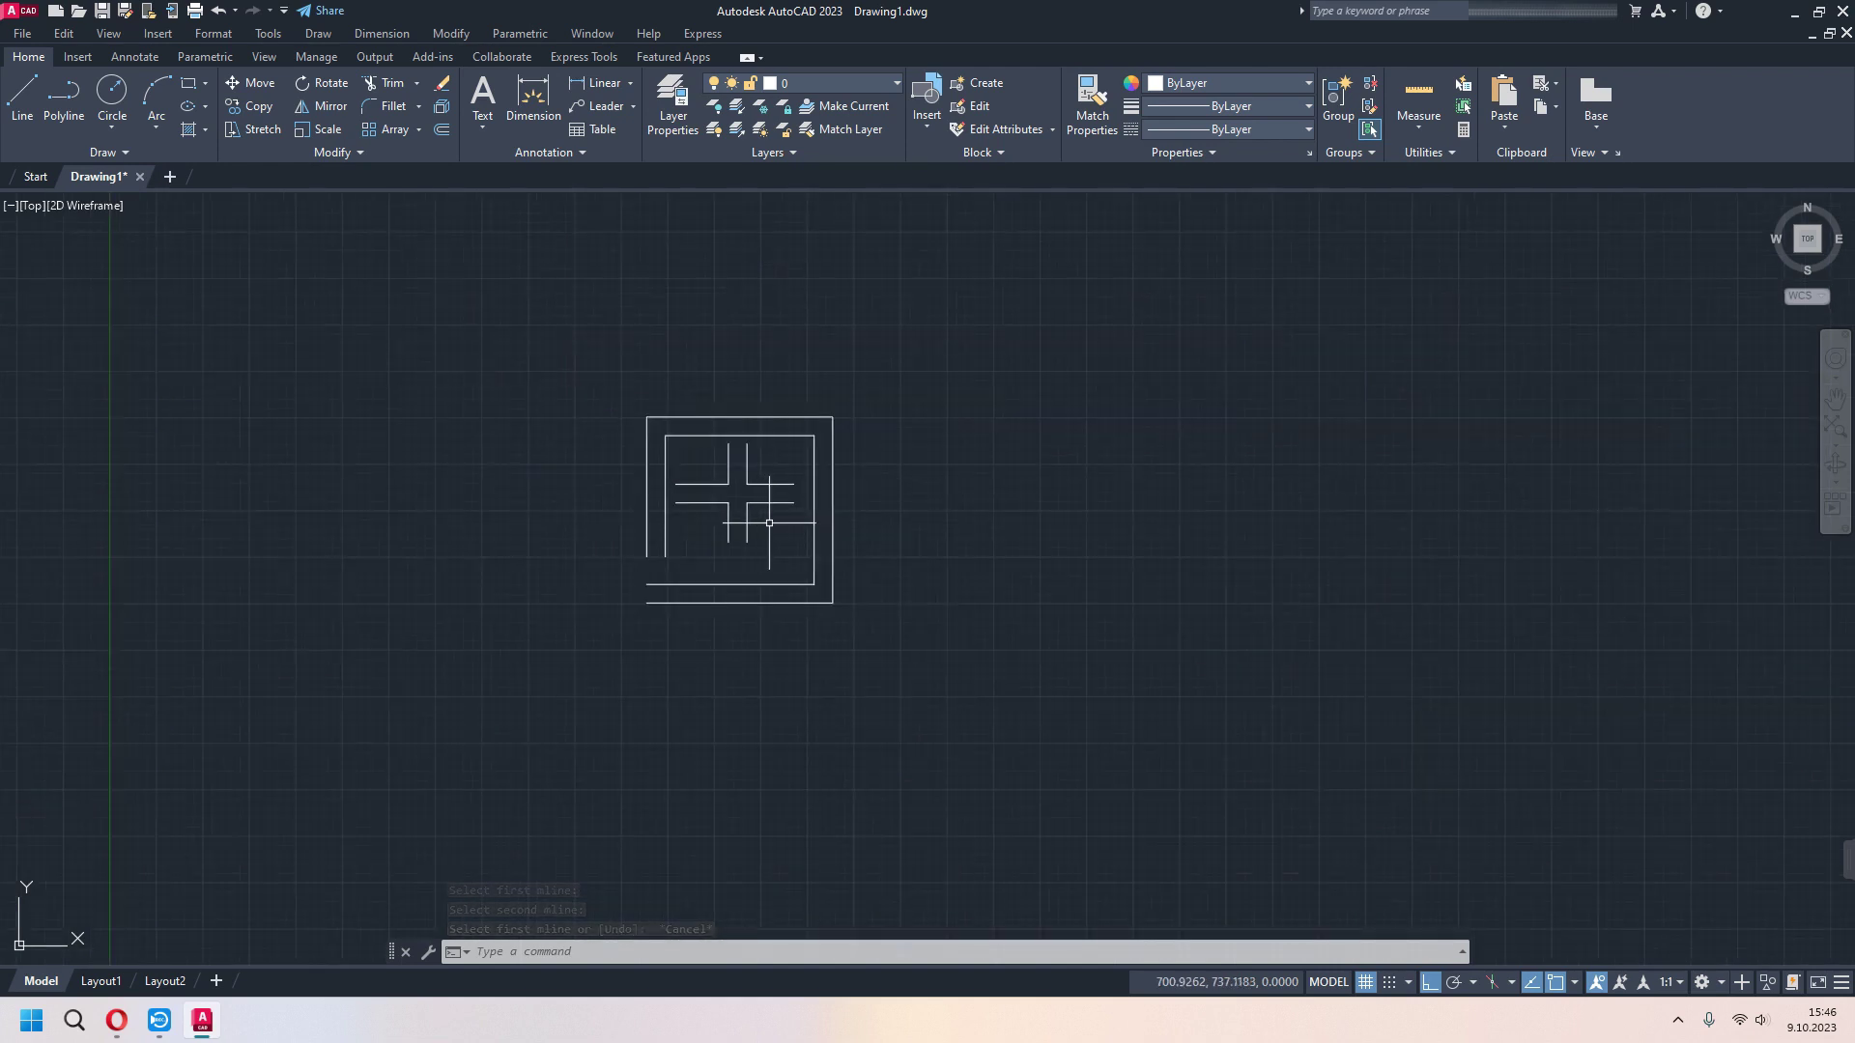
mouse_move(959, 562)
middle_mouse_down()
mouse_move(957, 516)
mouse_move(1022, 575)
middle_mouse_up()
scroll(948, 505, "up", 2)
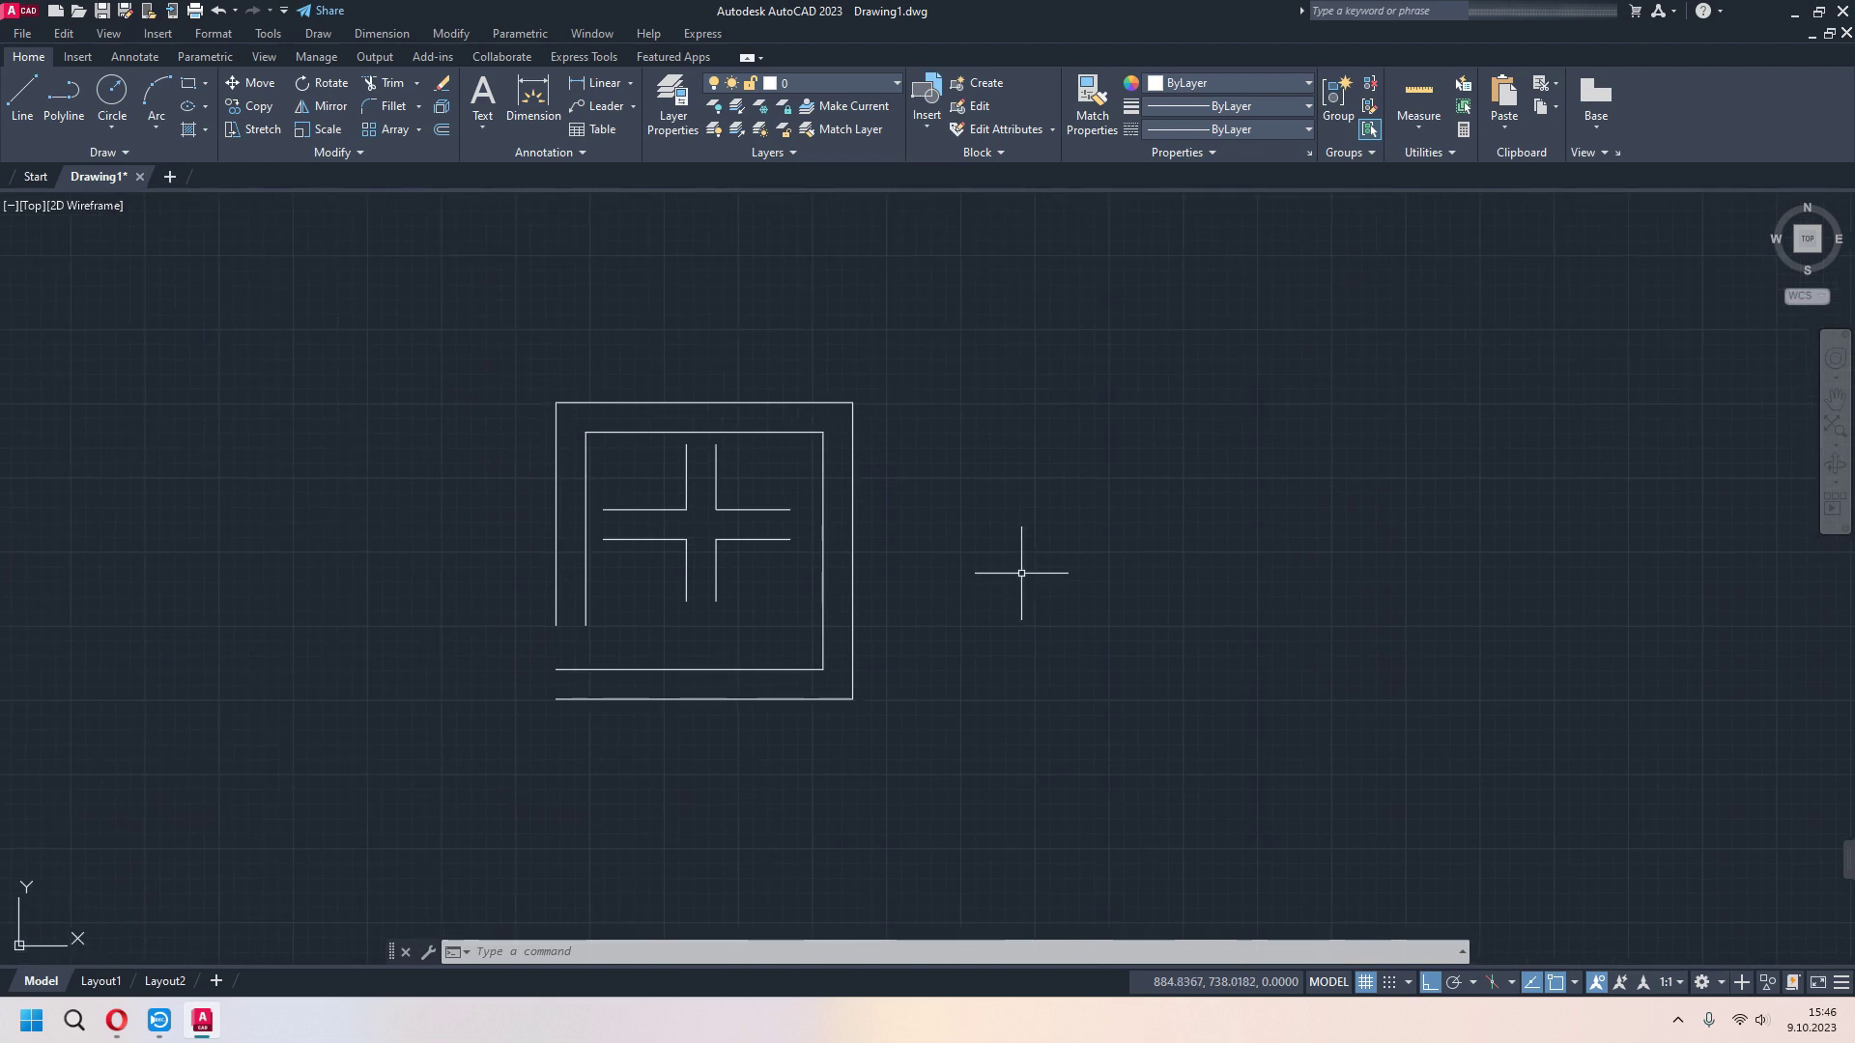